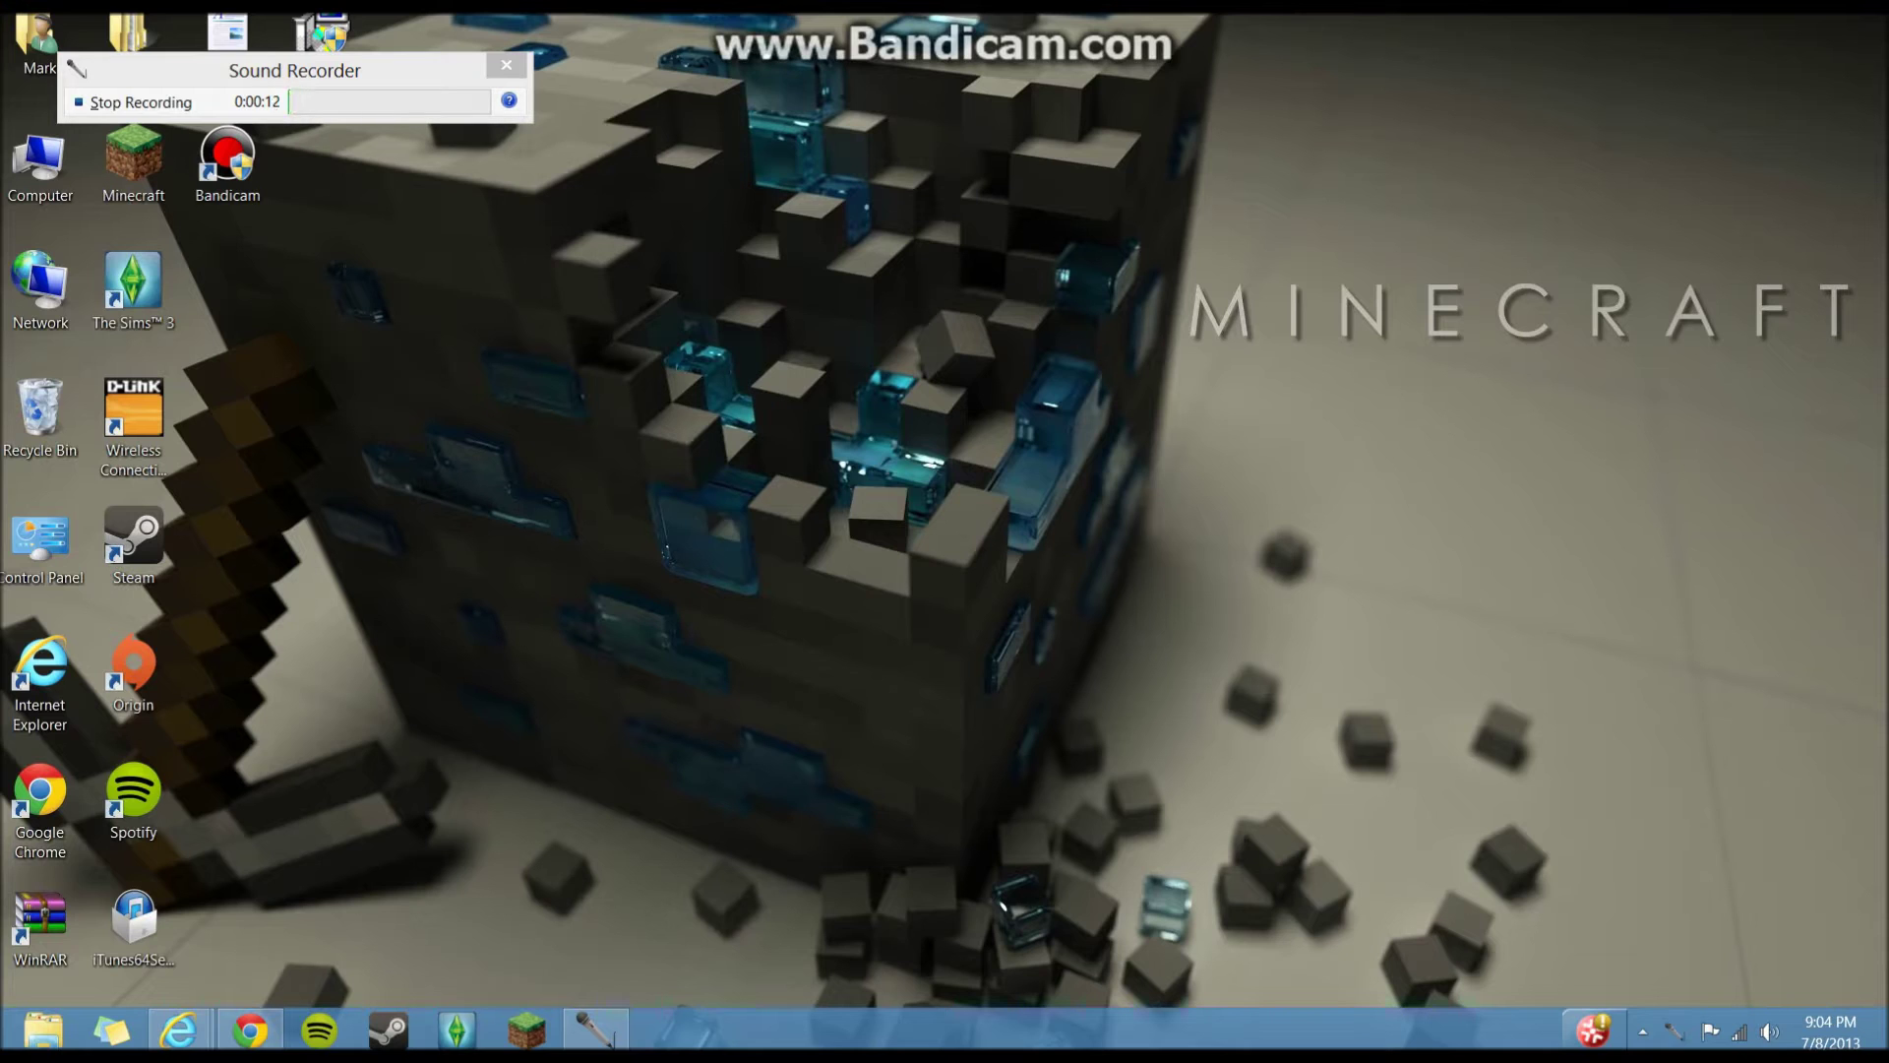
pyautogui.moveTo(807, 465); pyautogui.dragTo(1085, 672)
pyautogui.moveTo(967, 335); pyautogui.dragTo(718, 569)
pyautogui.moveTo(1283, 255); pyautogui.dragTo(763, 615)
pyautogui.moveTo(1389, 131); pyautogui.dragTo(835, 555)
# Open the Windows 8 Start screen and bring up the Apps search from the charms
pyautogui.click(4, 1045)
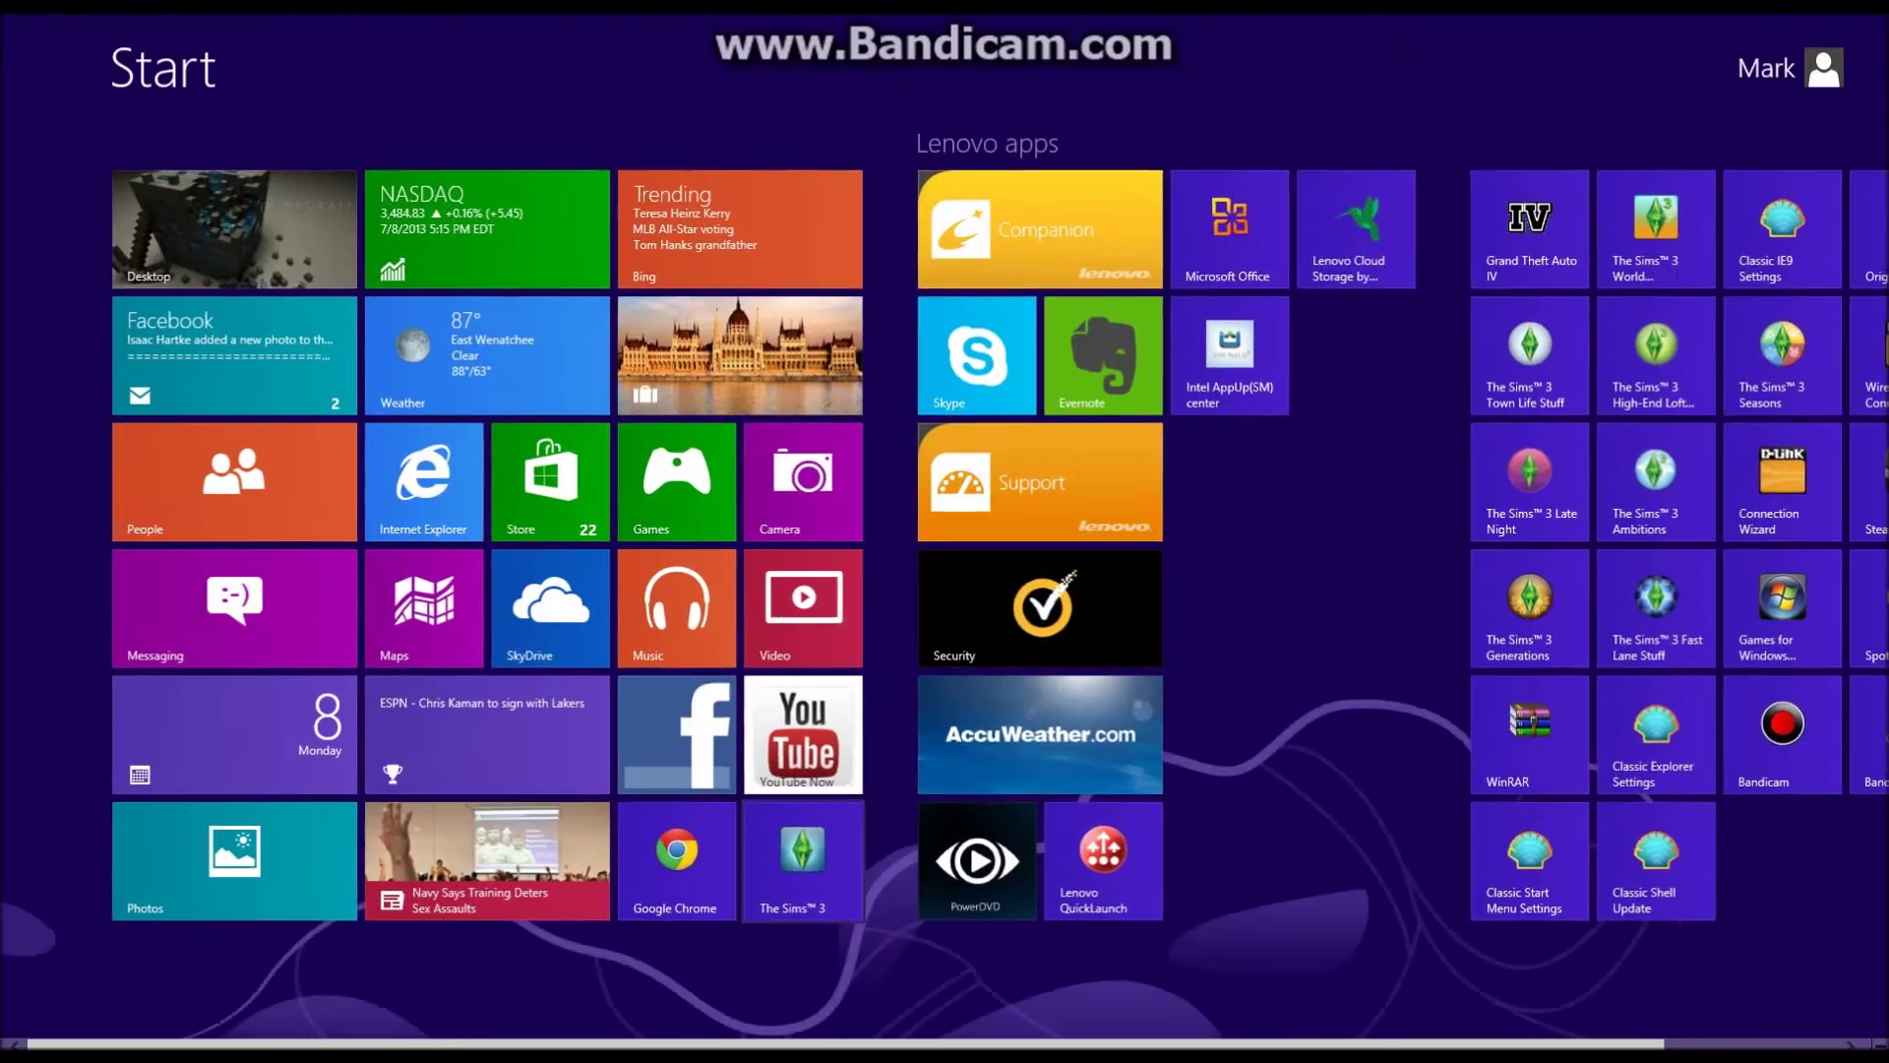
pyautogui.moveTo(1887, 1046)
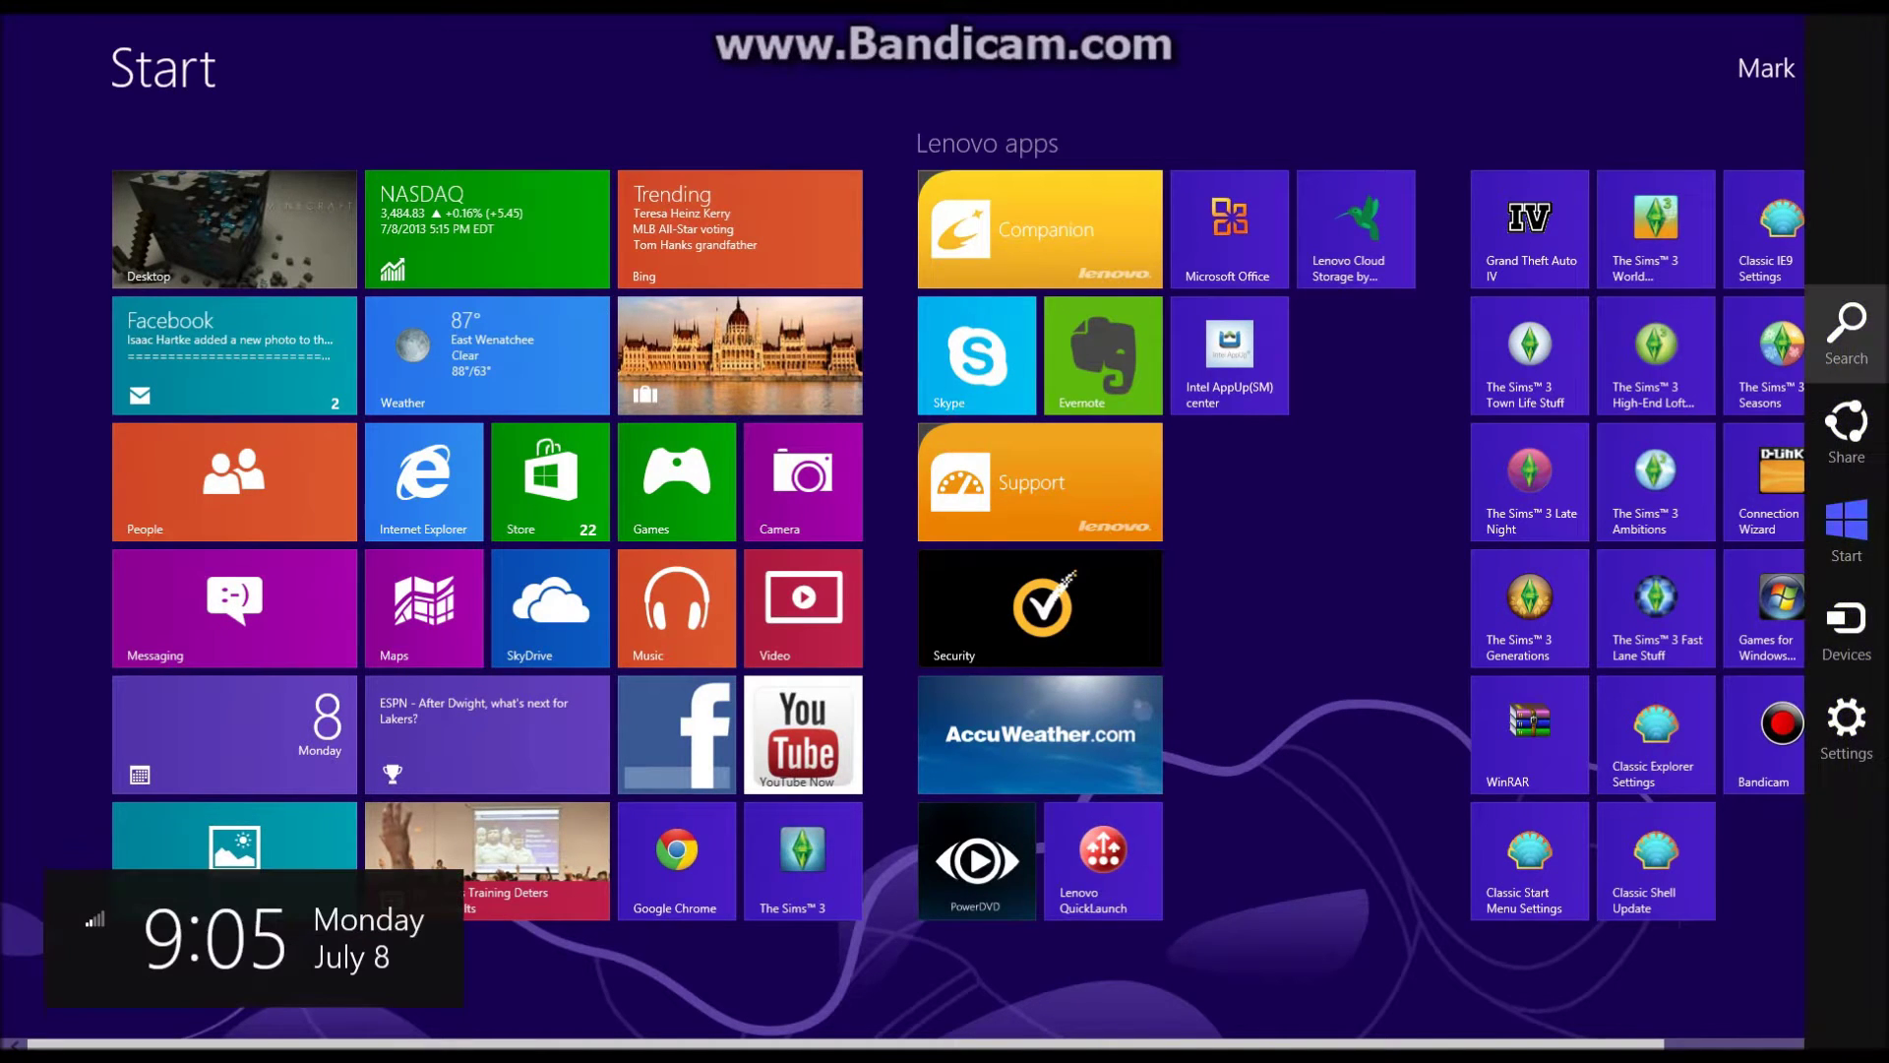
pyautogui.click(1847, 321)
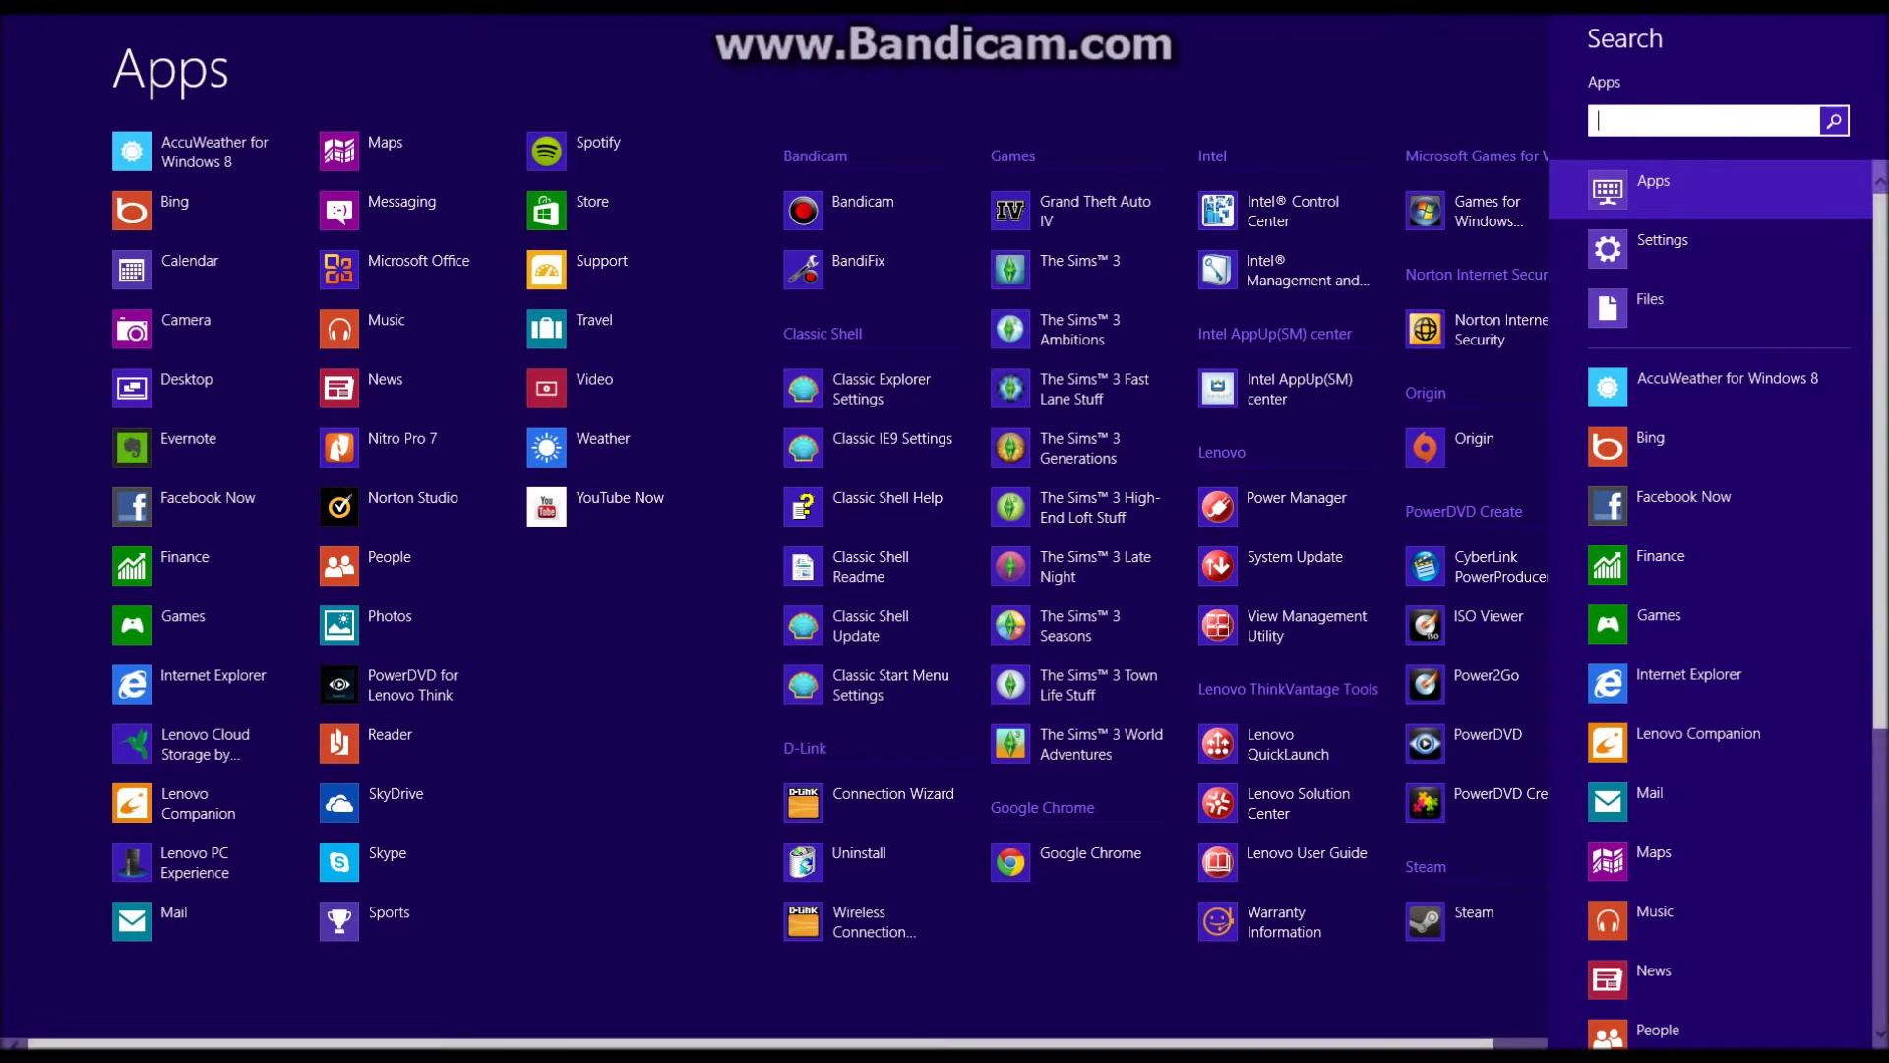
# Dismiss the search pane and look through the full list of installed apps from end to end
pyautogui.click(610, 787)
pyautogui.scroll(-3, 1050, 566)
pyautogui.scroll(3, 1049, 565)
pyautogui.scroll(-3, 1050, 566)
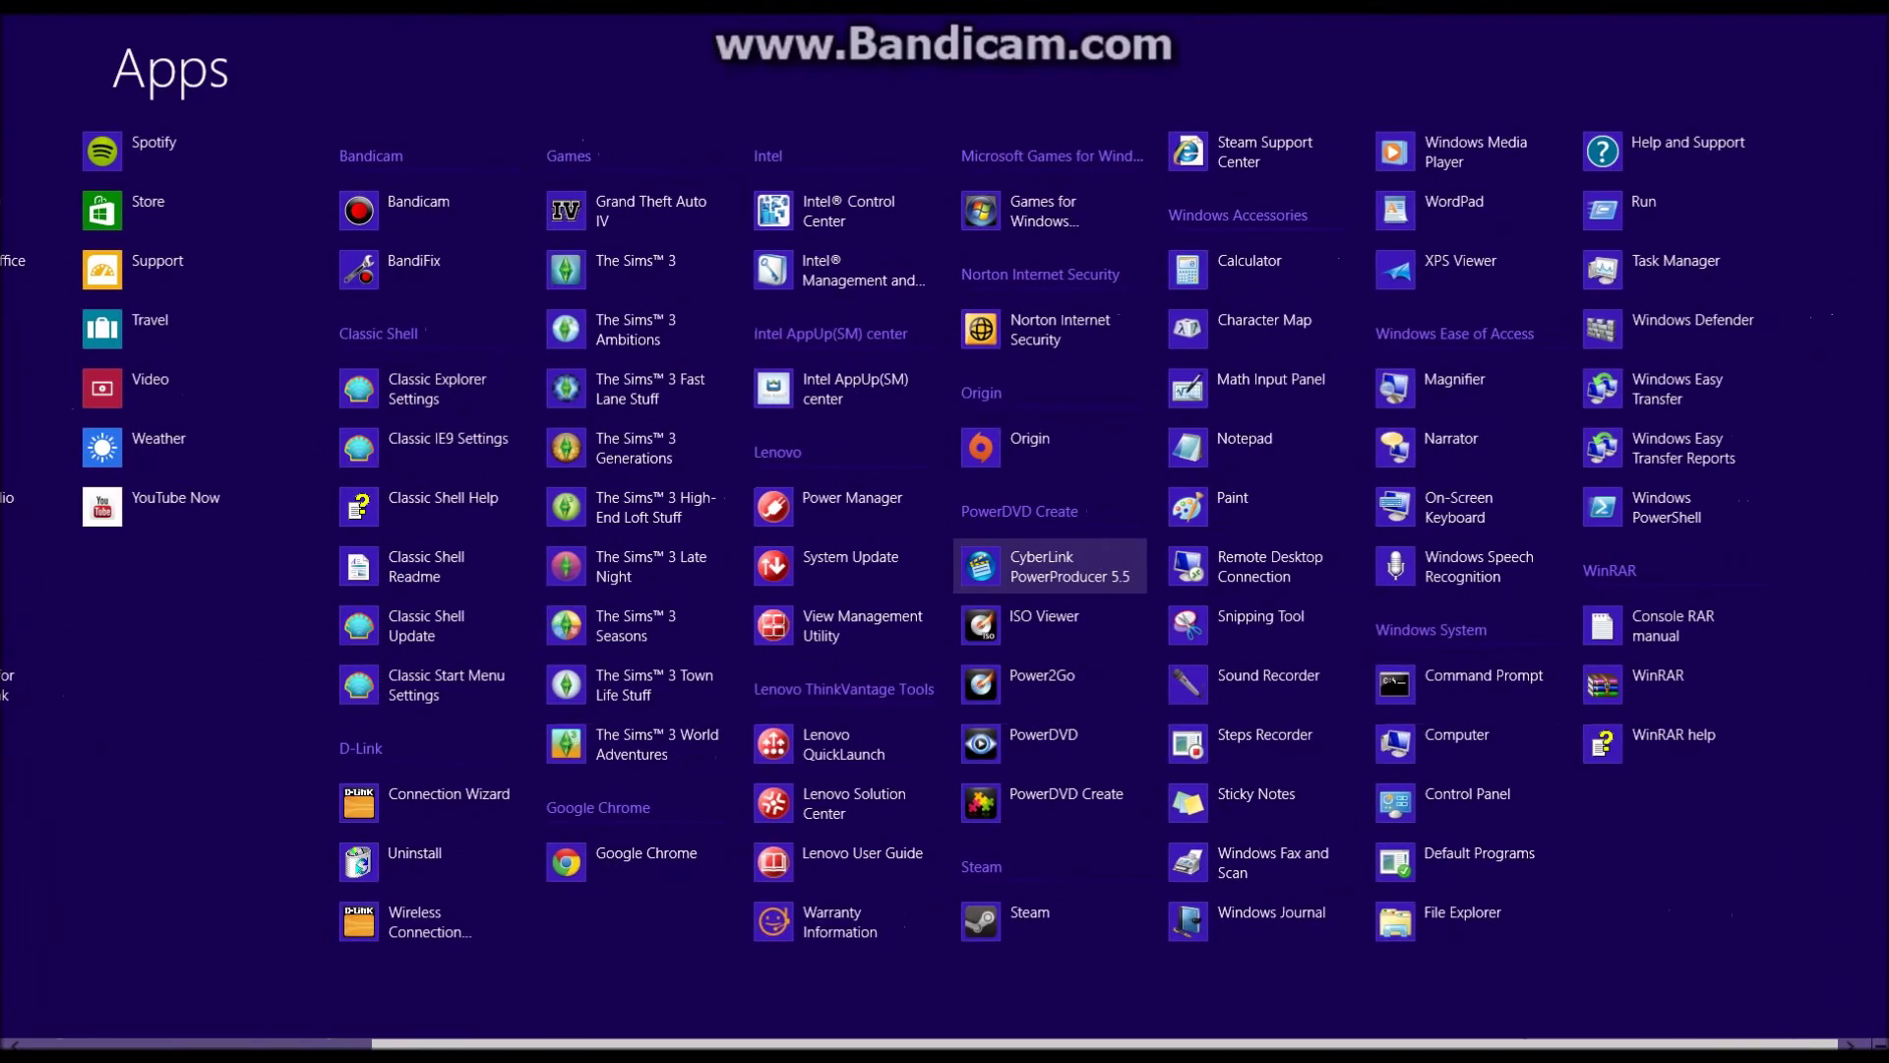
pyautogui.scroll(3, 1050, 566)
pyautogui.scroll(-3, 1259, 684)
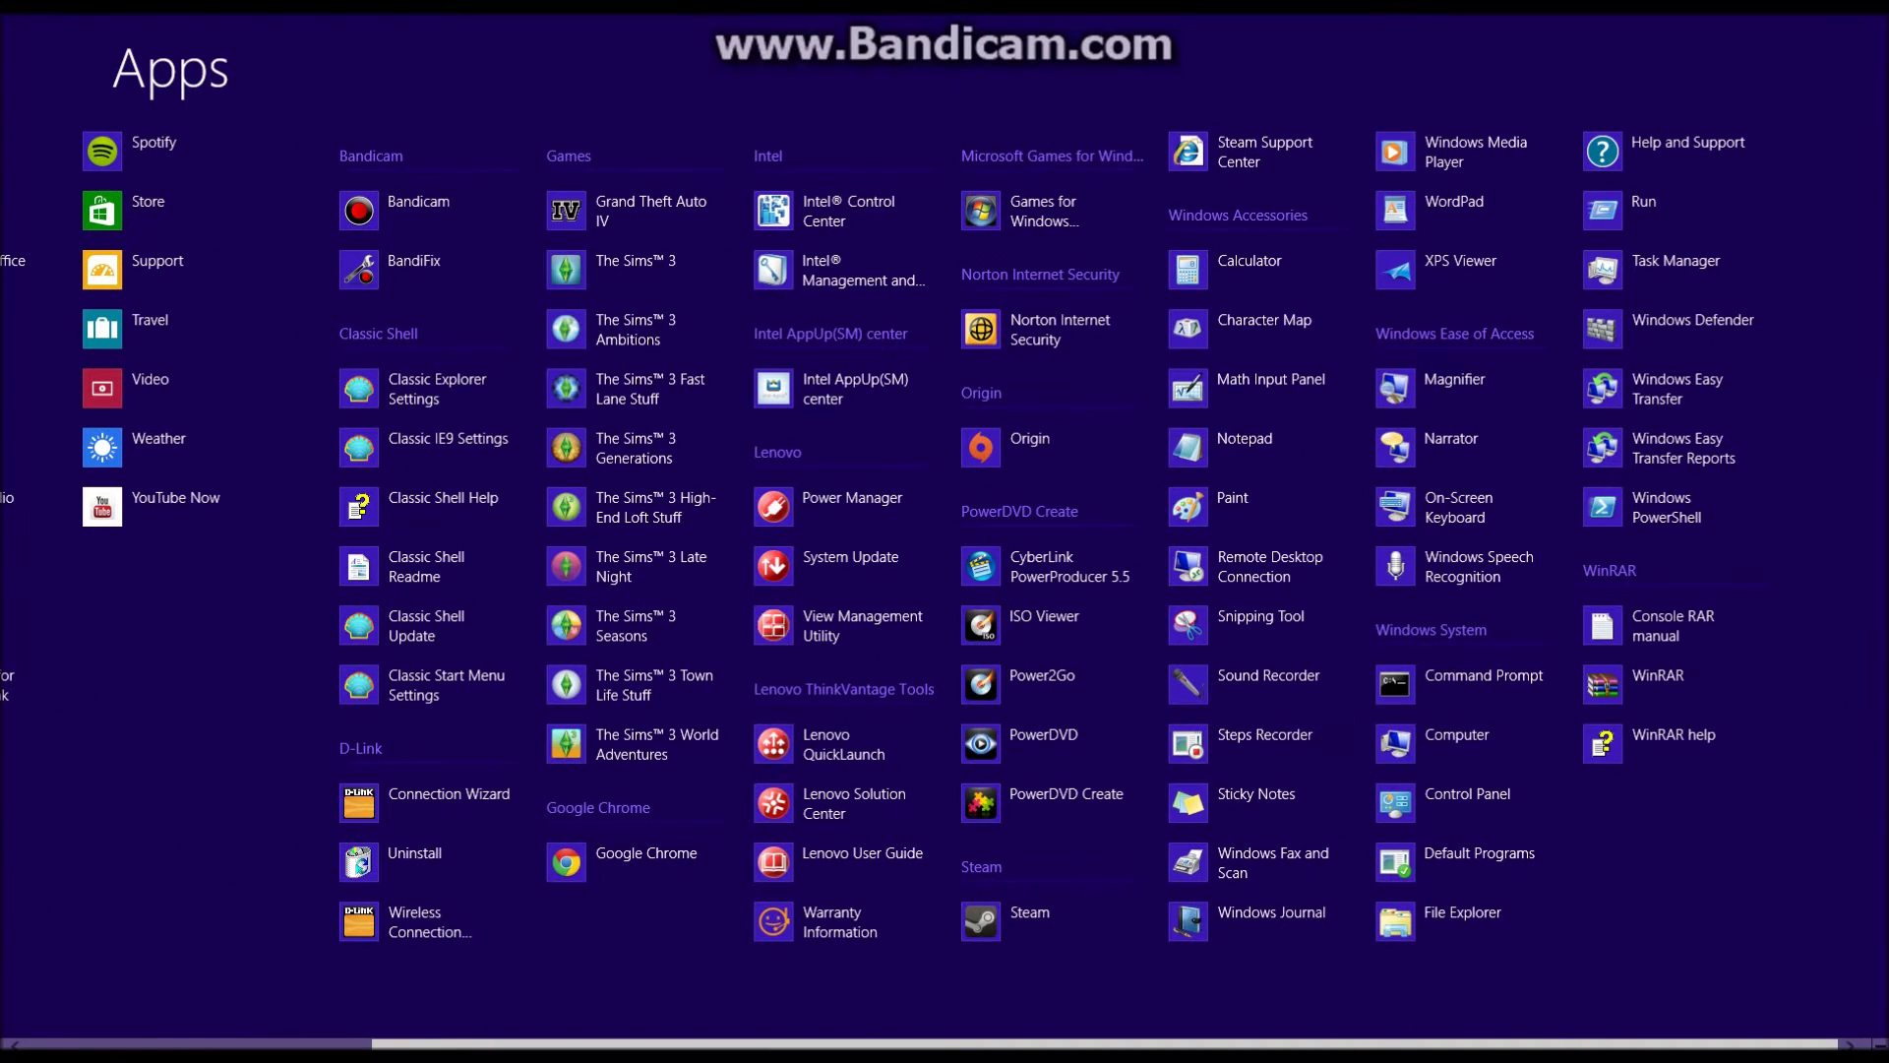
pyautogui.scroll(3, 1257, 802)
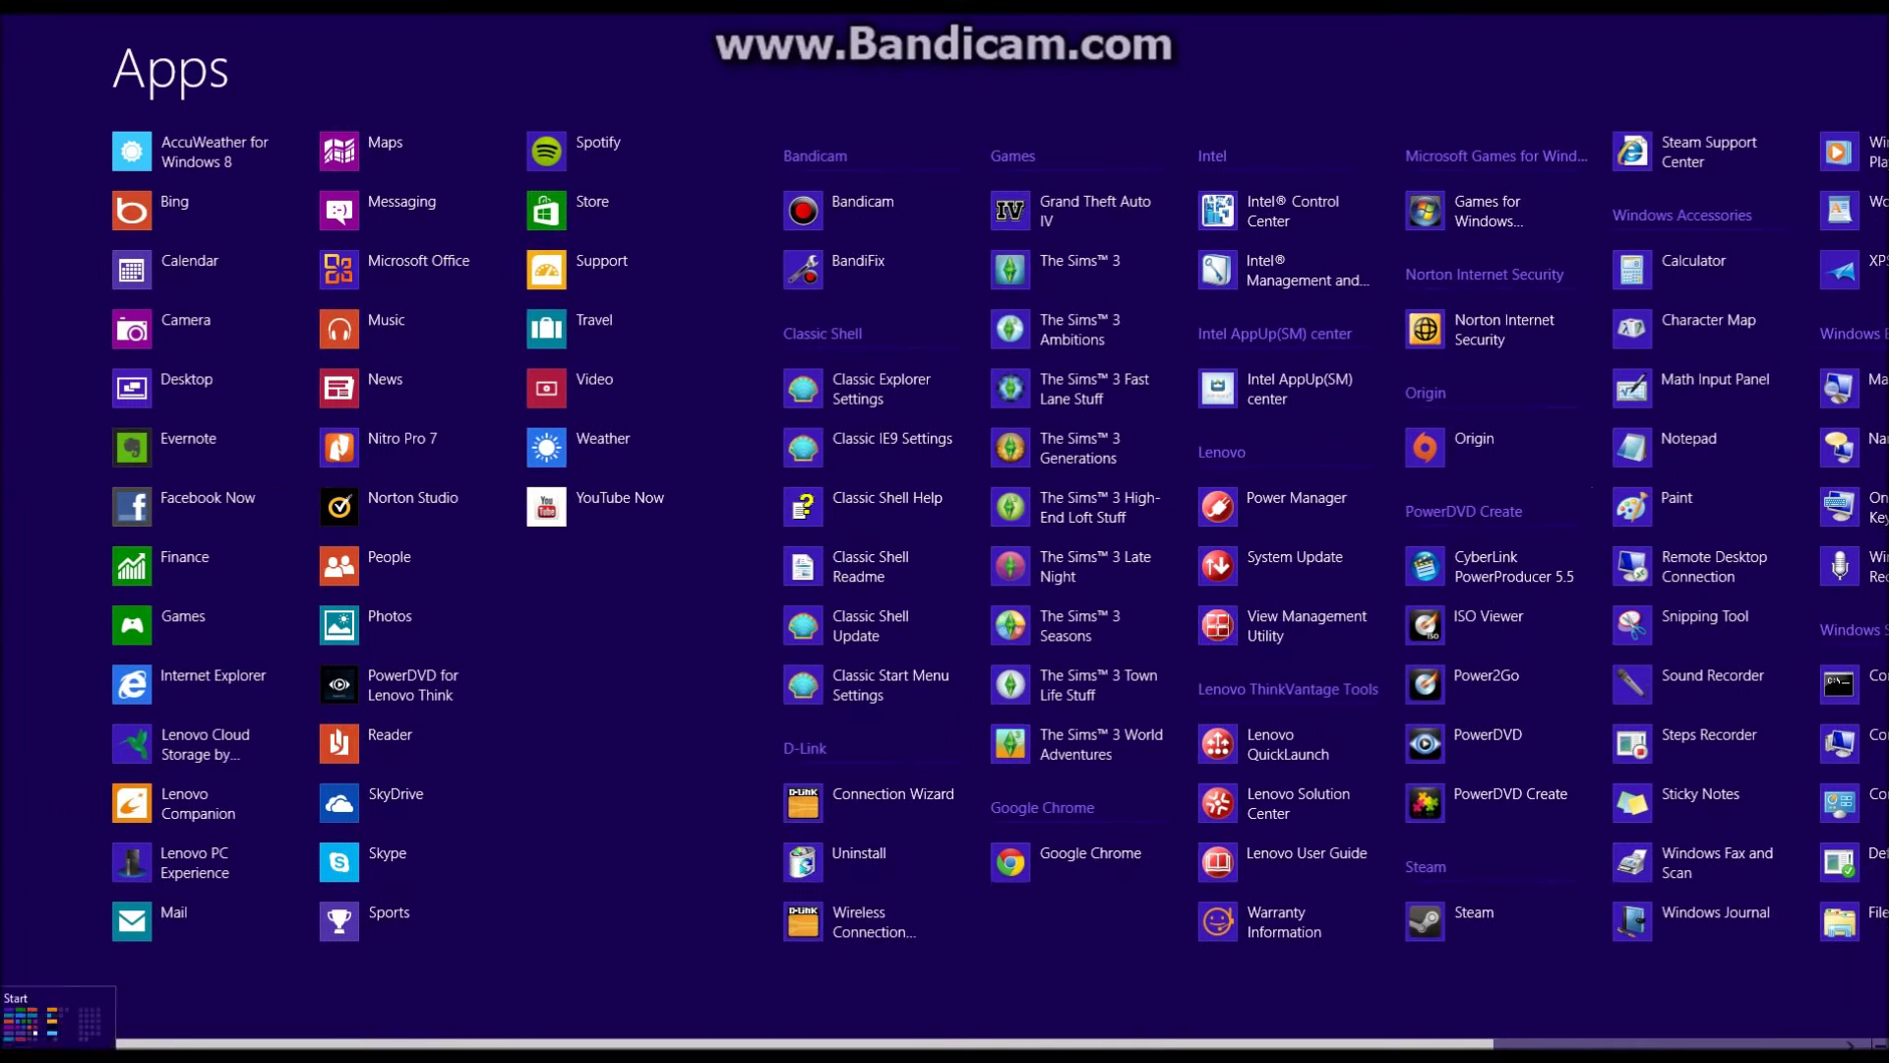
# Leave the Apps list for the Start screen and return to the desktop
pyautogui.click(7, 1055)
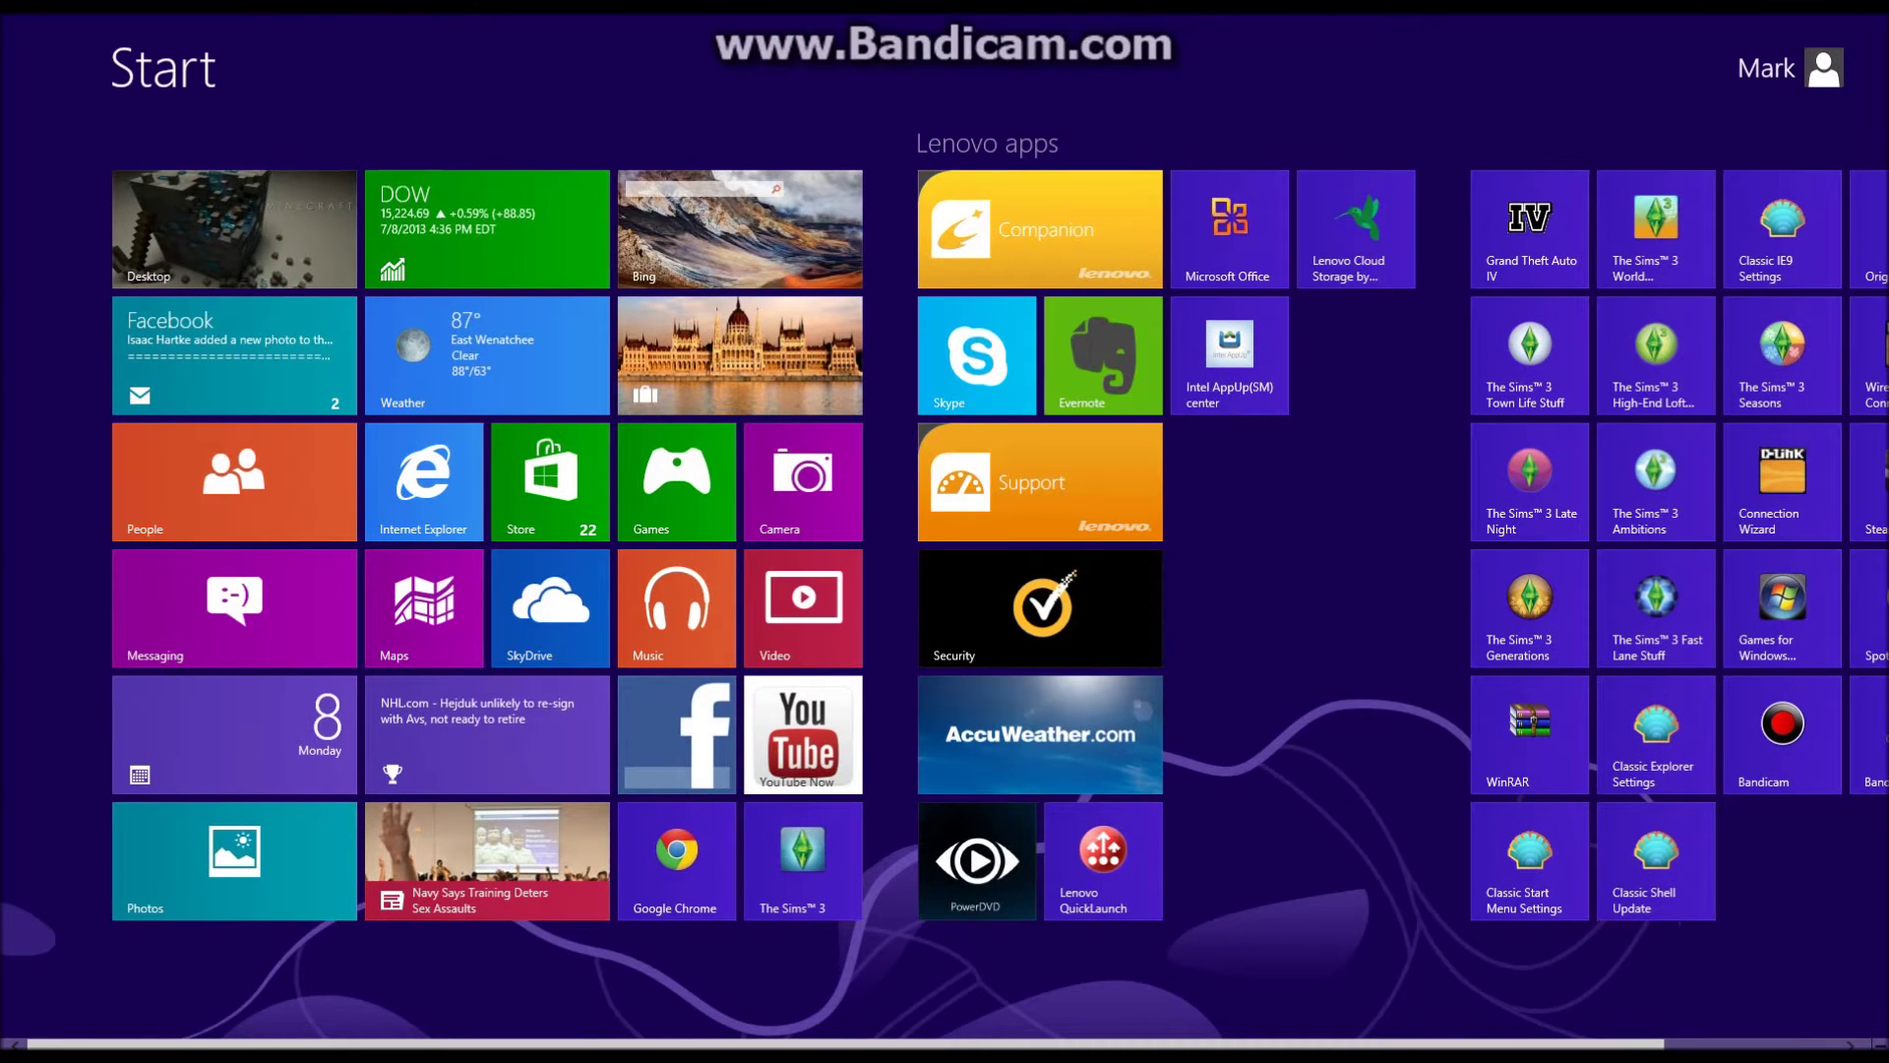
pyautogui.click(8, 1055)
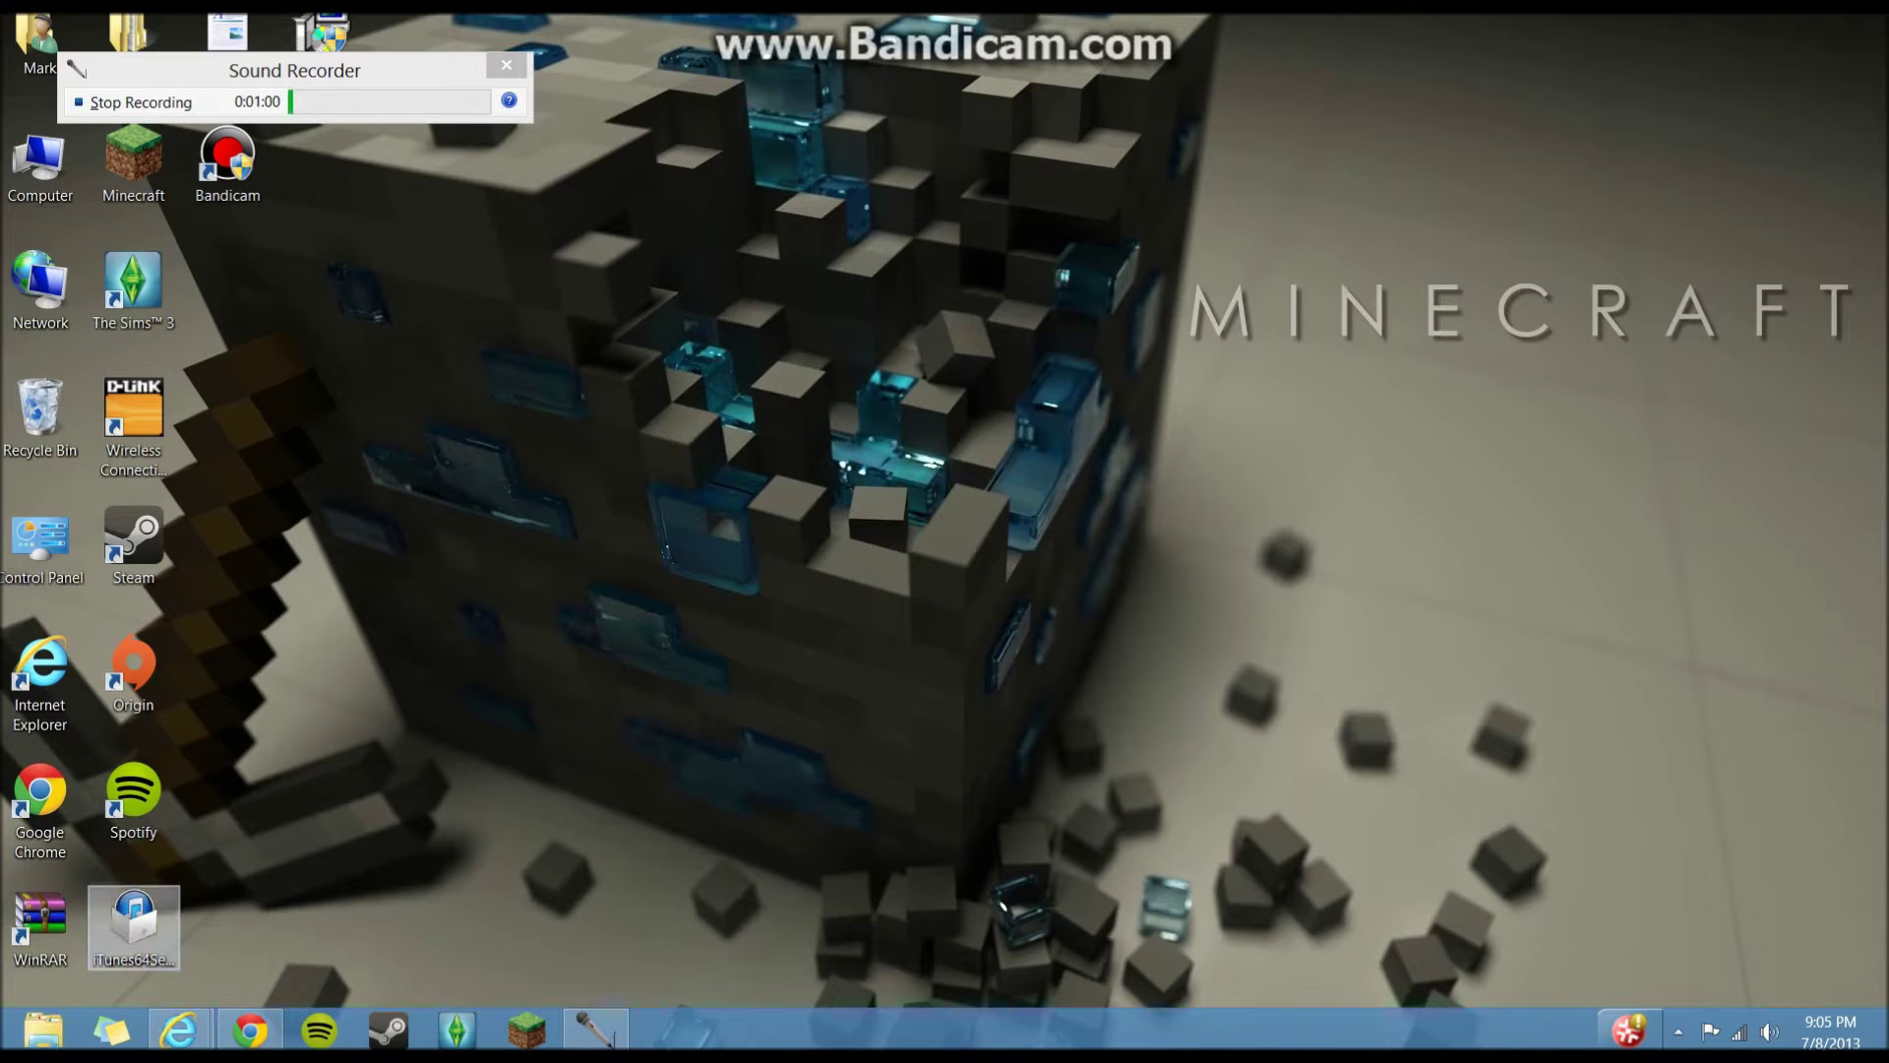
pyautogui.moveTo(5, 1058)
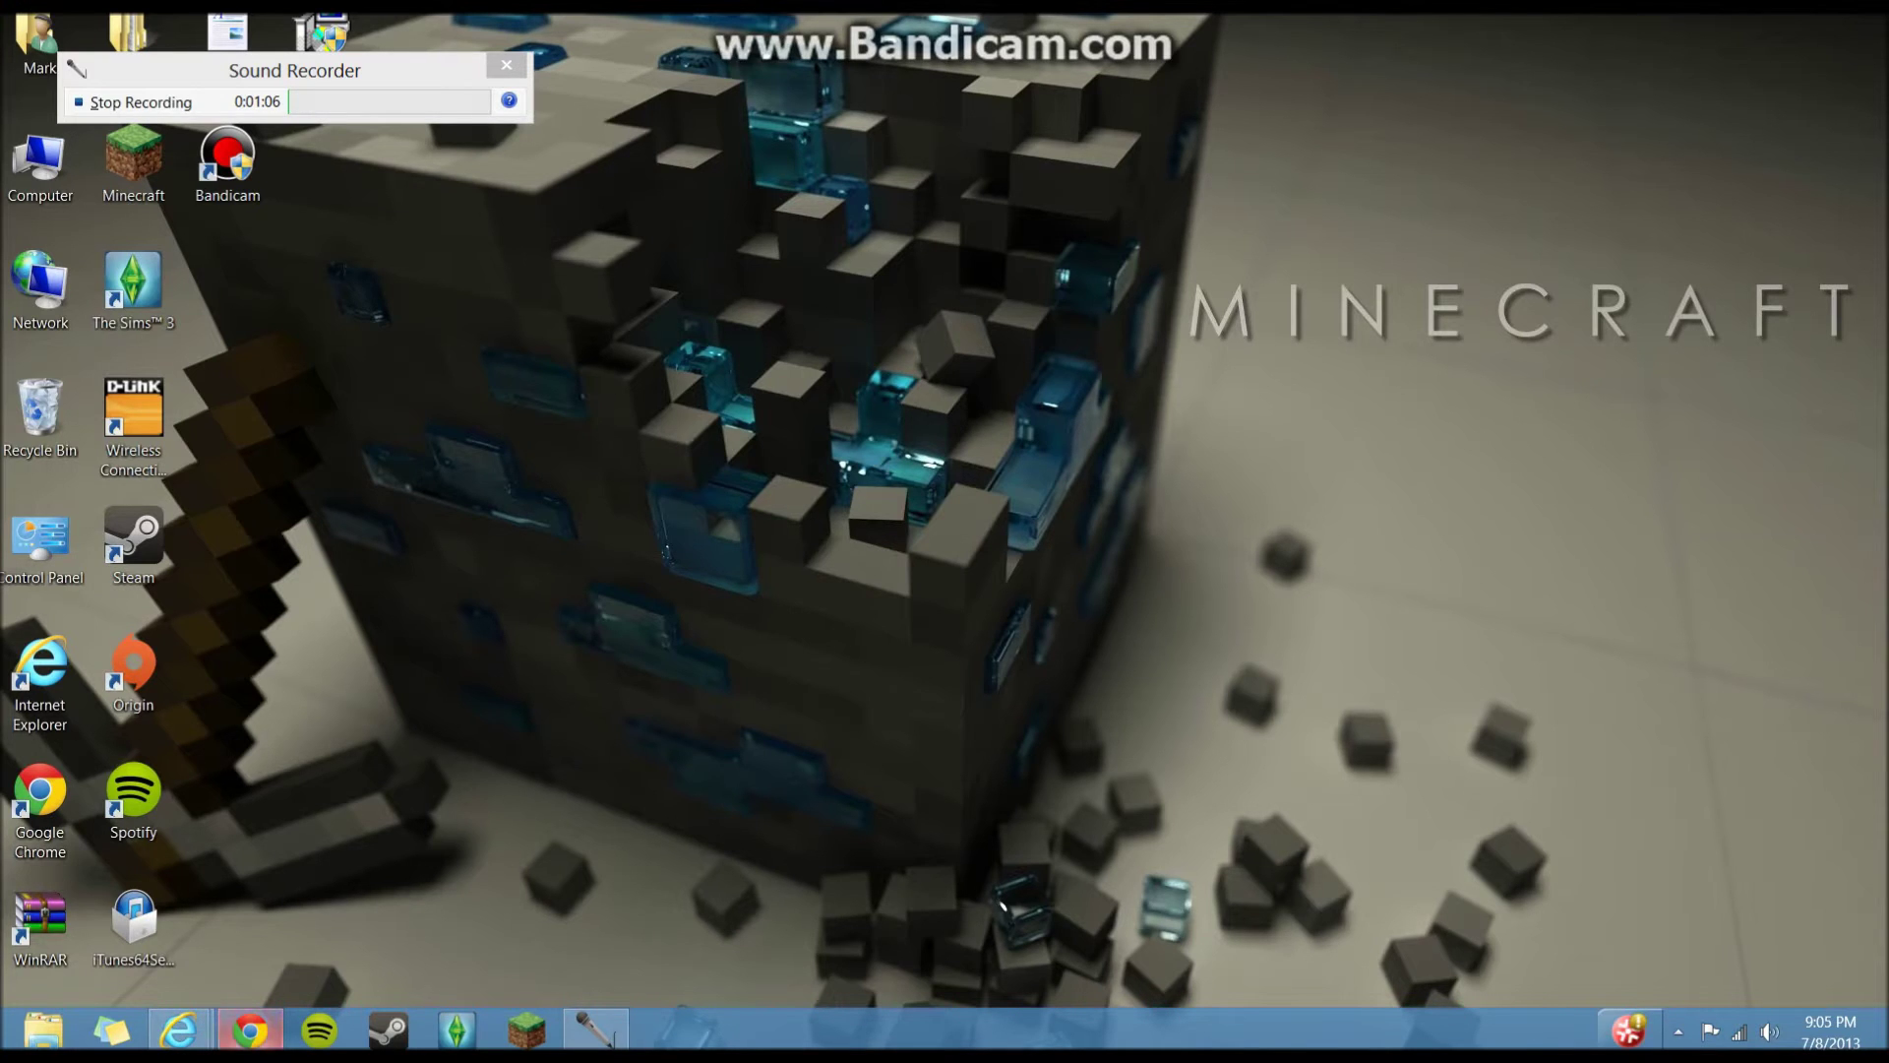
# Switch to Chrome, start the Classic Shell 3.6.8 download from classicshell.net, and cancel it
pyautogui.click(249, 1030)
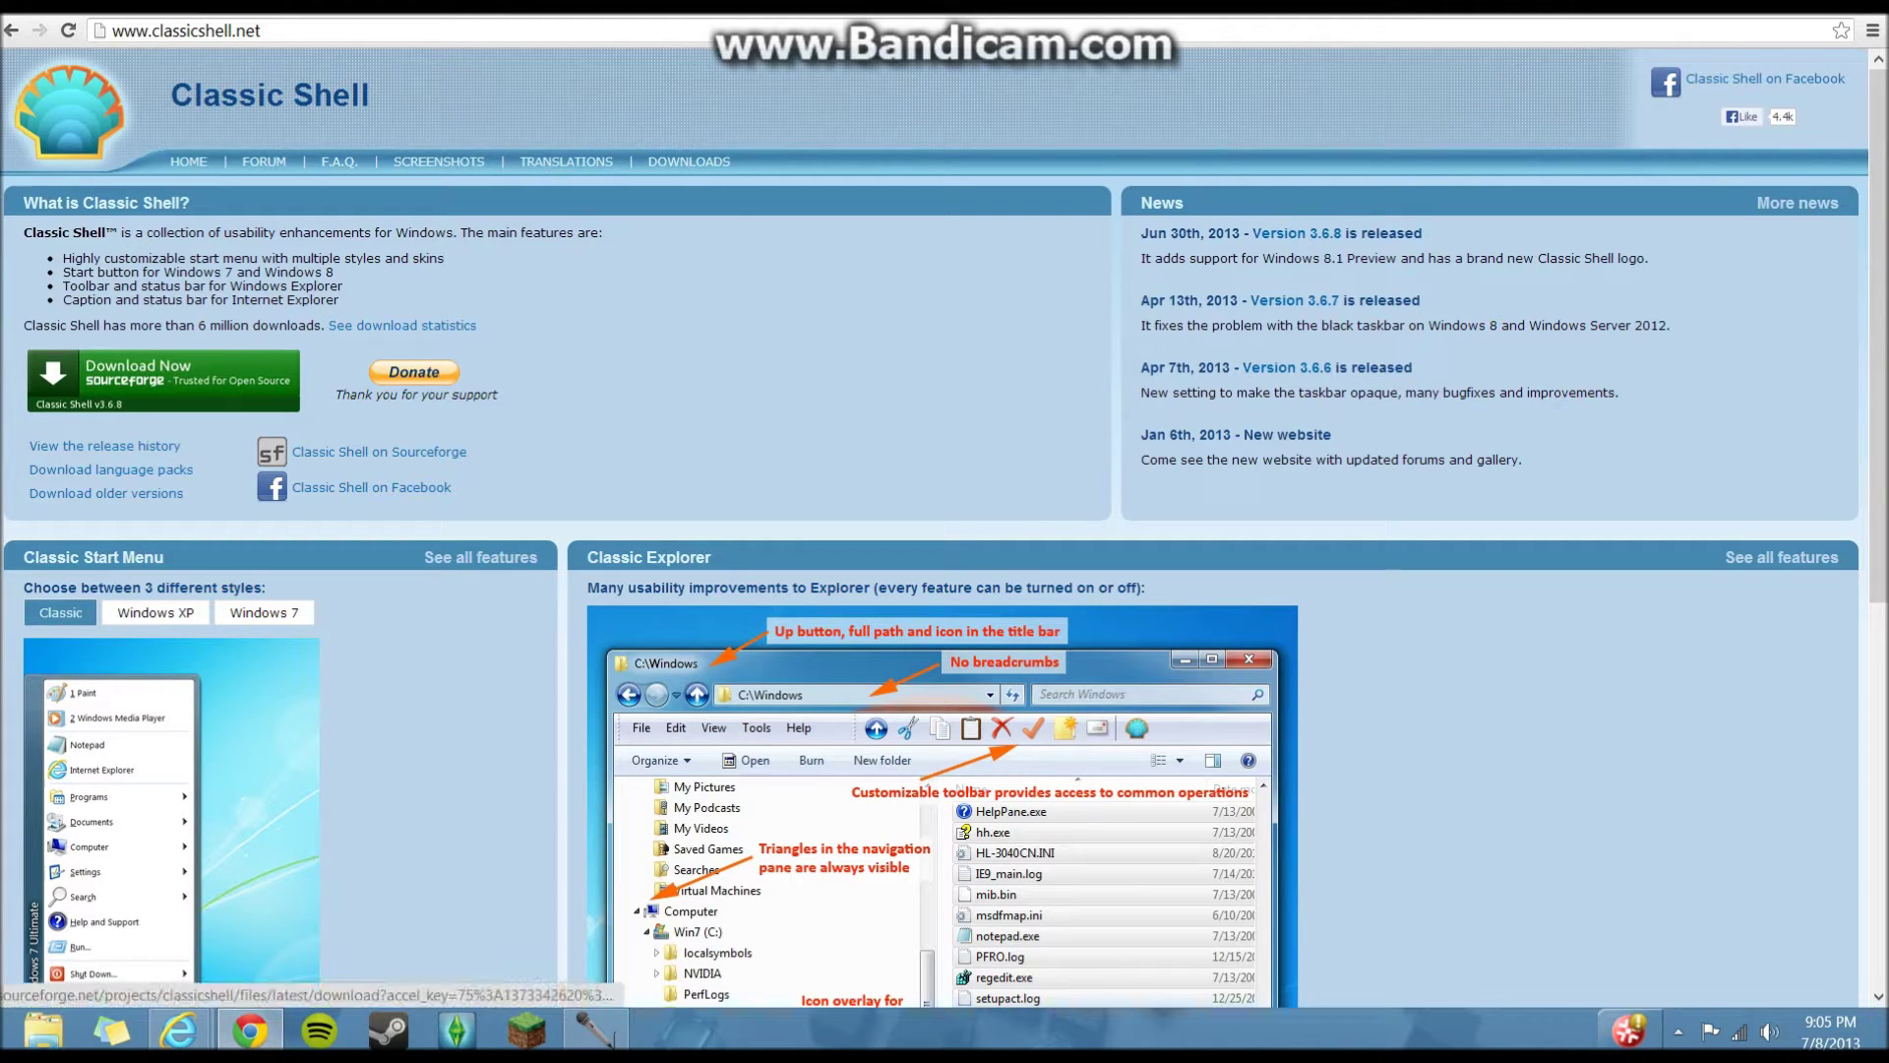
pyautogui.click(162, 379)
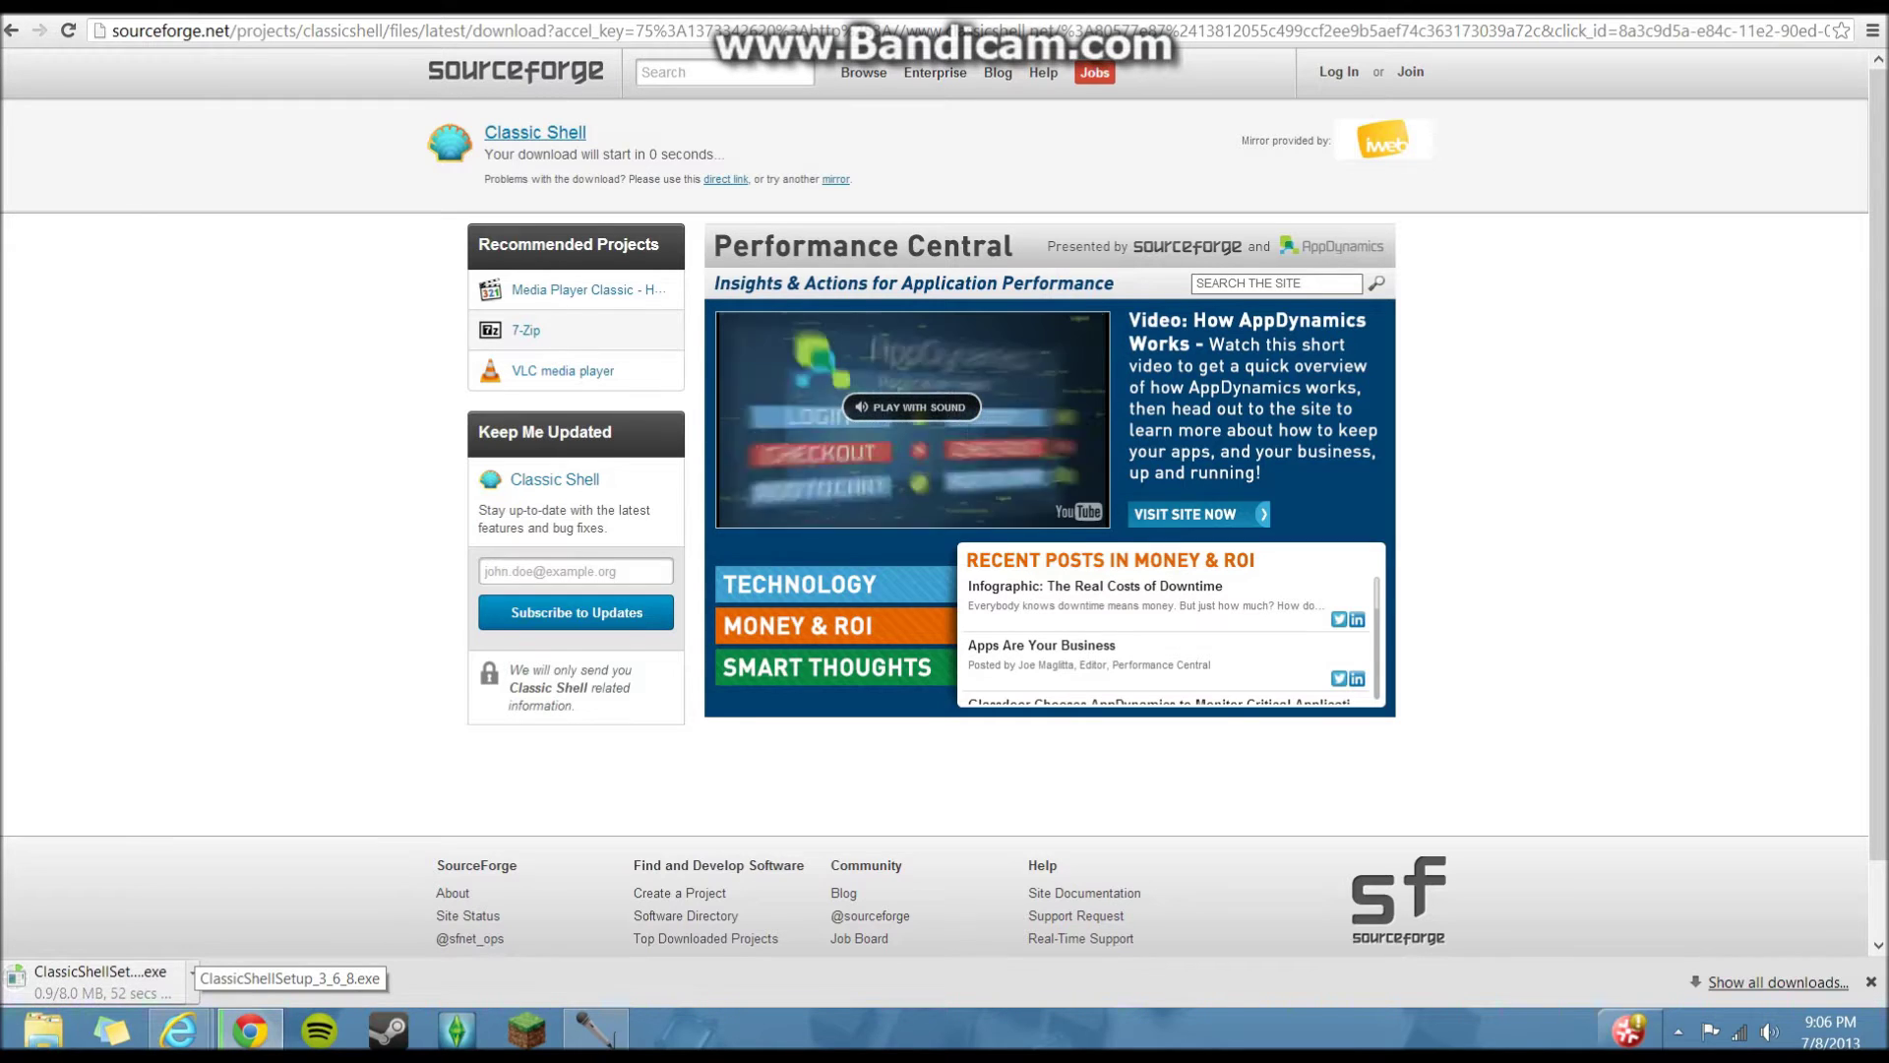
pyautogui.rightClick(168, 978)
pyautogui.click(224, 955)
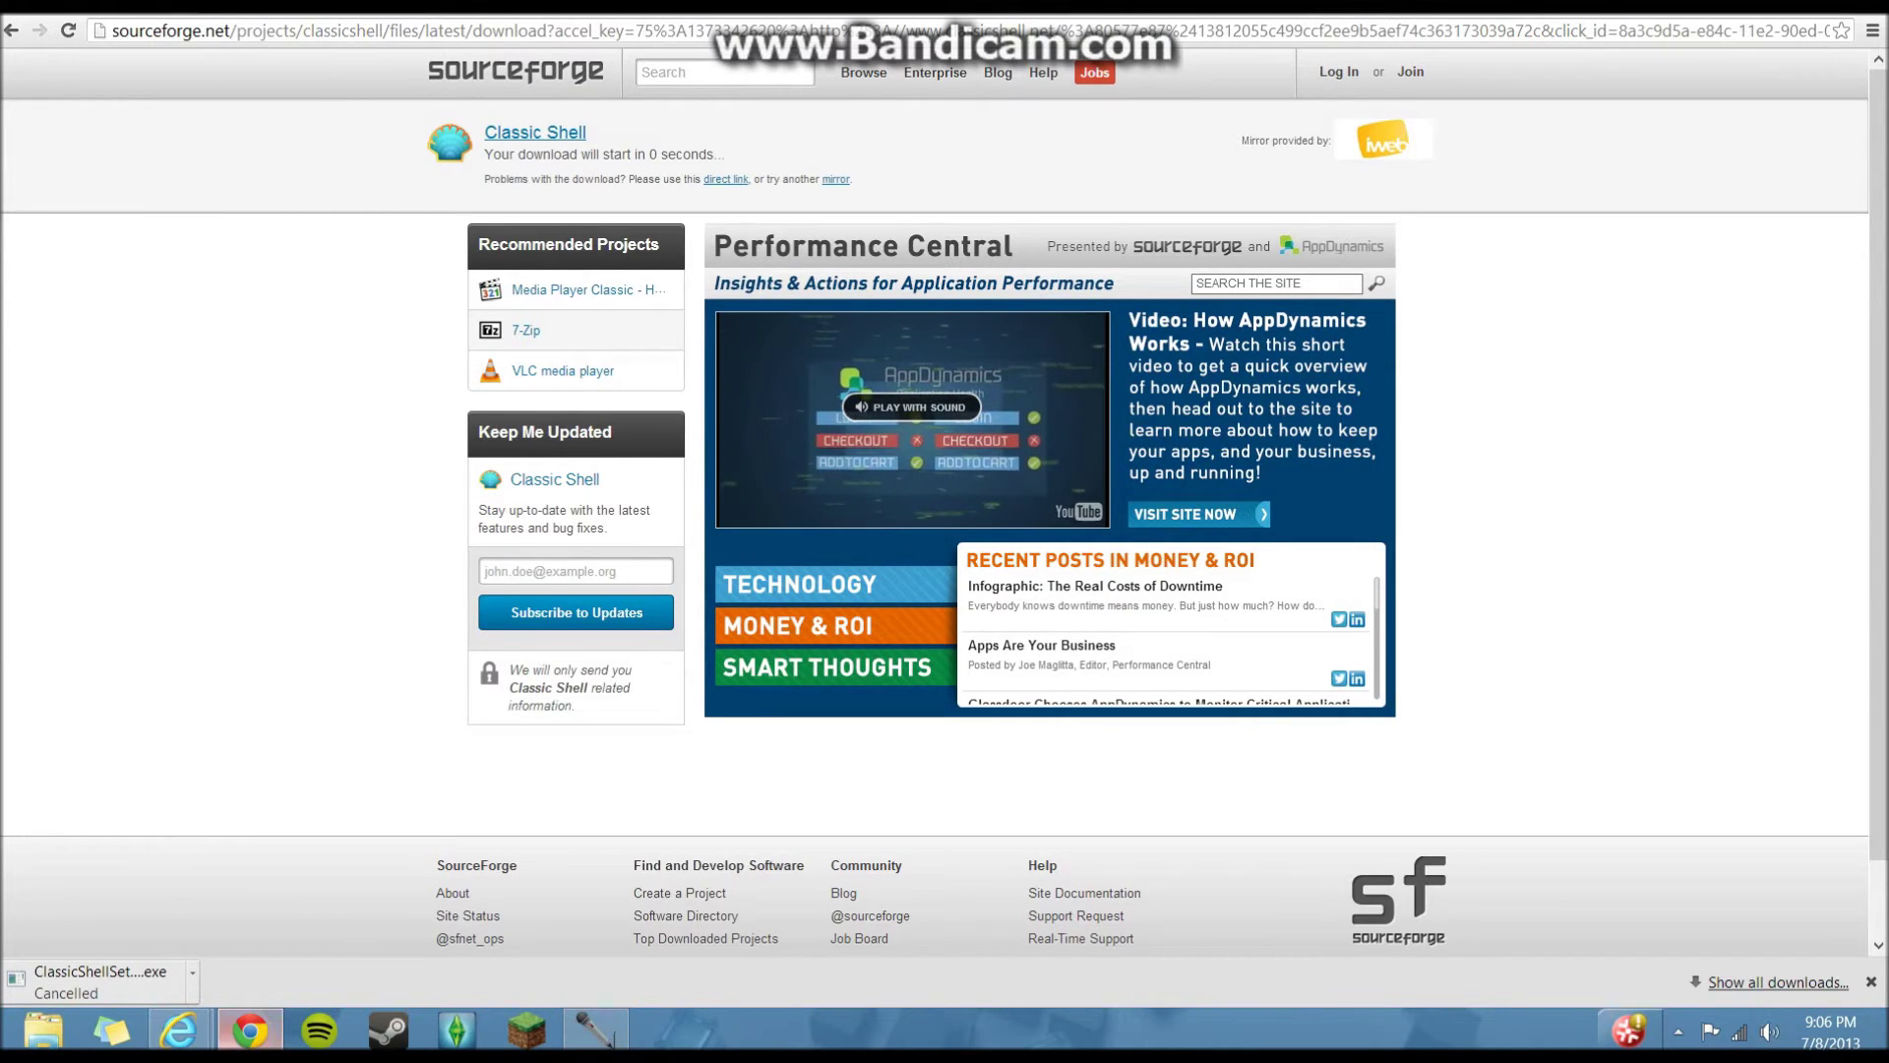
# Minimize Chrome and bring up the classicshell.net page in a maximized Internet Explorer window
pyautogui.click(250, 1030)
pyautogui.moveTo(178, 1031)
pyautogui.click(417, 915)
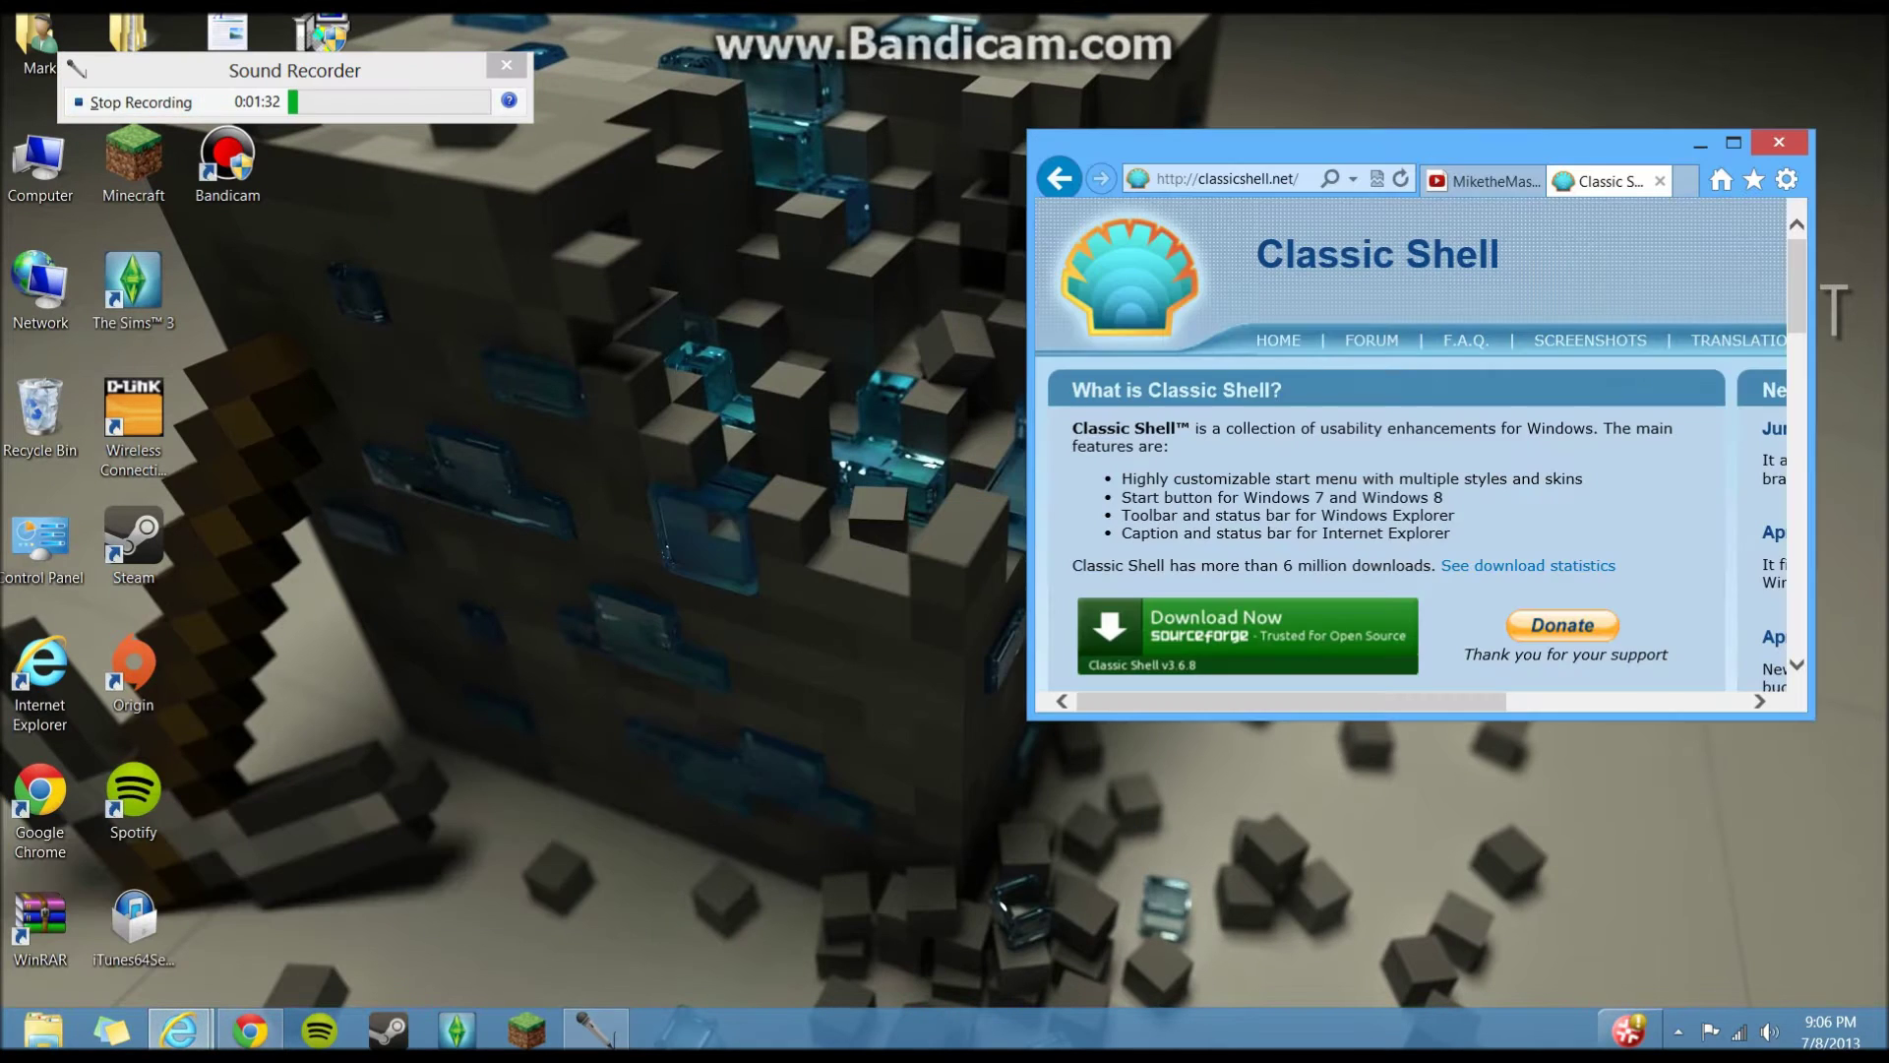
pyautogui.click(1734, 142)
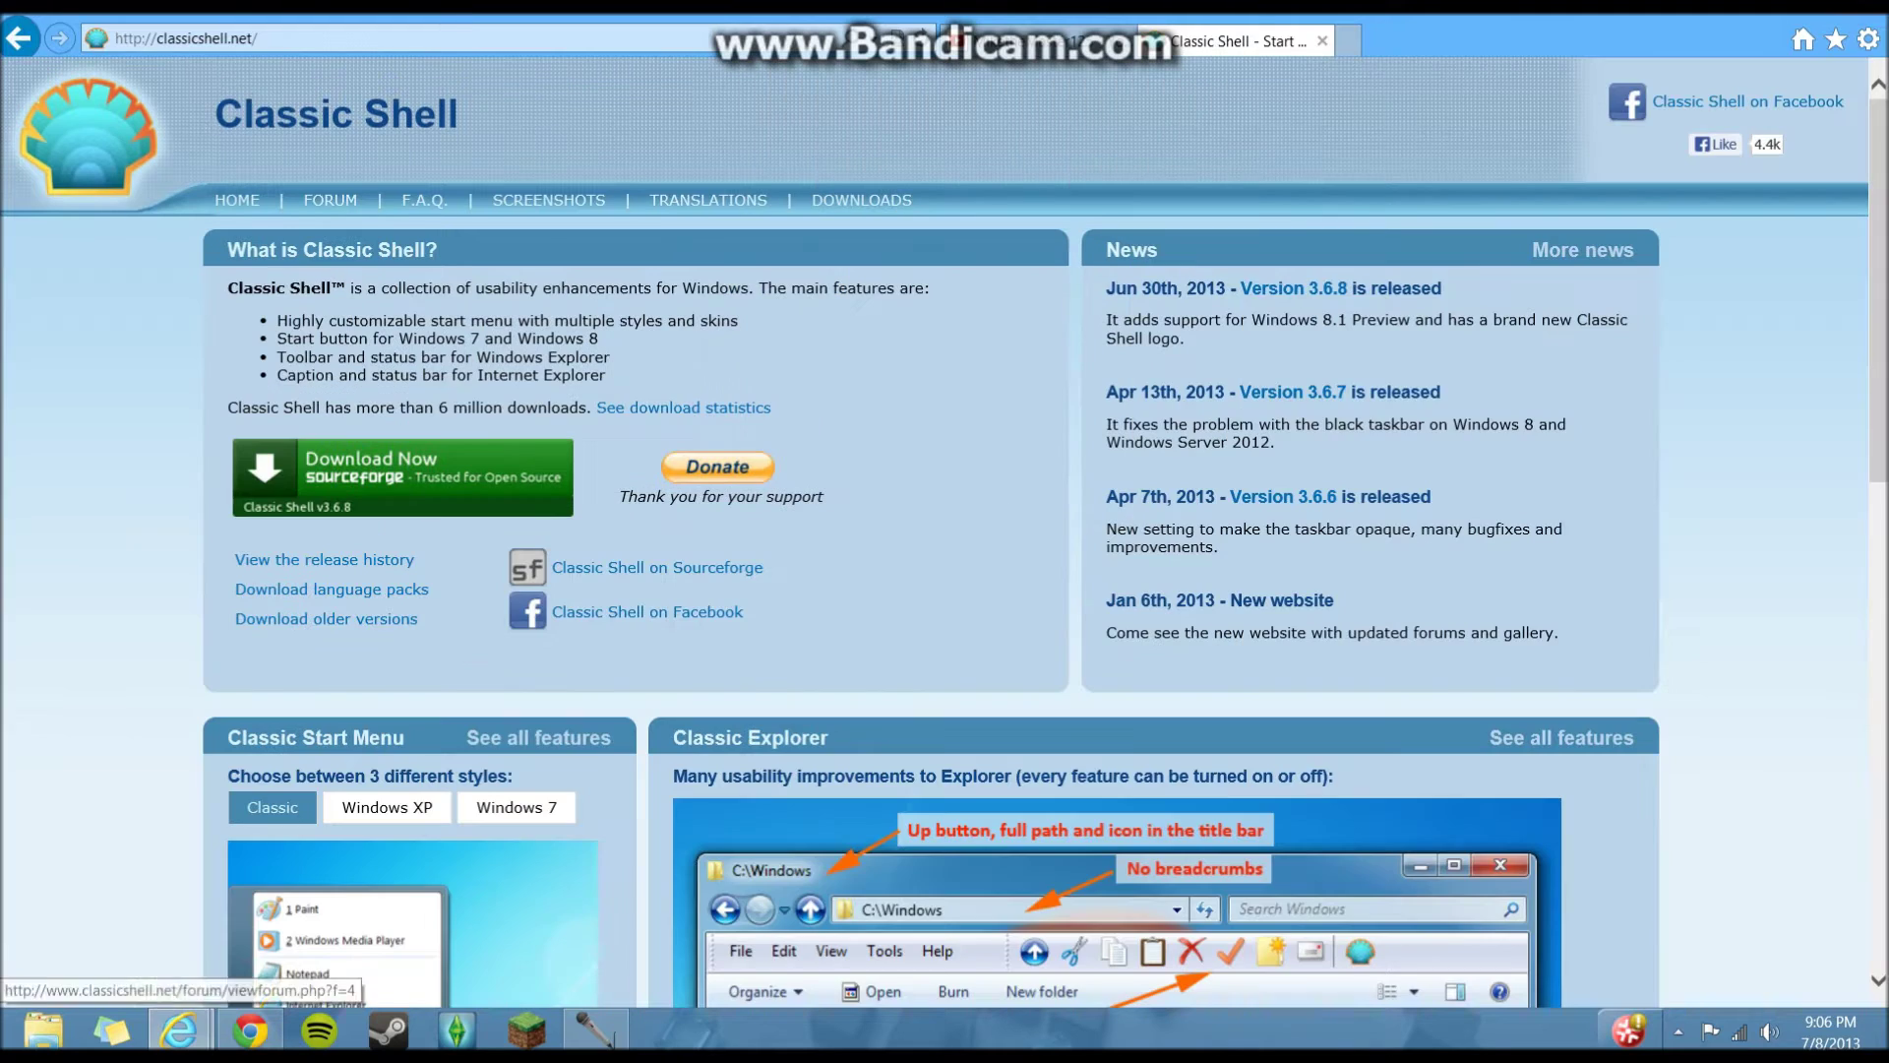
# Request the Classic Shell download in Internet Explorer, decline to run or save the installer, and minimize the browser
pyautogui.click(402, 477)
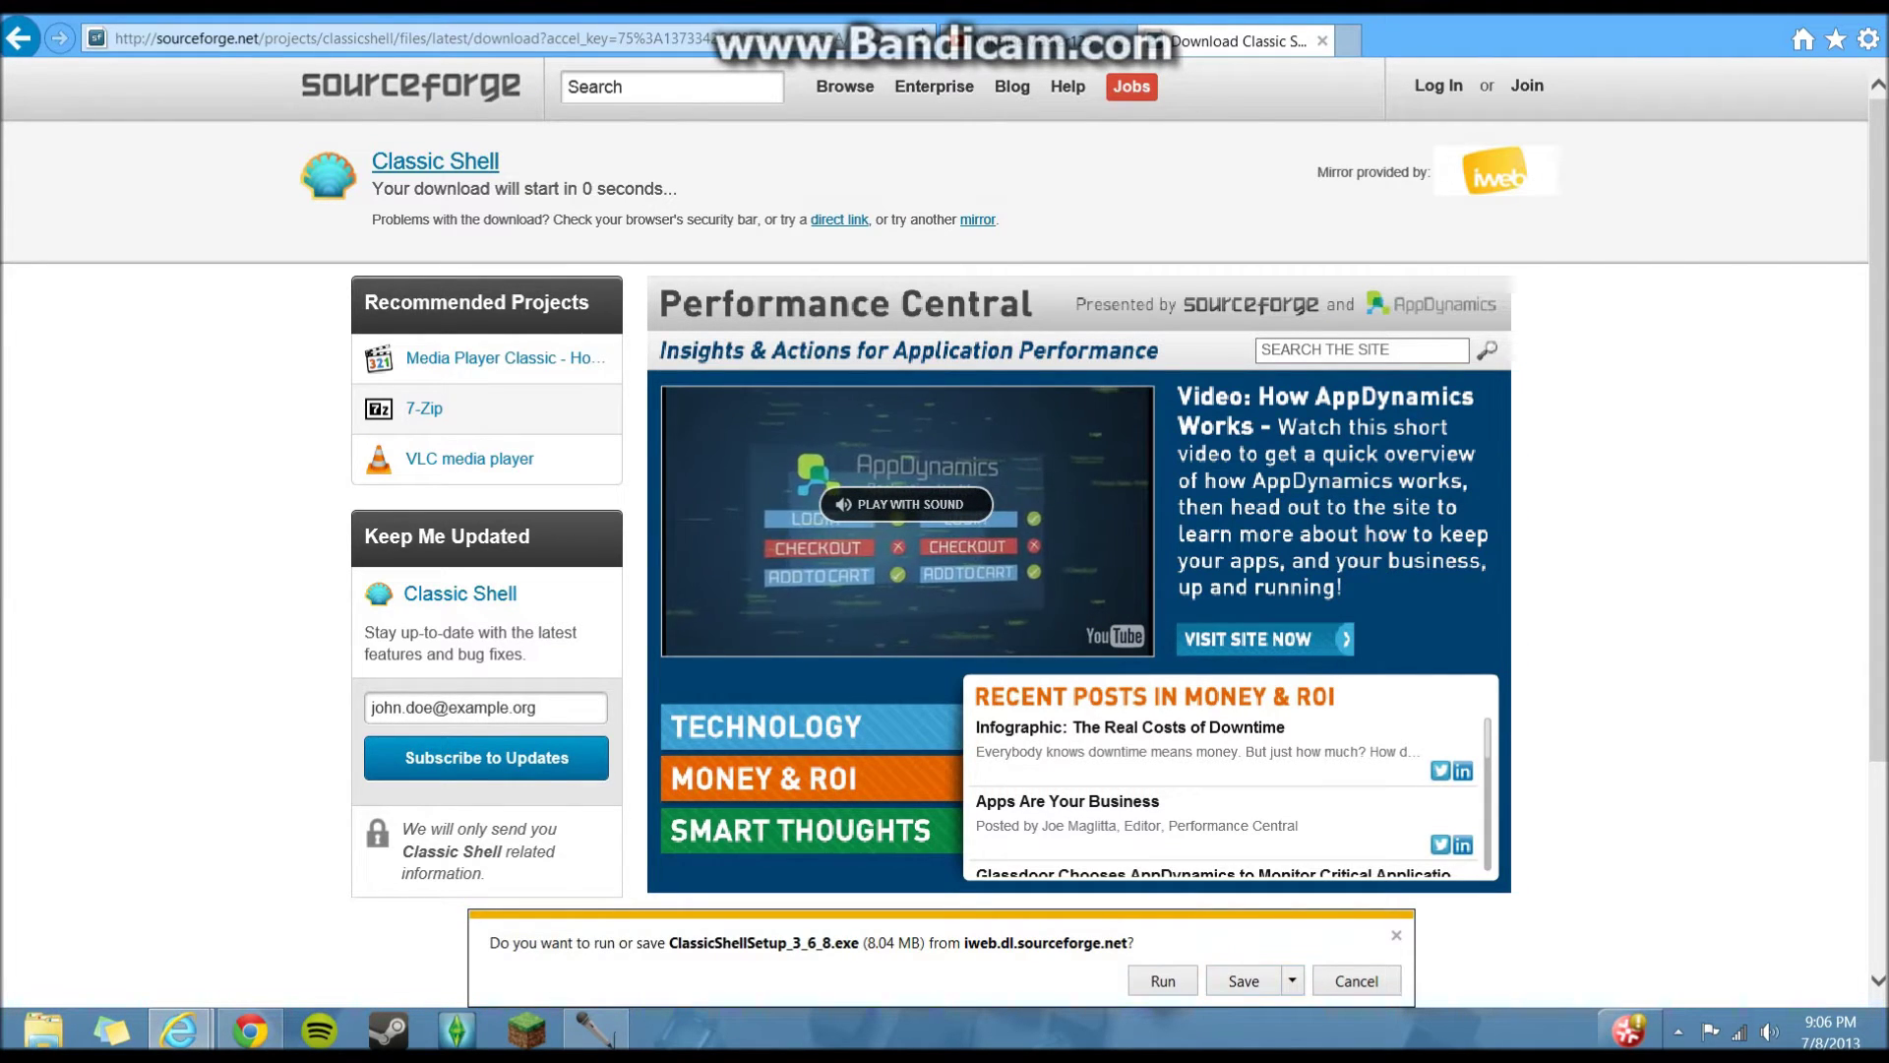
pyautogui.click(1357, 981)
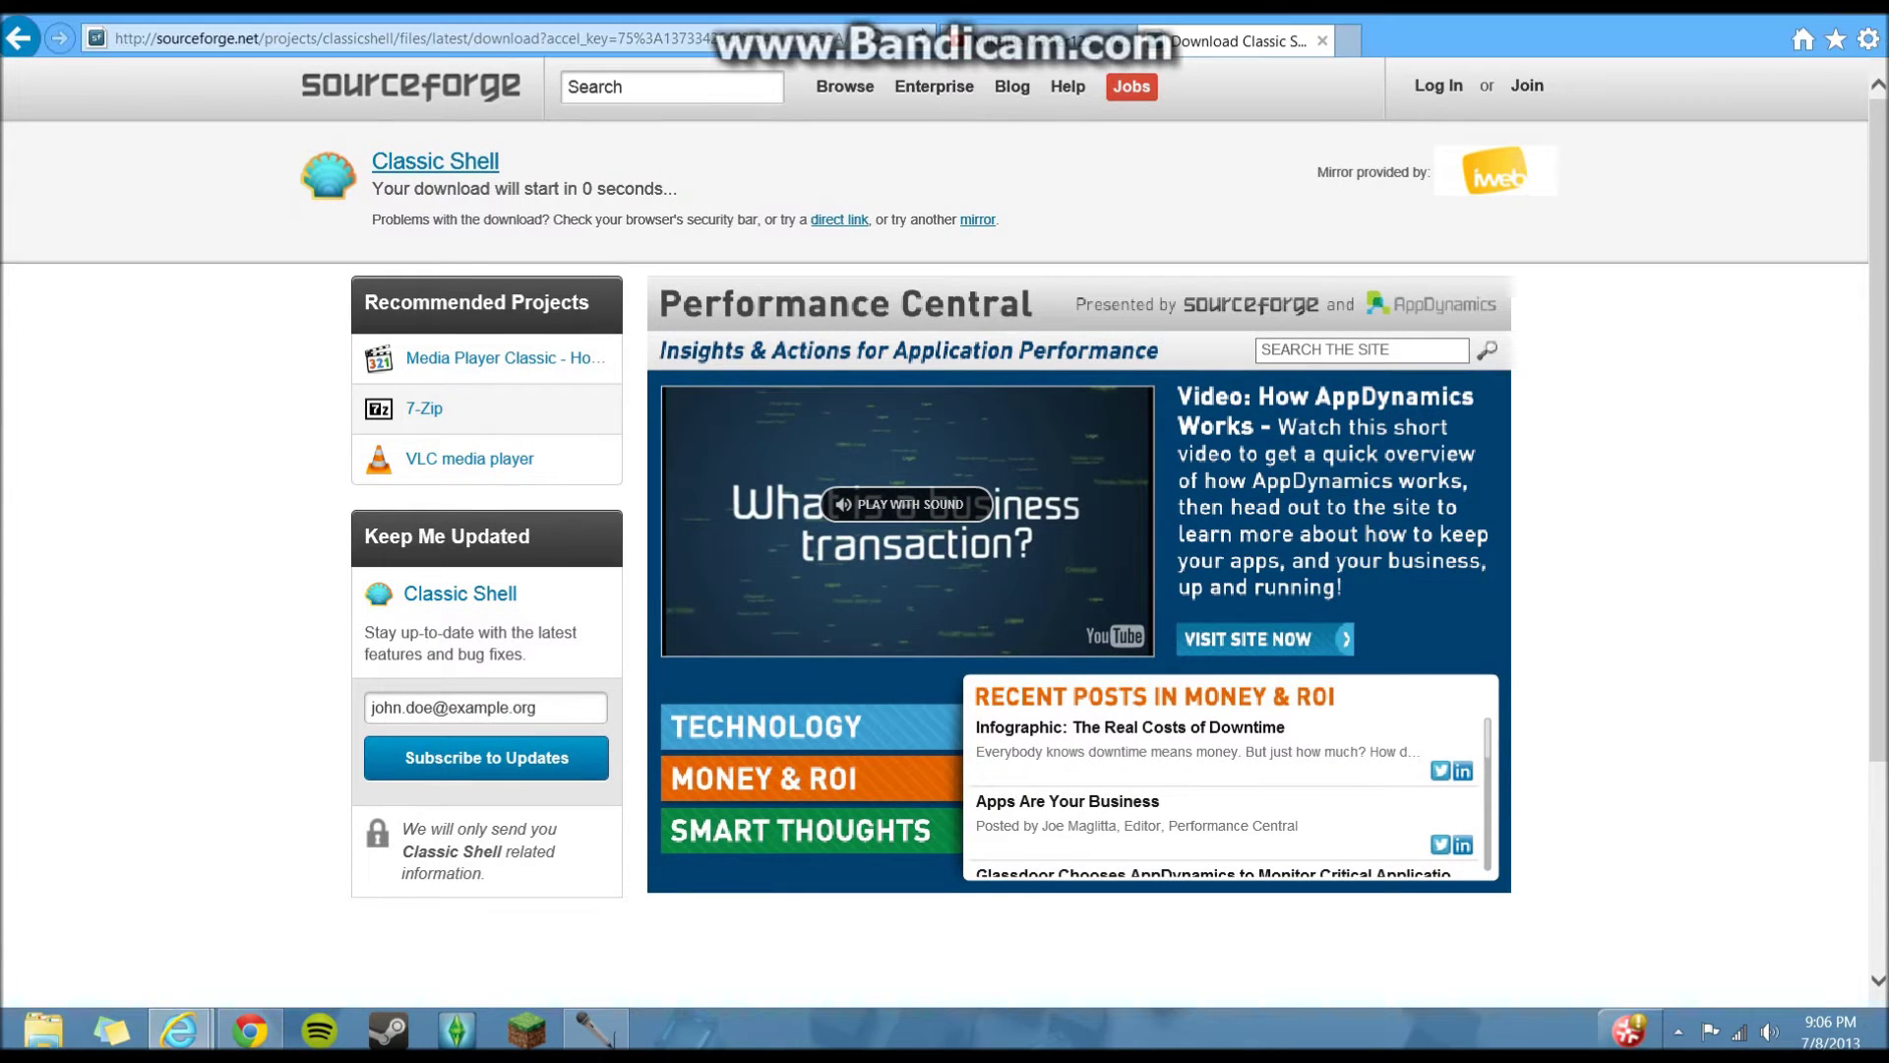
pyautogui.click(1812, 20)
pyautogui.press('super+Down')
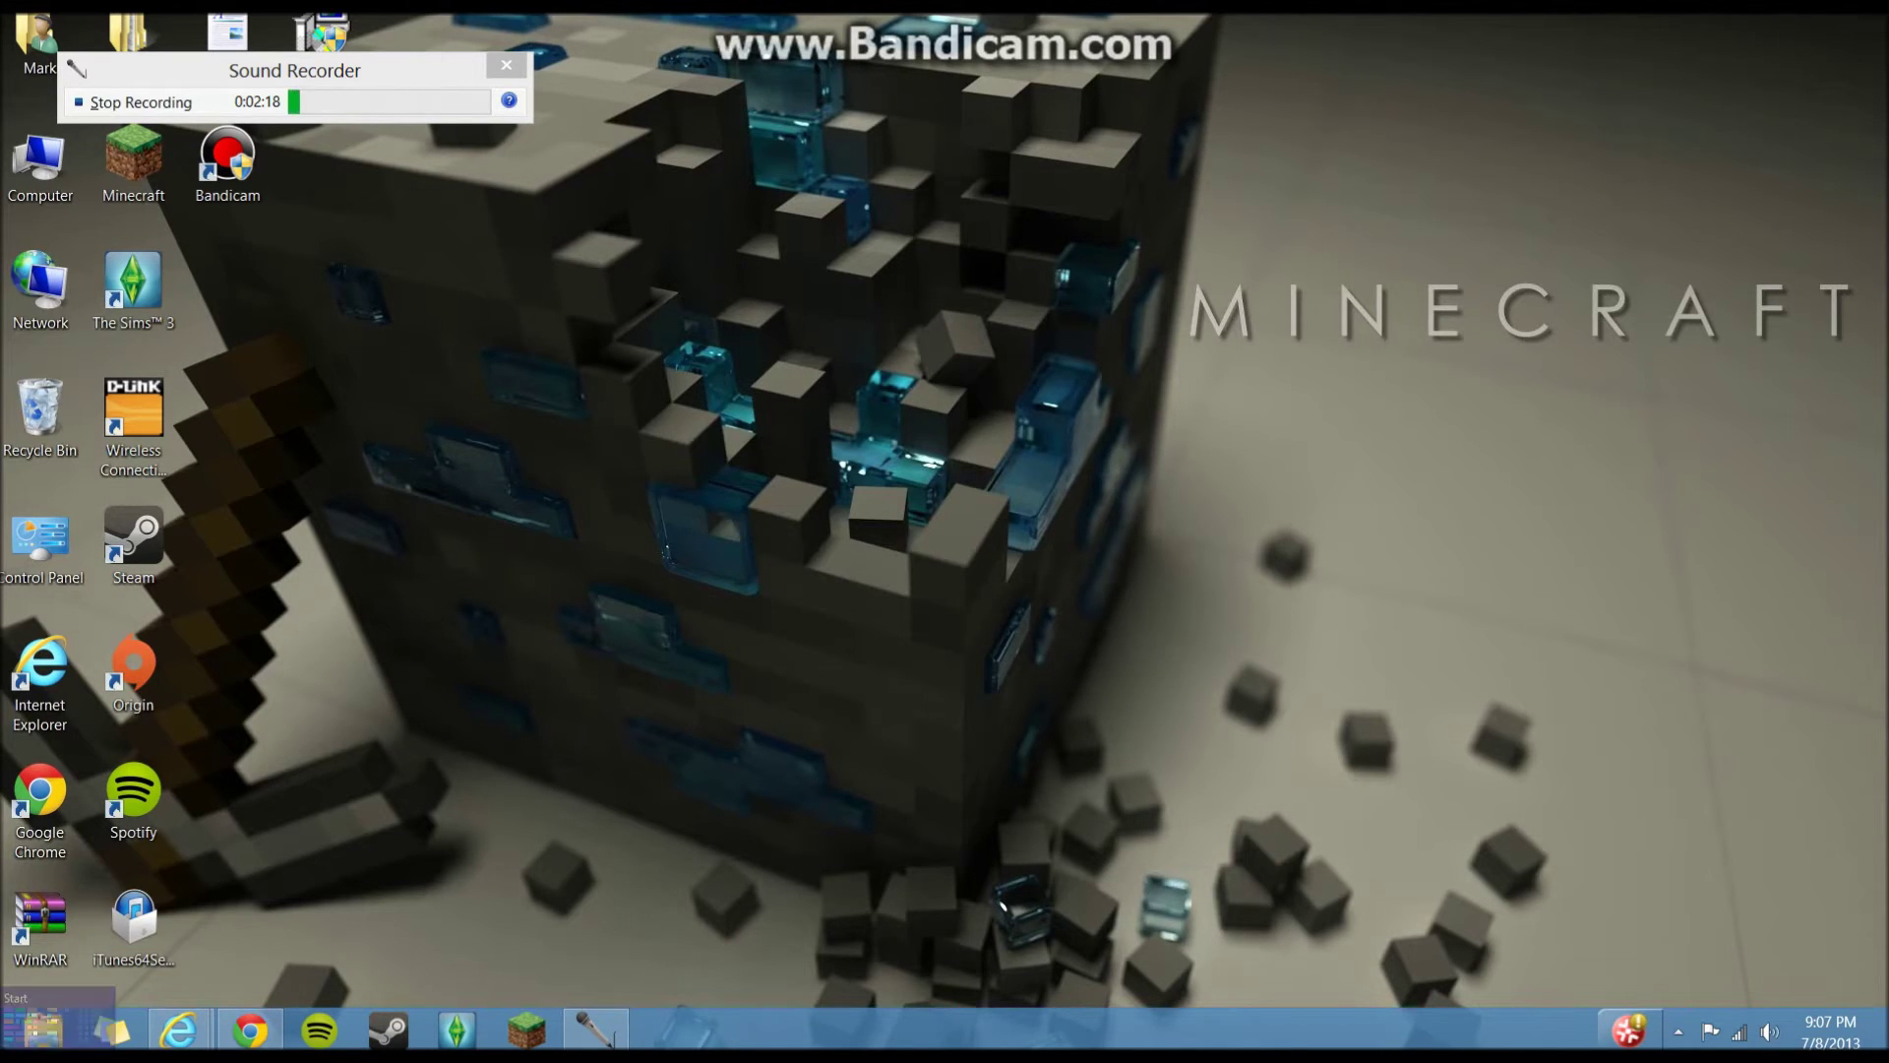
# Open Classic Start Menu Settings from the Start screen and move its window clear of the desktop icons
pyautogui.click(39, 1028)
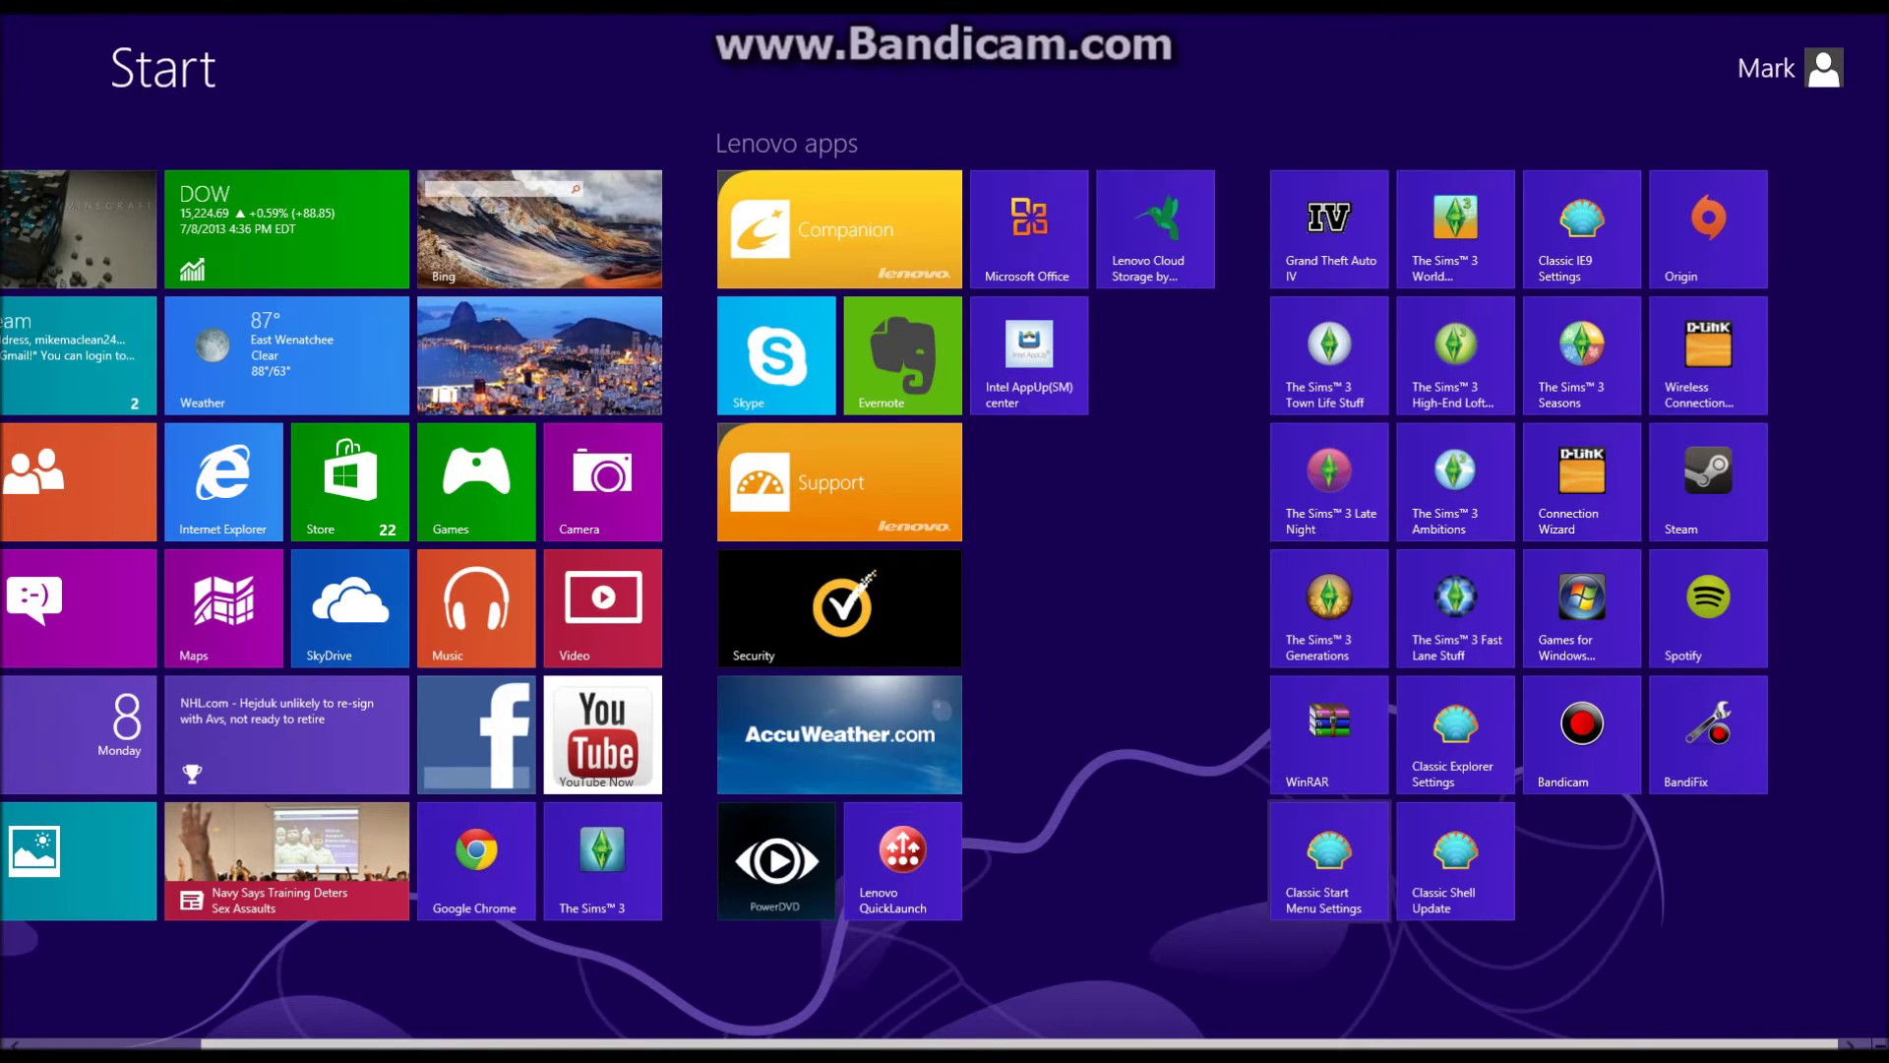
pyautogui.click(1329, 861)
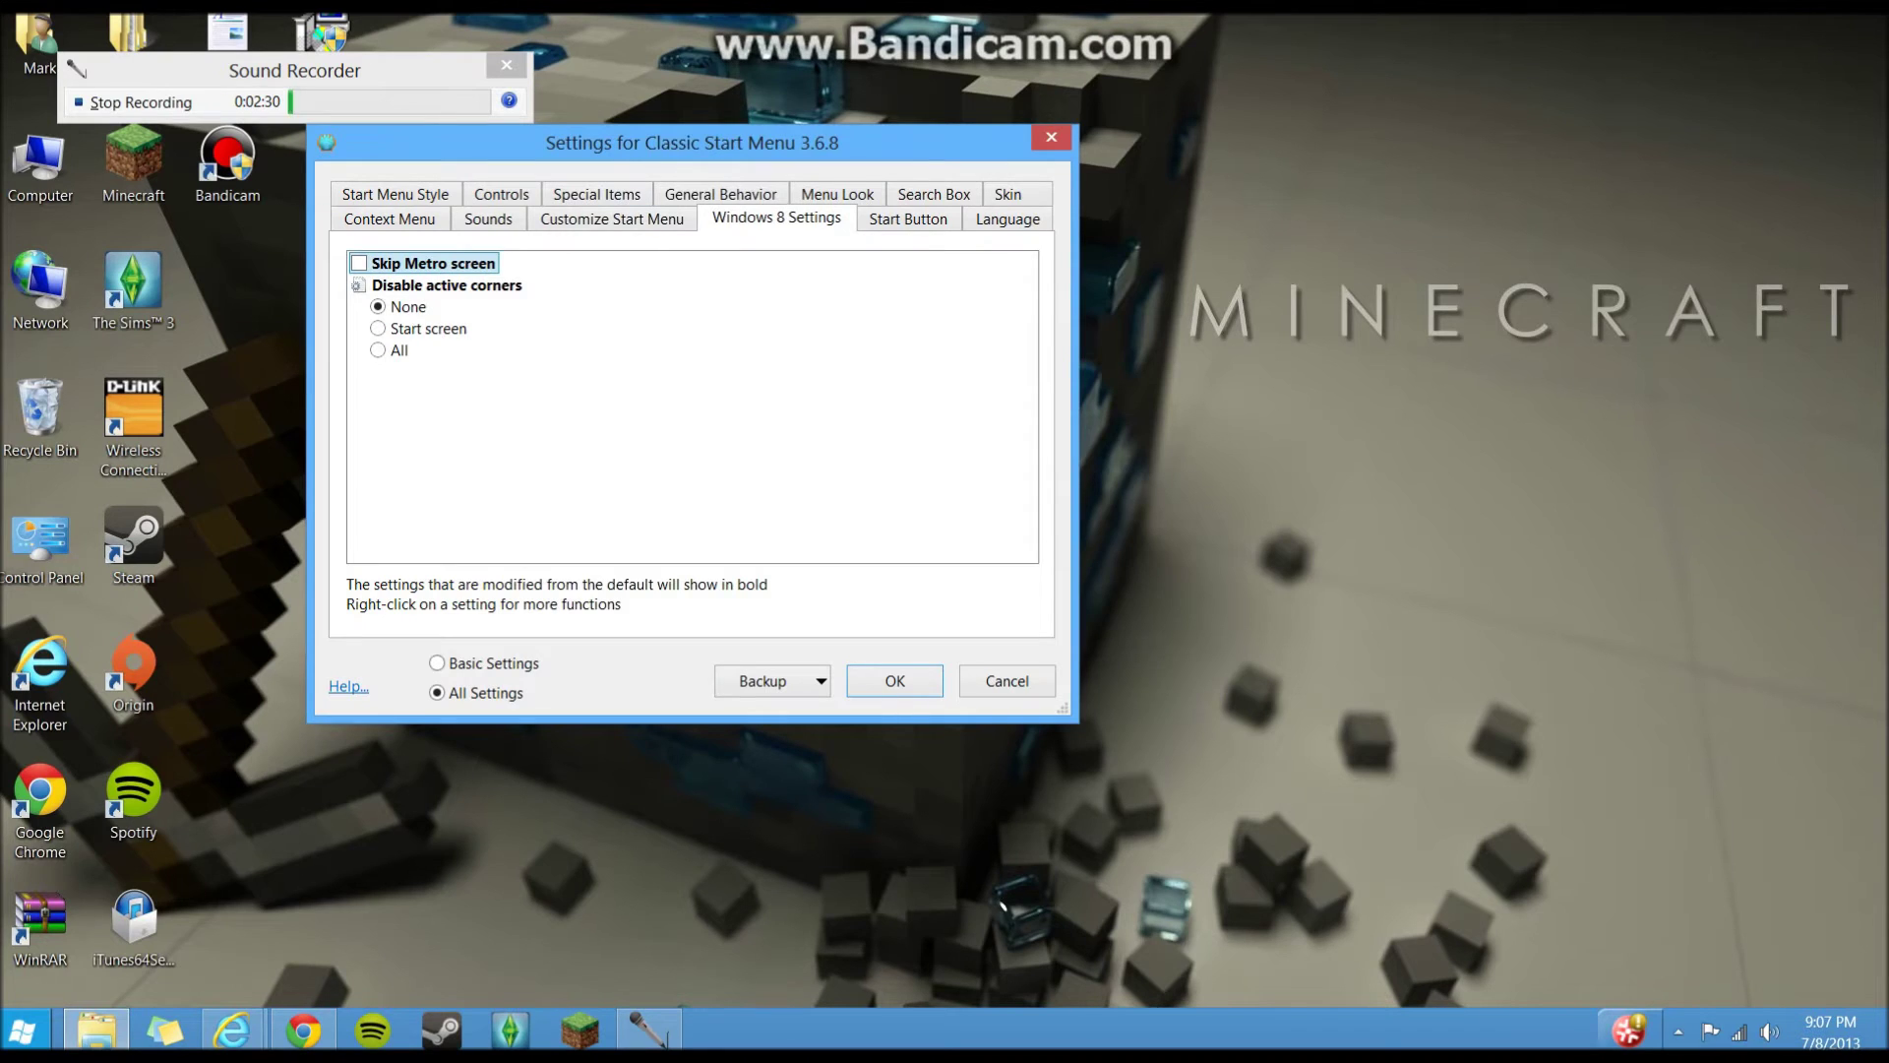
pyautogui.moveTo(692, 142); pyautogui.dragTo(807, 148)
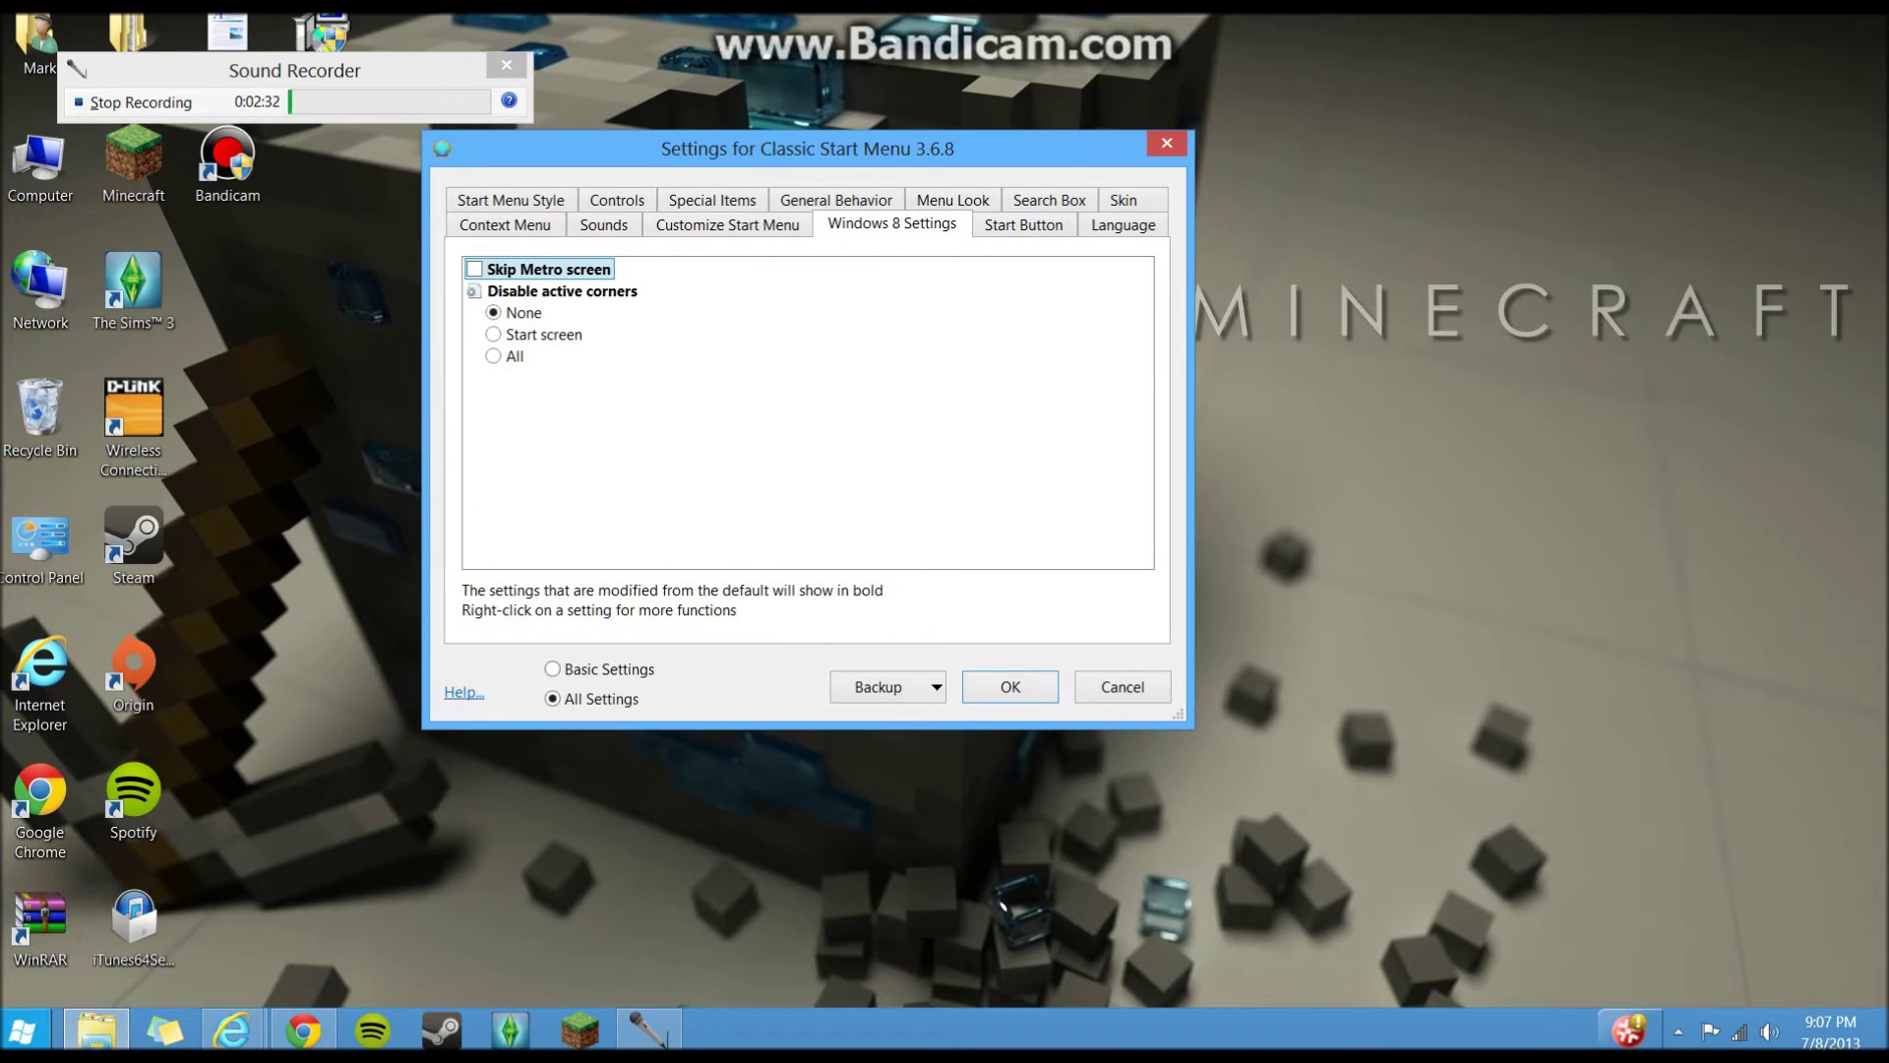
# Open the classic start menu, examine the Windows System and Windows Accessories program folders, and close the menu
pyautogui.click(22, 1030)
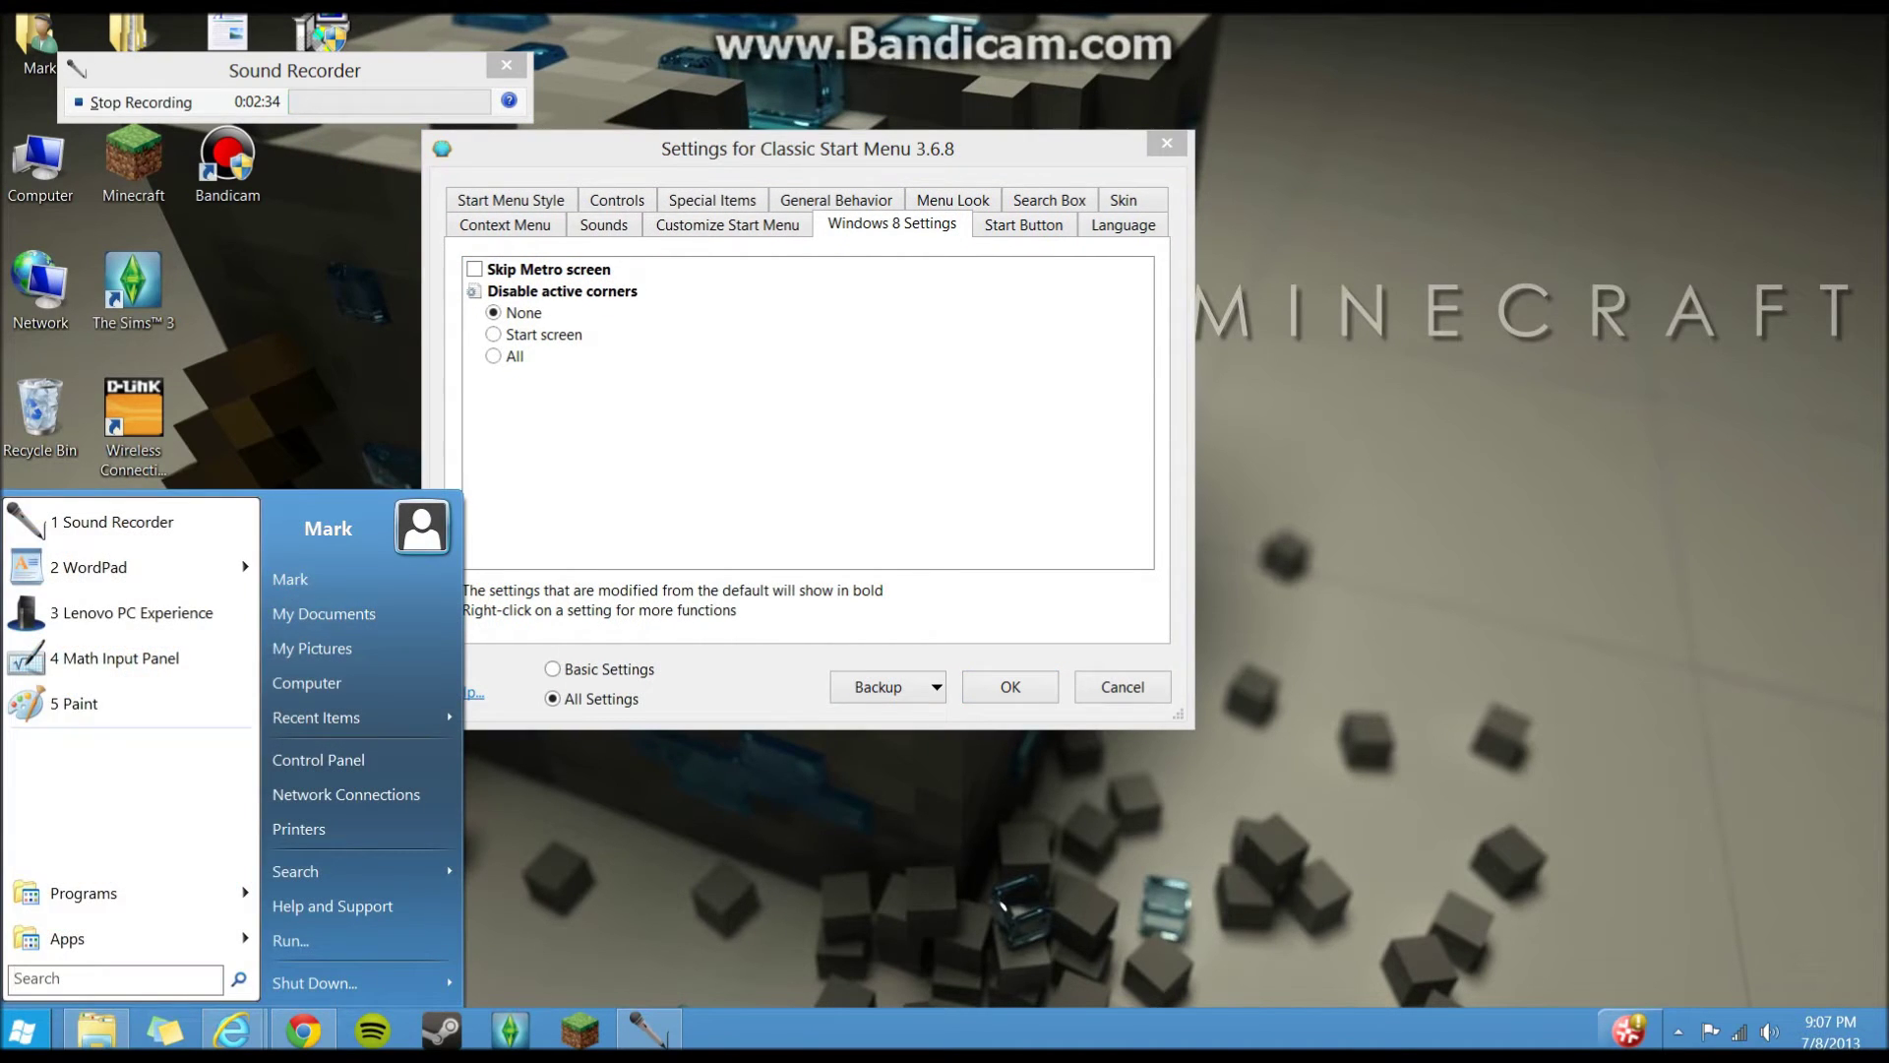
pyautogui.moveTo(128, 893)
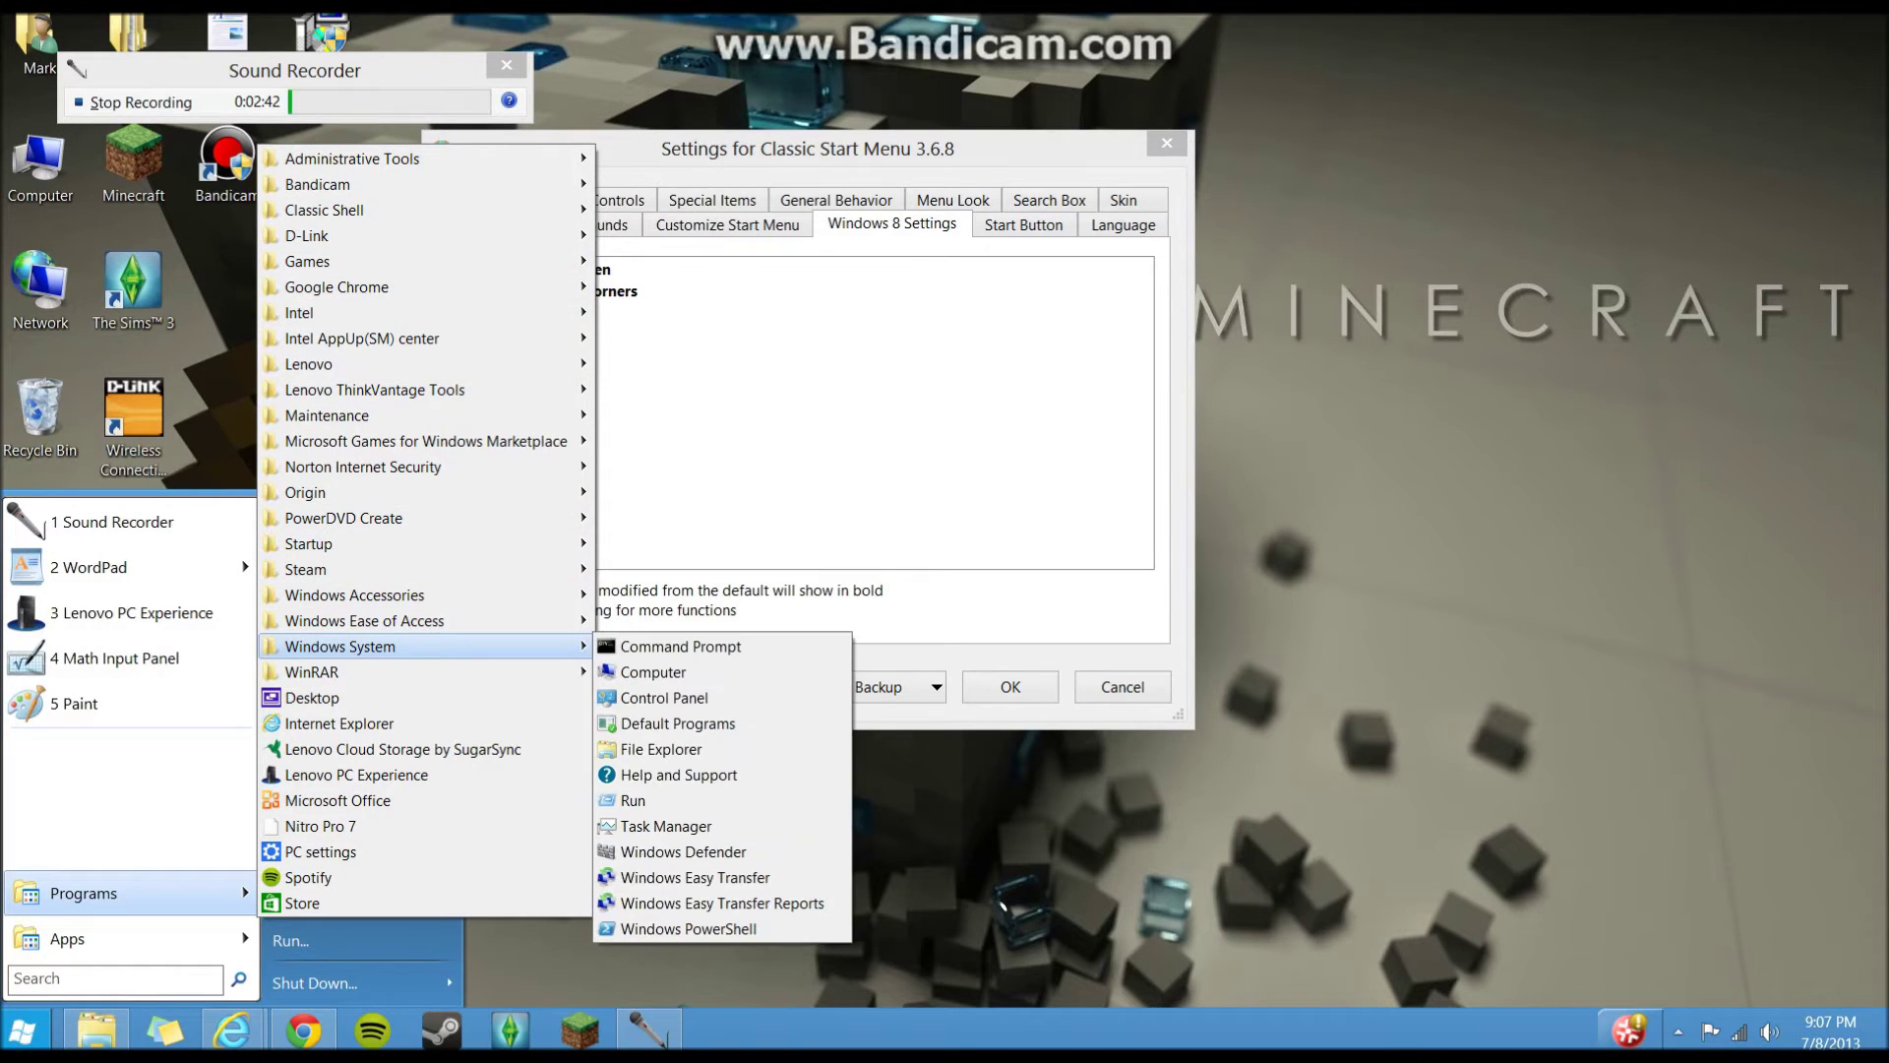
pyautogui.moveTo(423, 595)
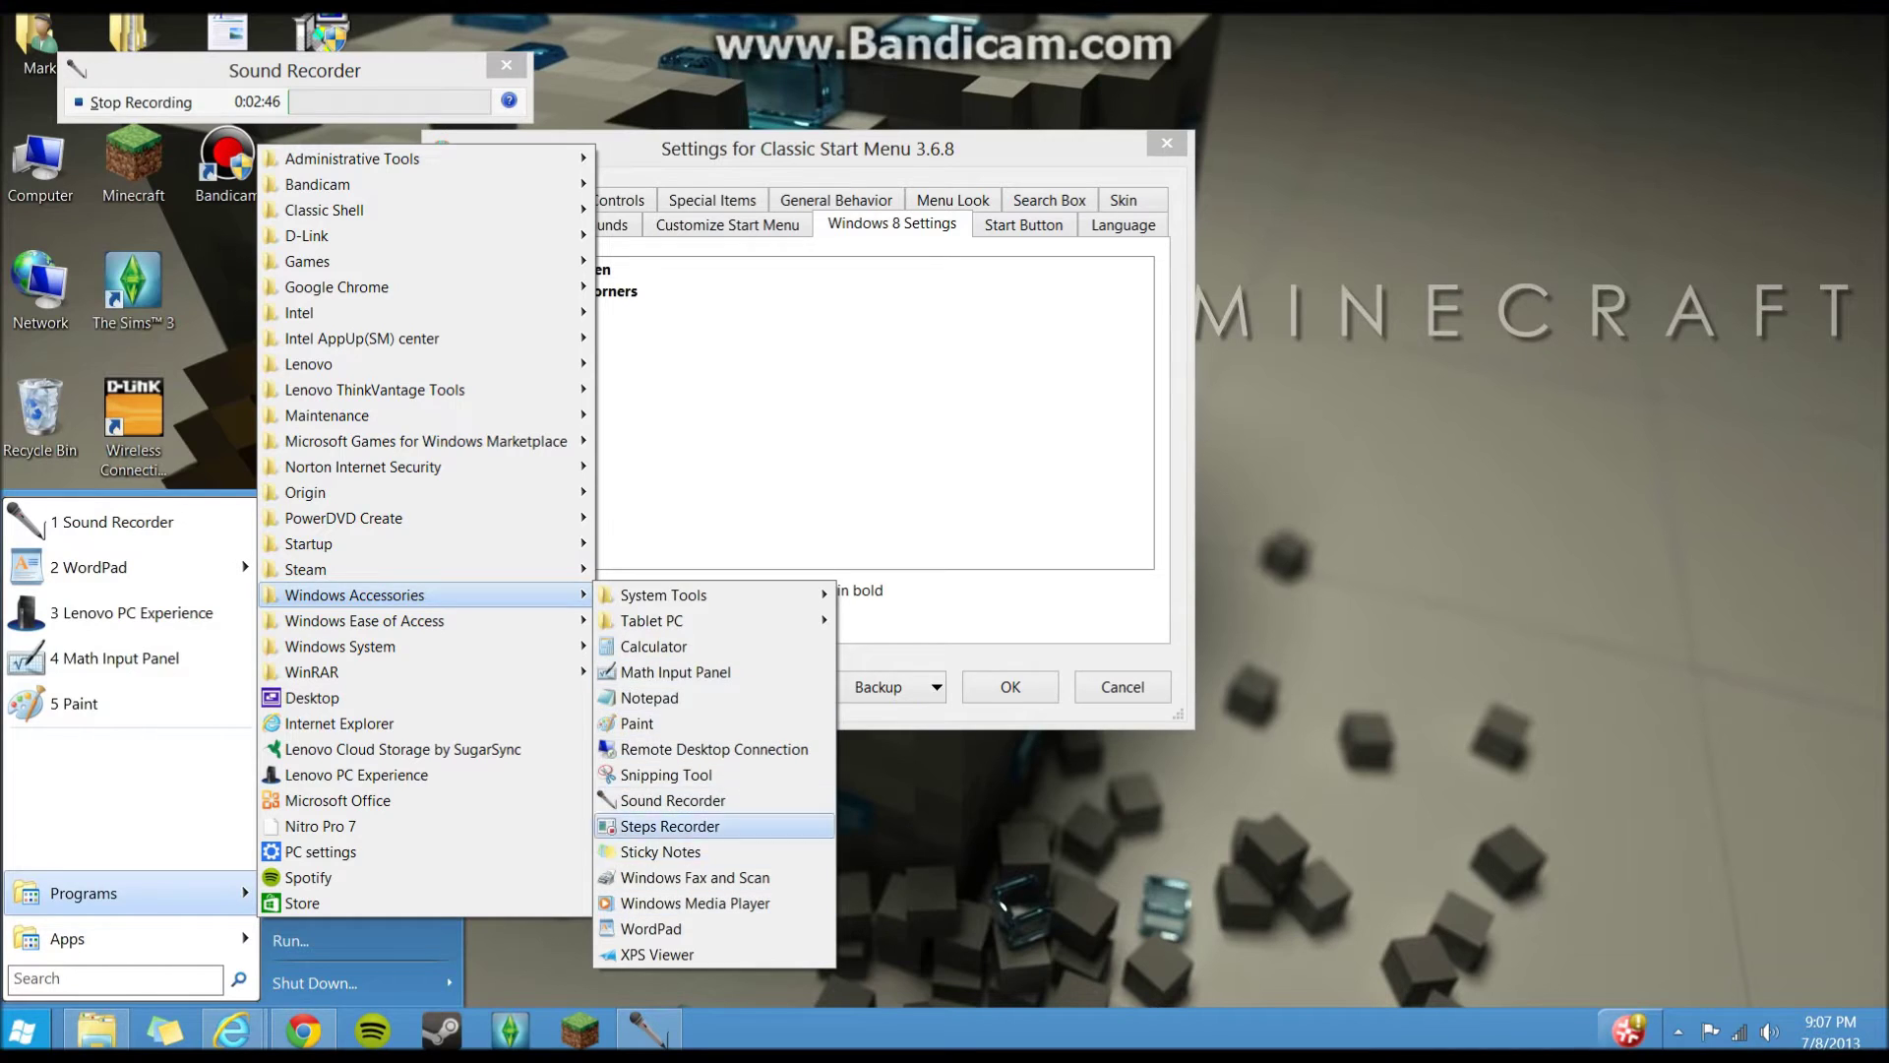
pyautogui.click(935, 817)
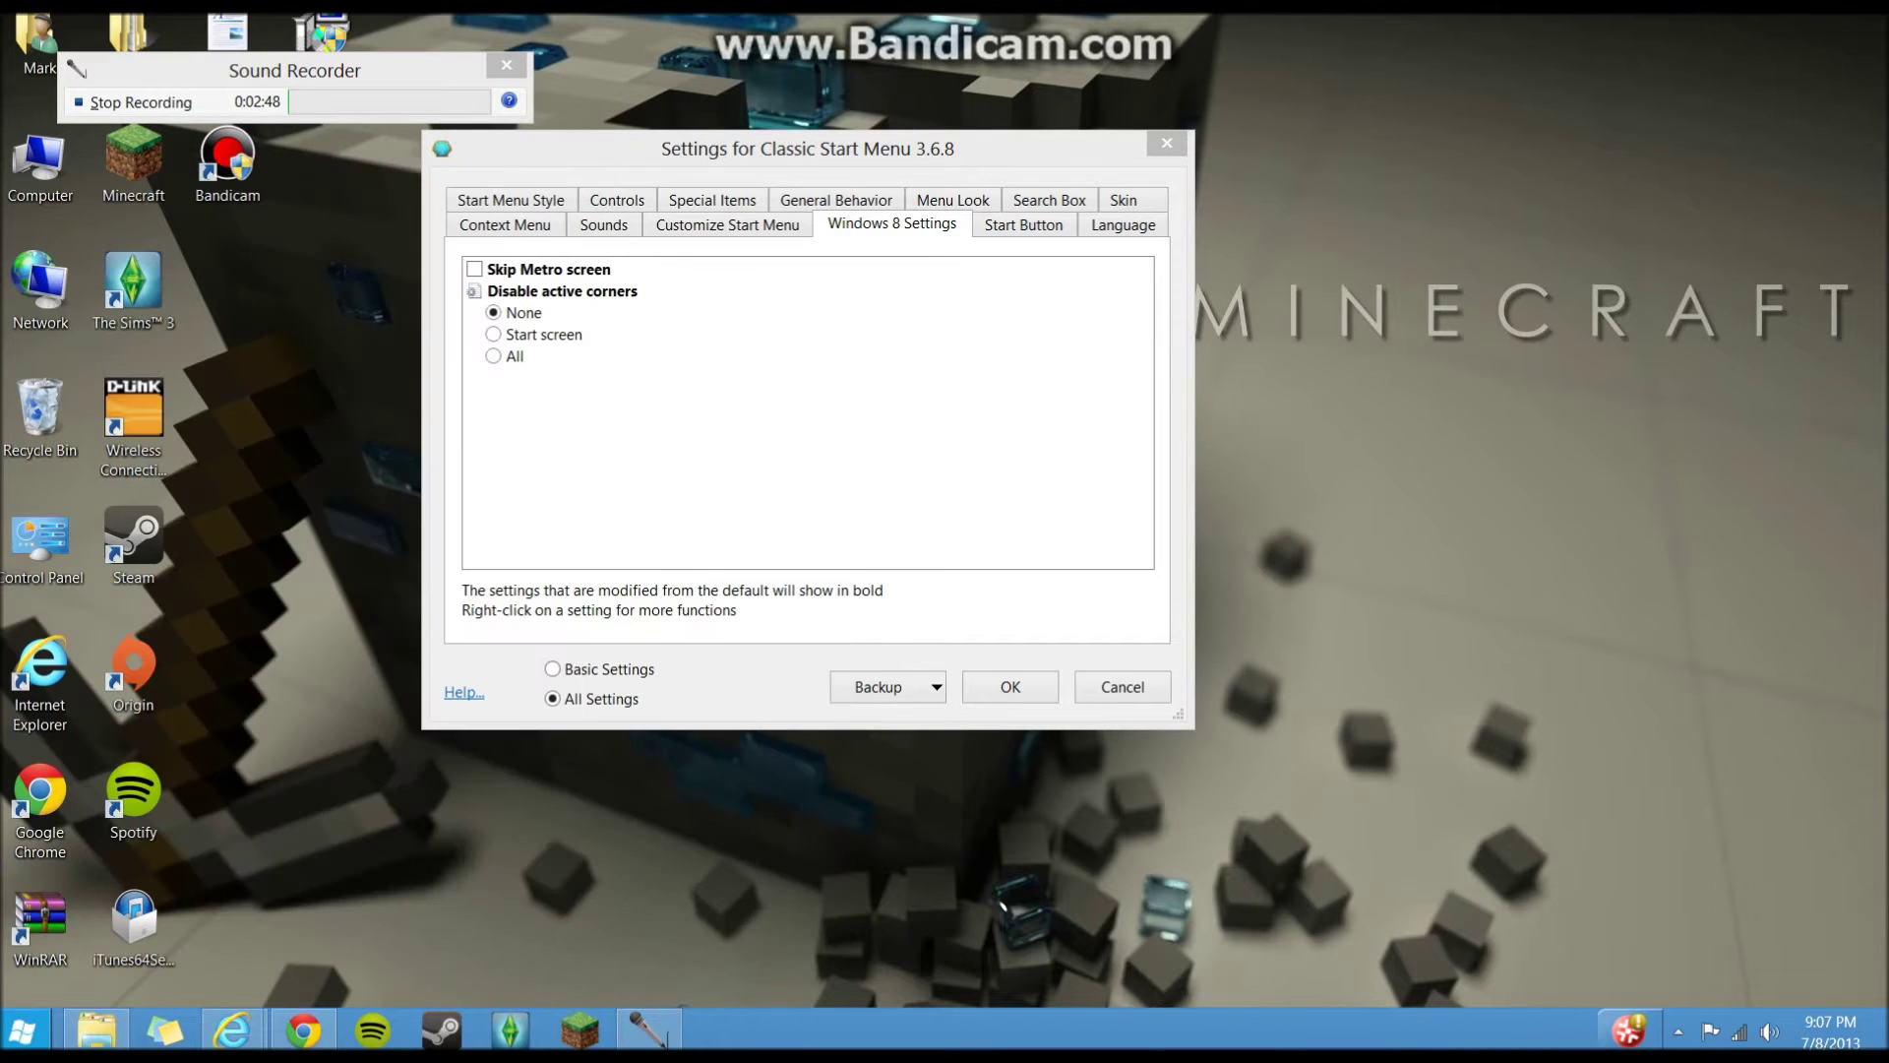
# Highlight the Skip Metro screen option, and open and close the classic start menu
pyautogui.click(549, 269)
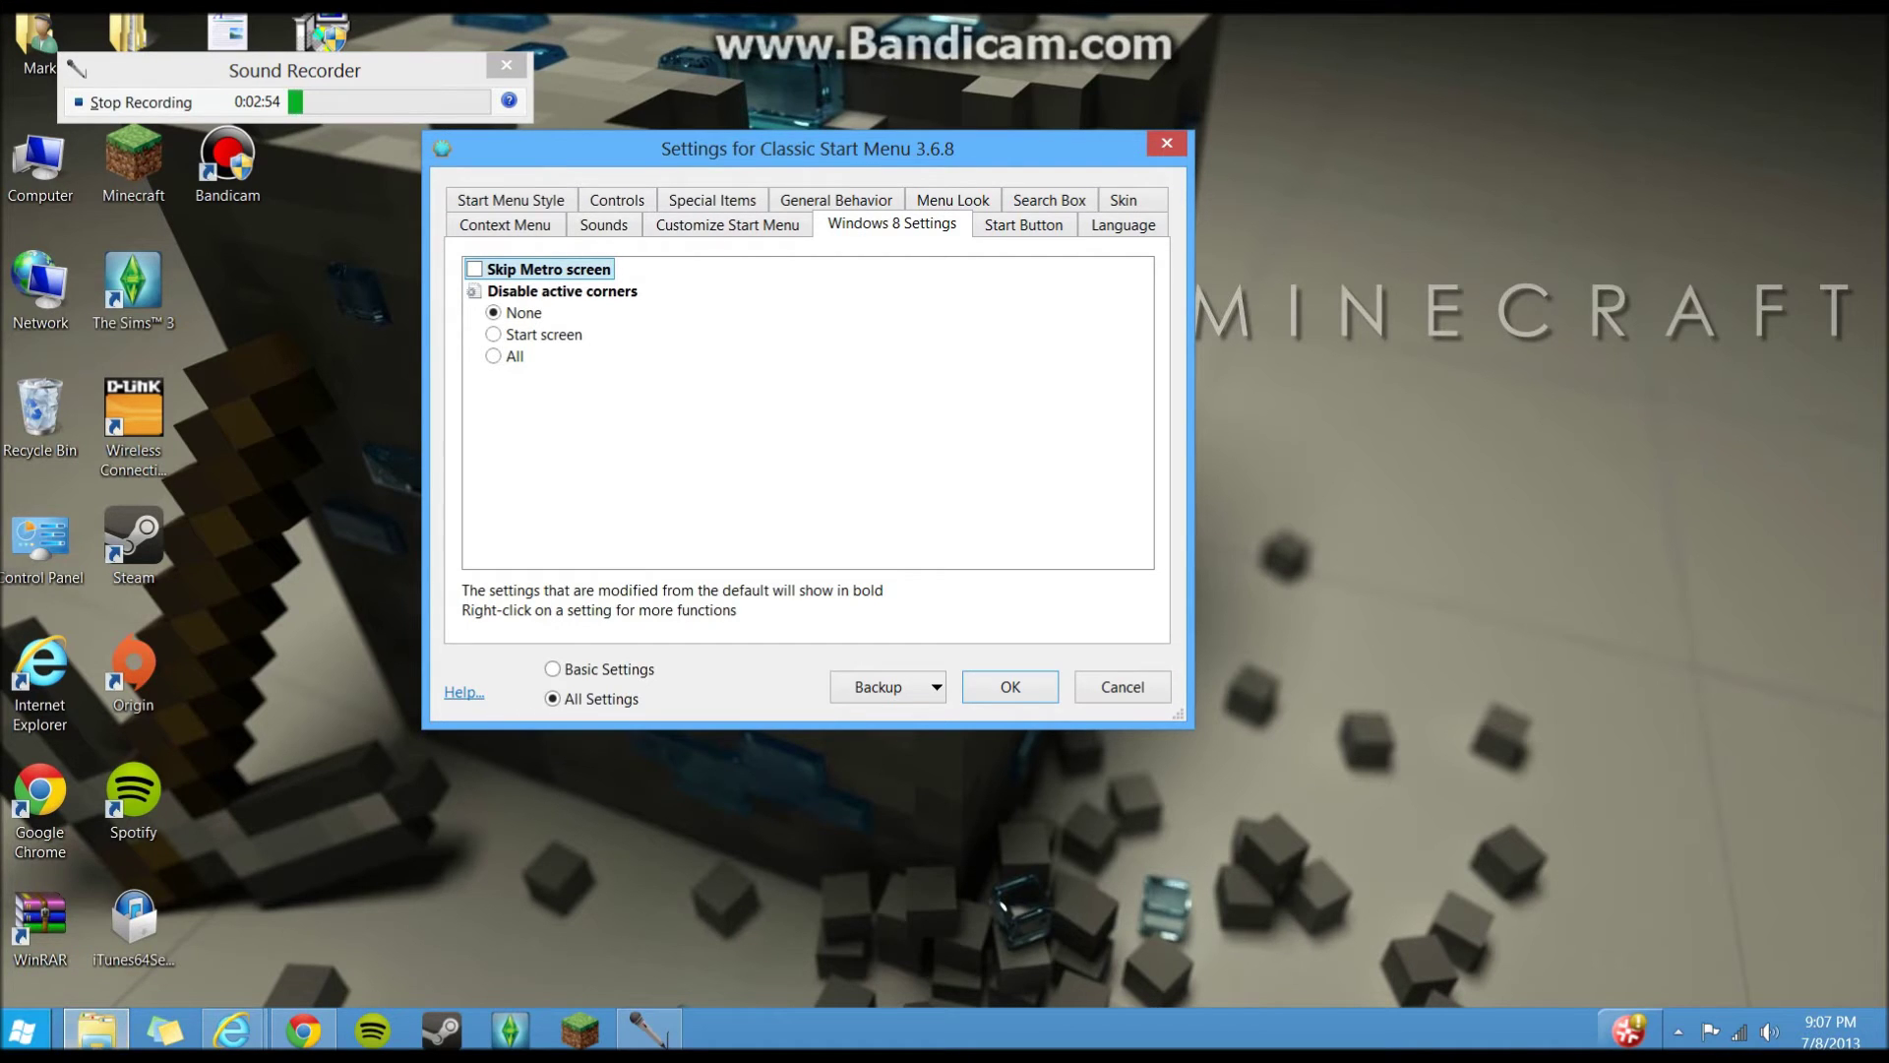
pyautogui.click(22, 1031)
pyautogui.click(21, 1031)
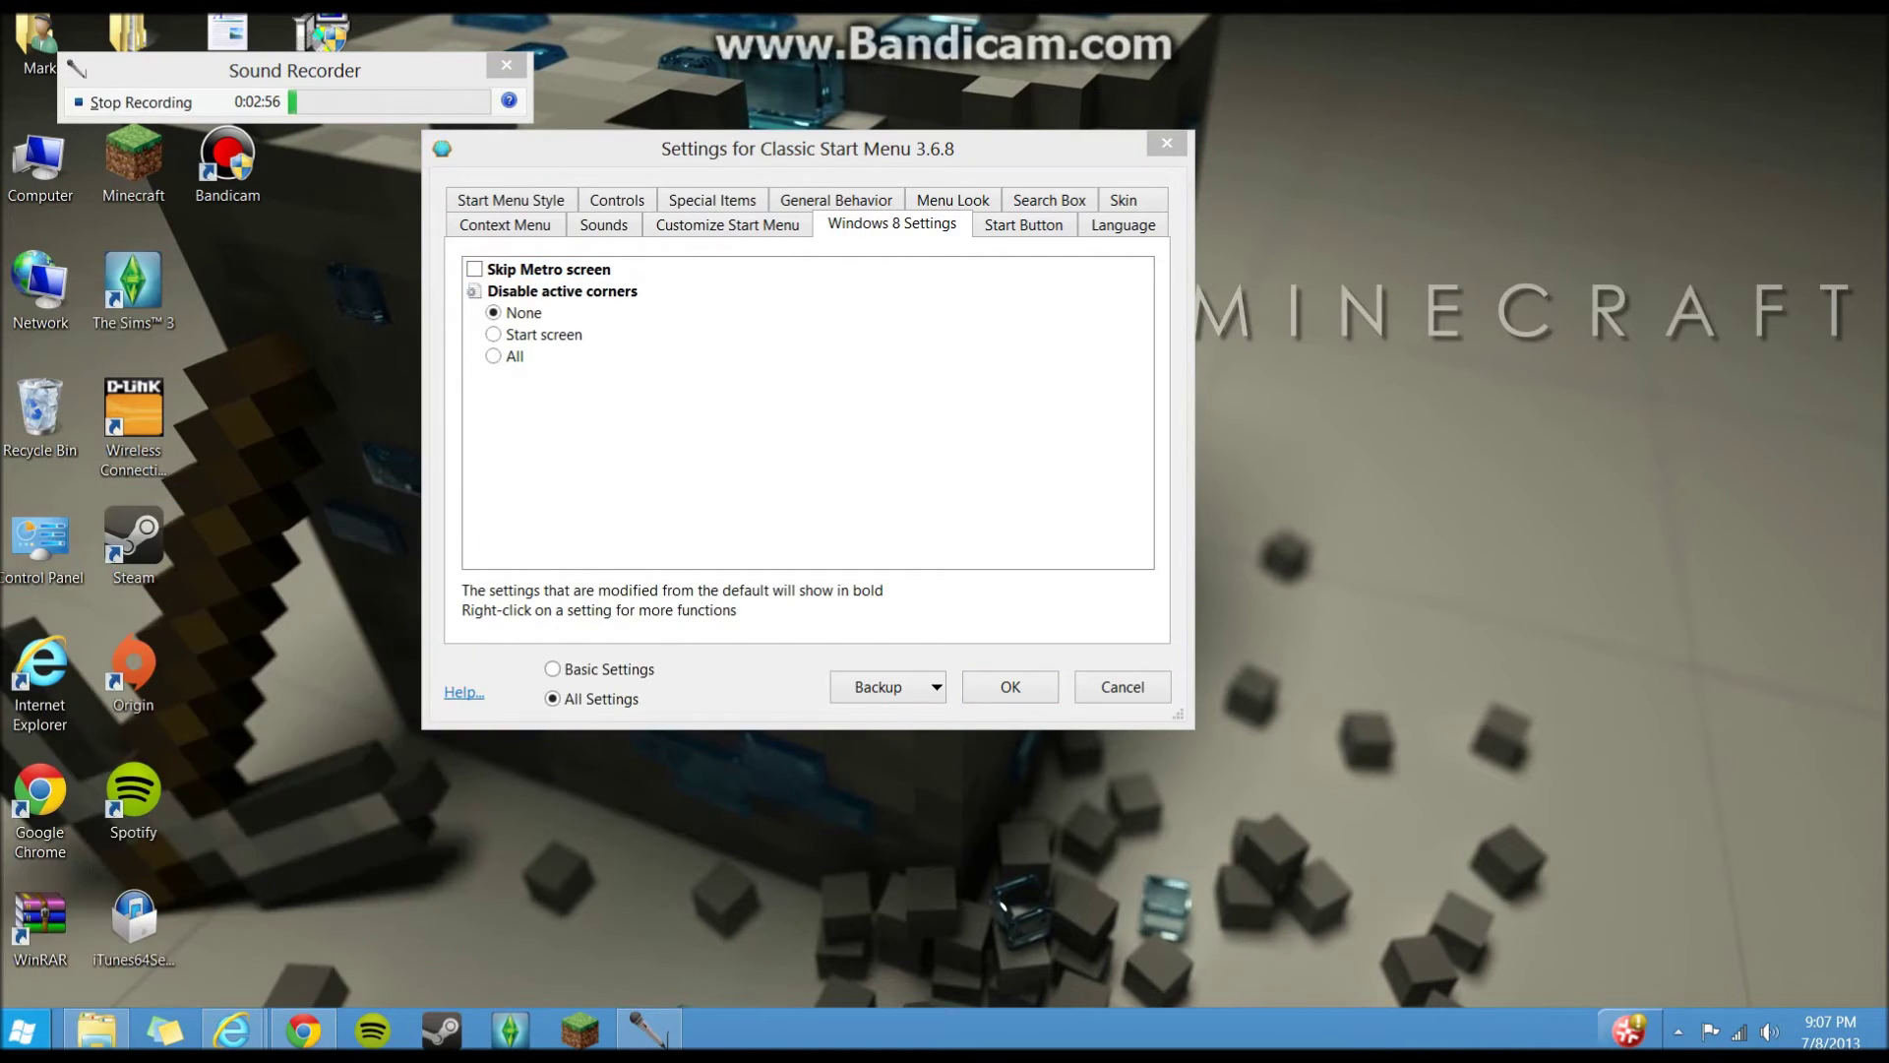
# Review the Start Button settings for the button's look, image and size, and check the button on the taskbar
pyautogui.click(1023, 224)
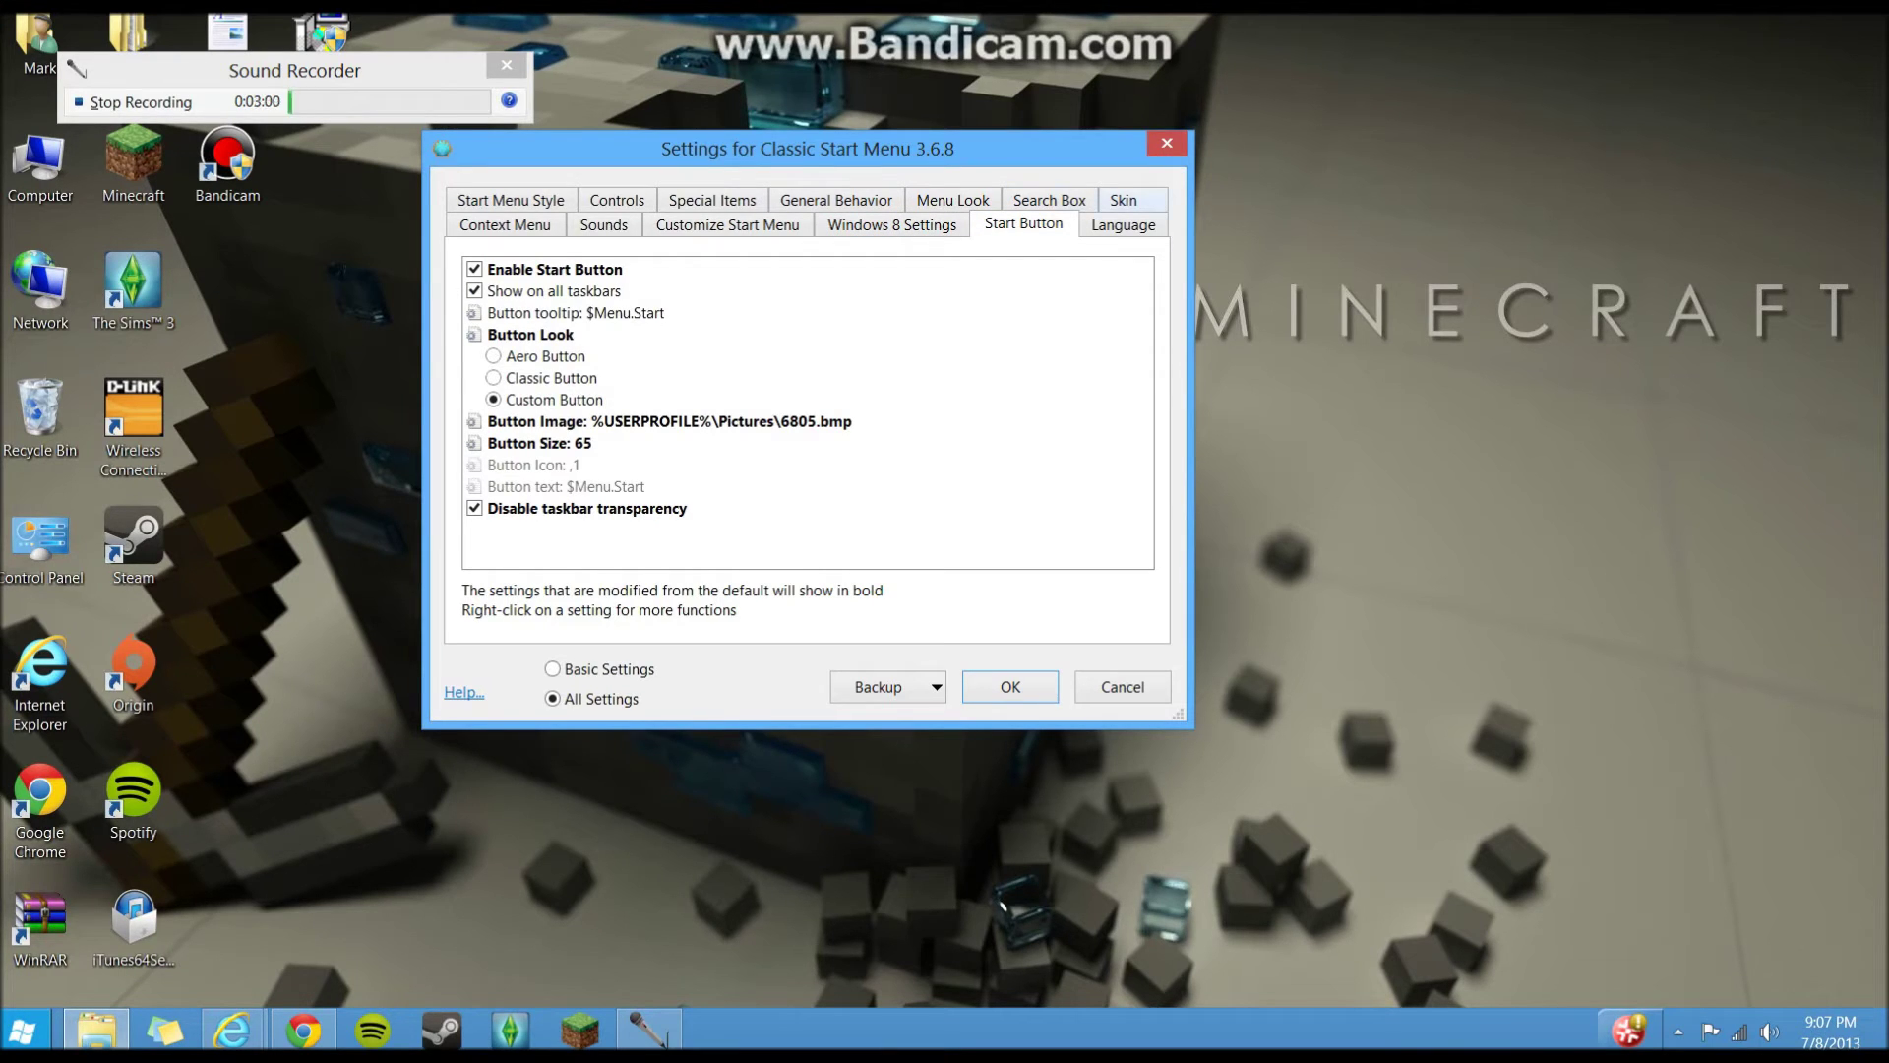
pyautogui.click(1050, 200)
pyautogui.click(1023, 201)
pyautogui.click(22, 1030)
pyautogui.click(21, 1031)
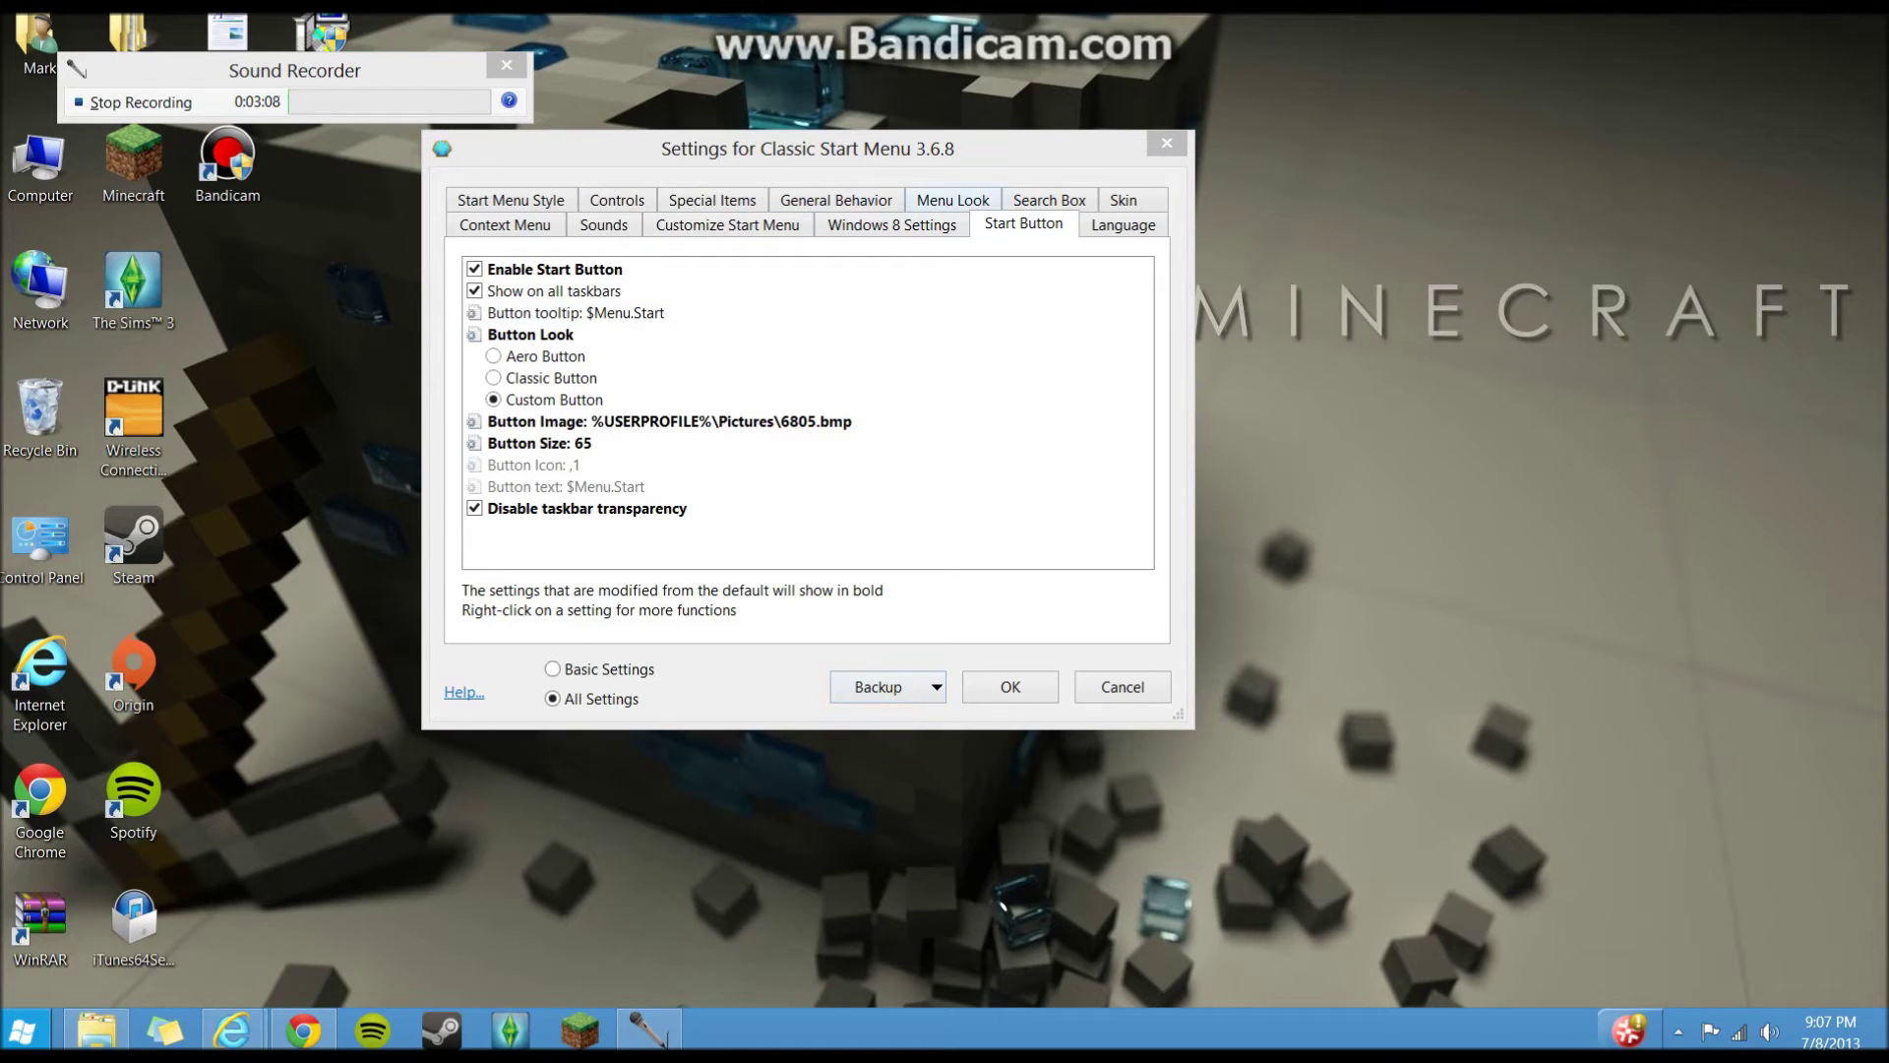
# Switch the settings window to Basic Settings to show the start menu styles, and briefly toggle the start menu
pyautogui.click(599, 669)
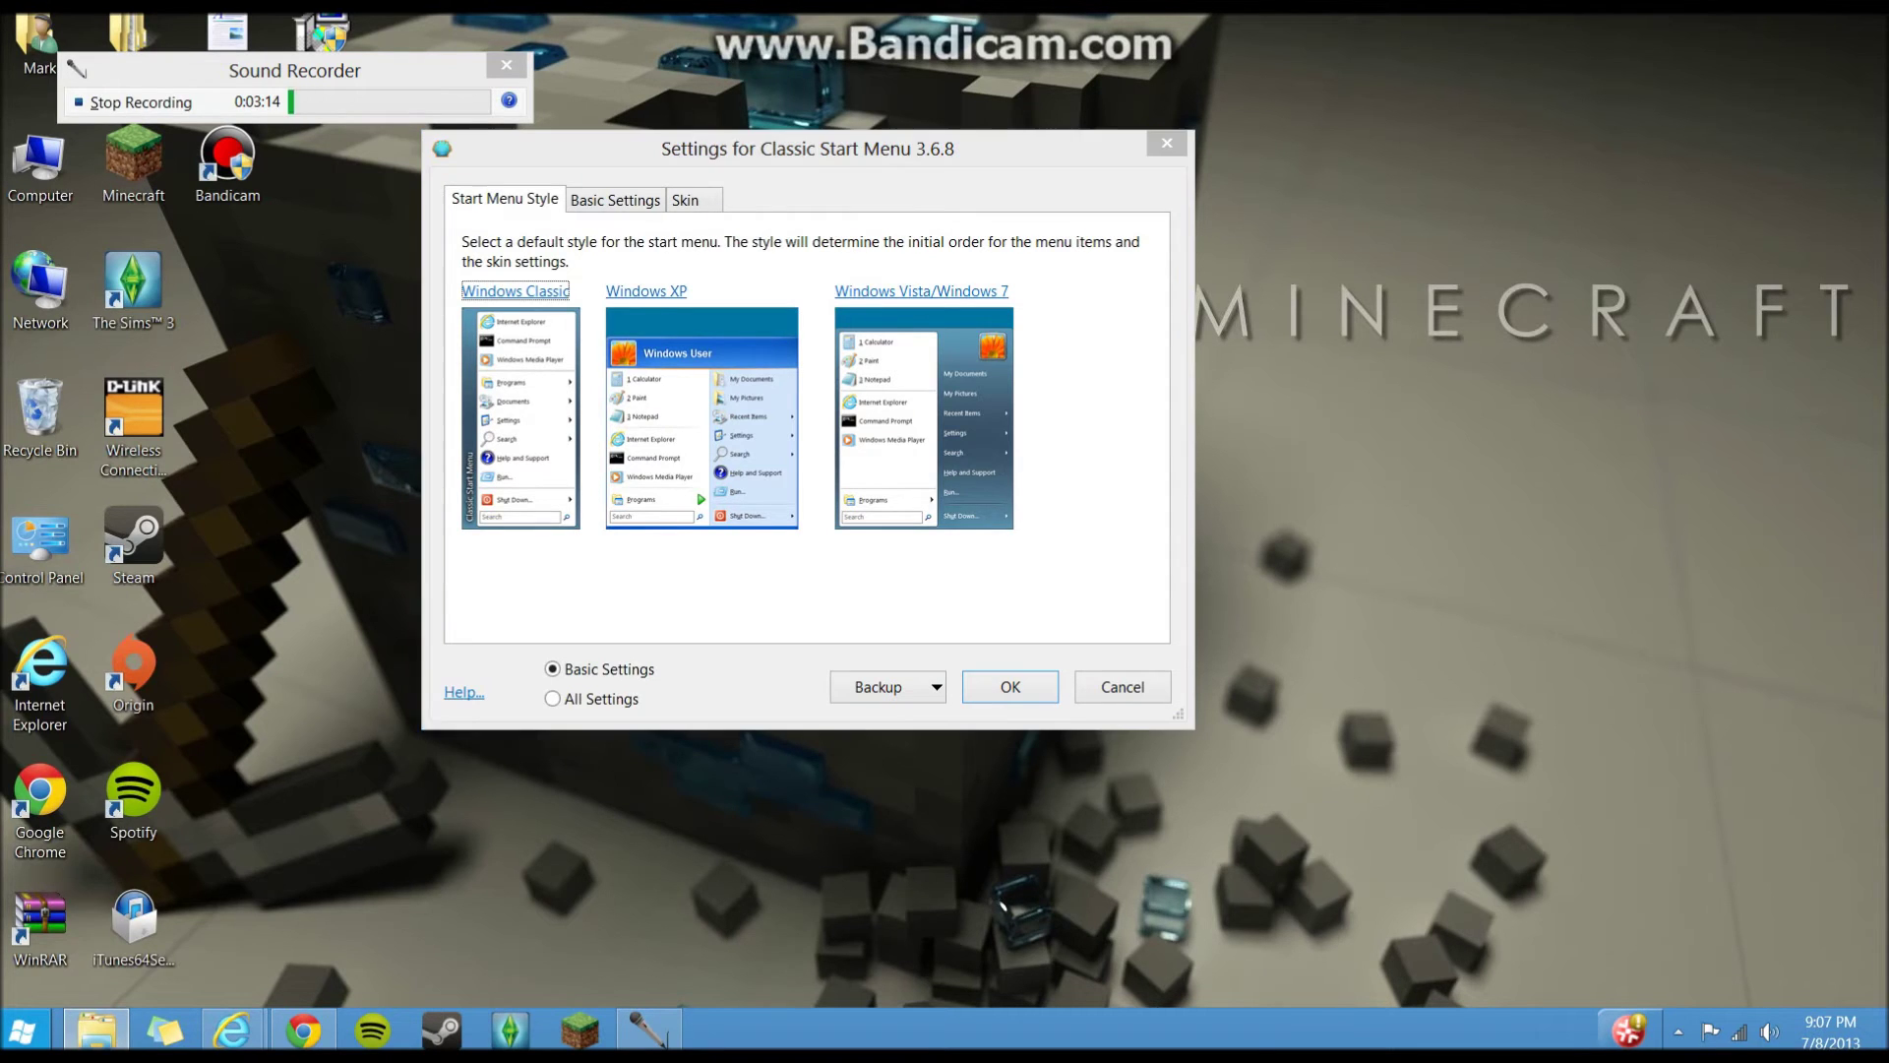
pyautogui.press('super')
pyautogui.press('super')
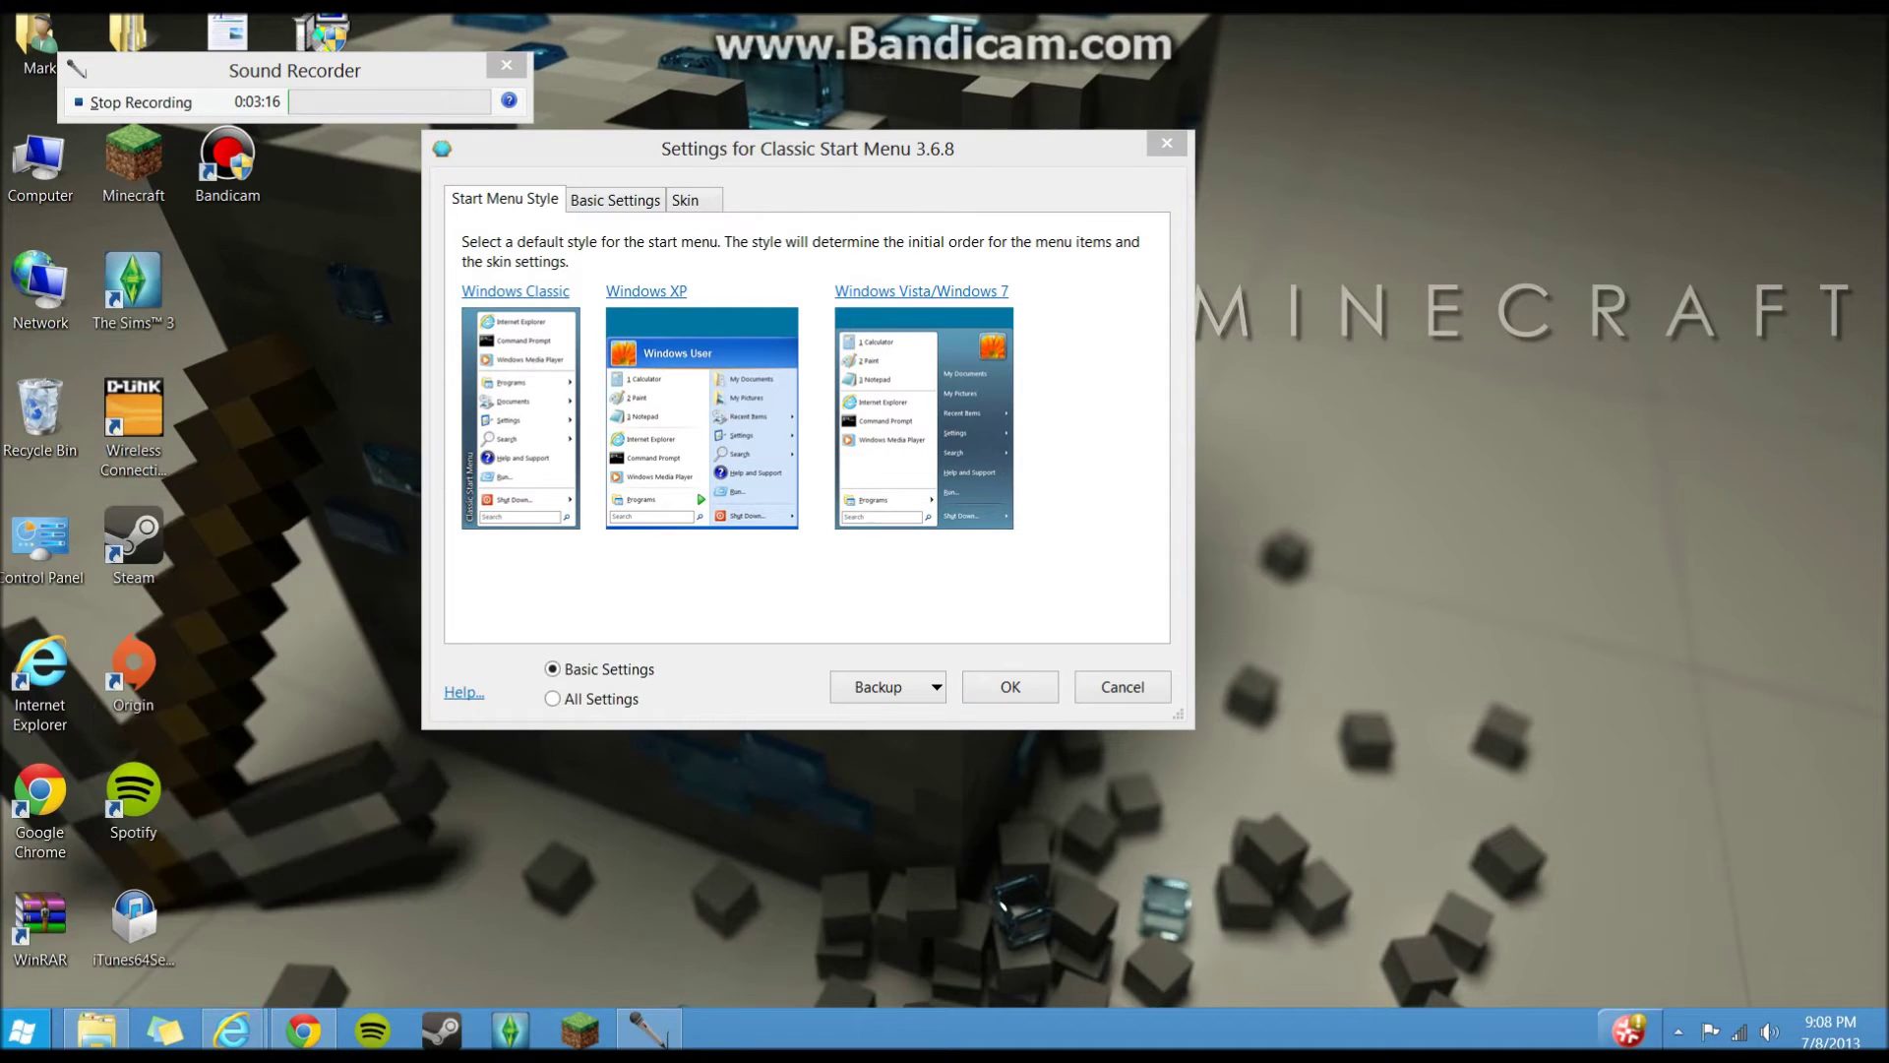
# Review the available start menu skins and choose Windows Basic
pyautogui.click(686, 200)
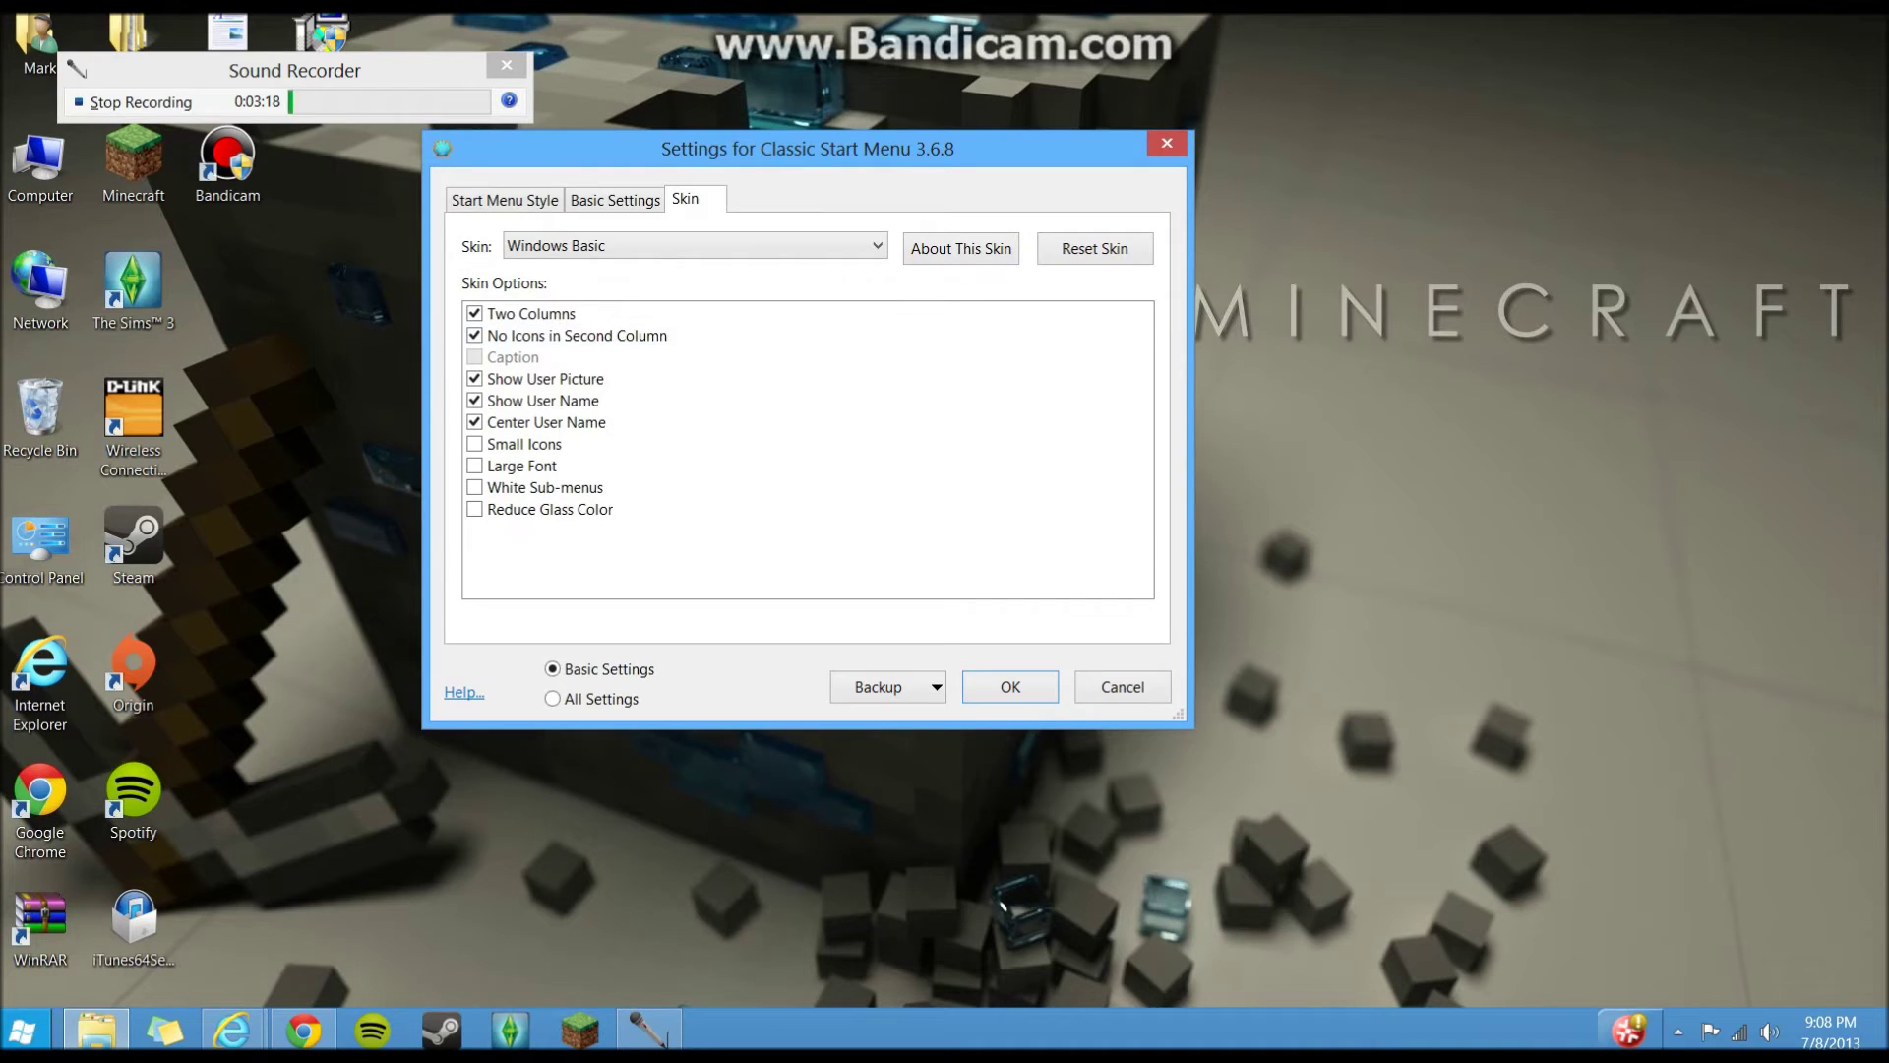
pyautogui.click(694, 246)
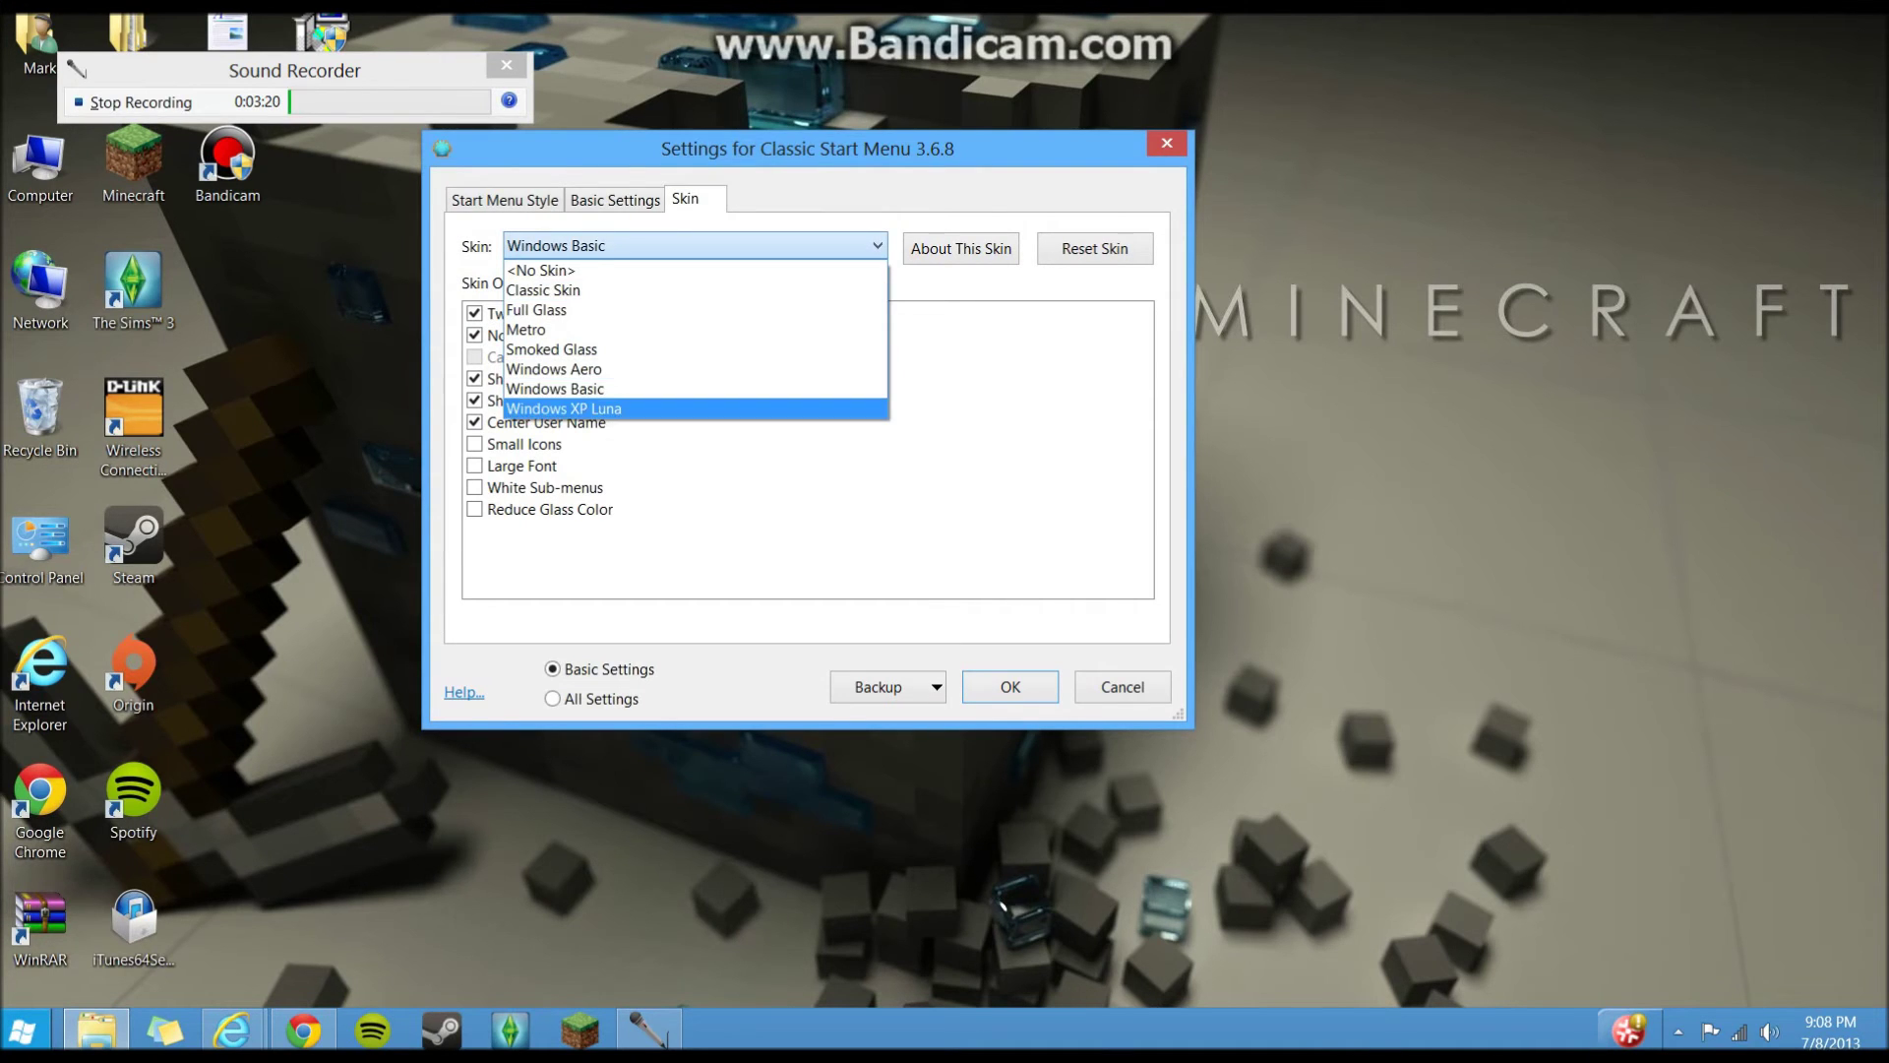
pyautogui.click(669, 389)
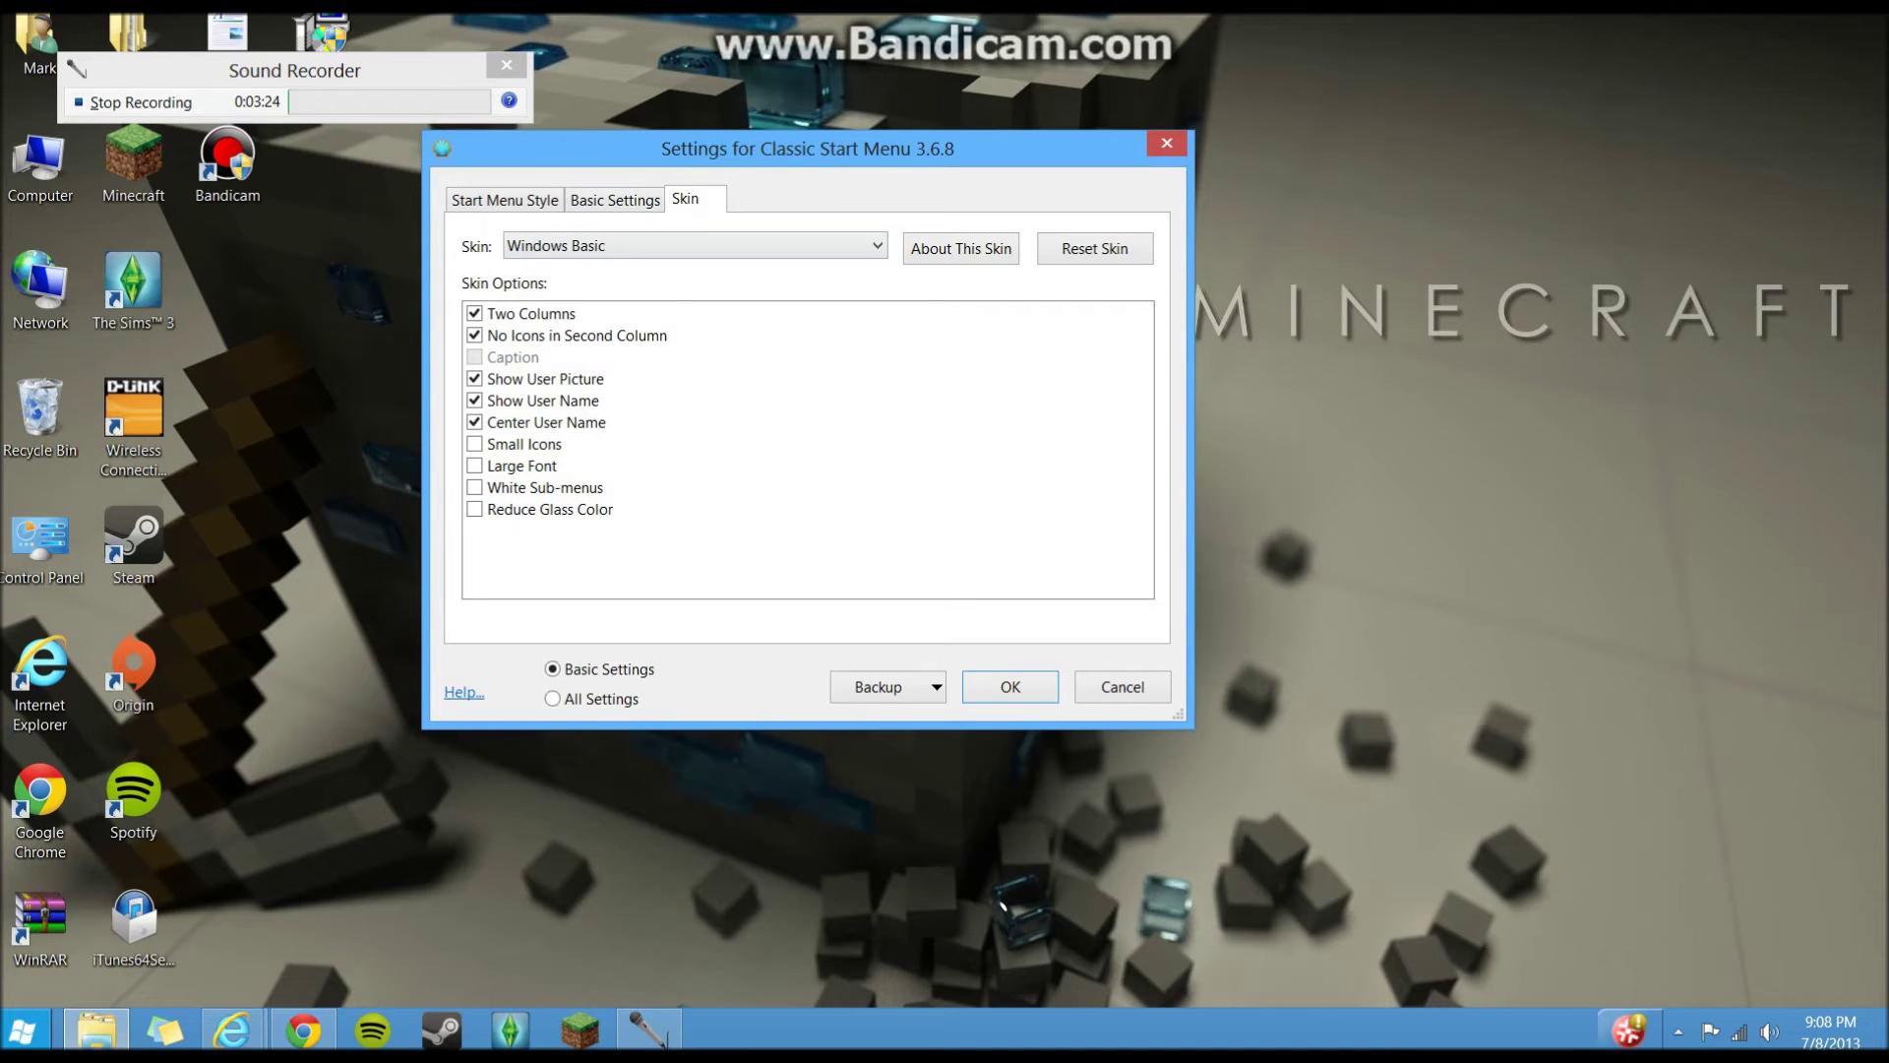
# Examine the basic settings for what Left Click, Shift+Click and the Windows Key open
pyautogui.click(615, 200)
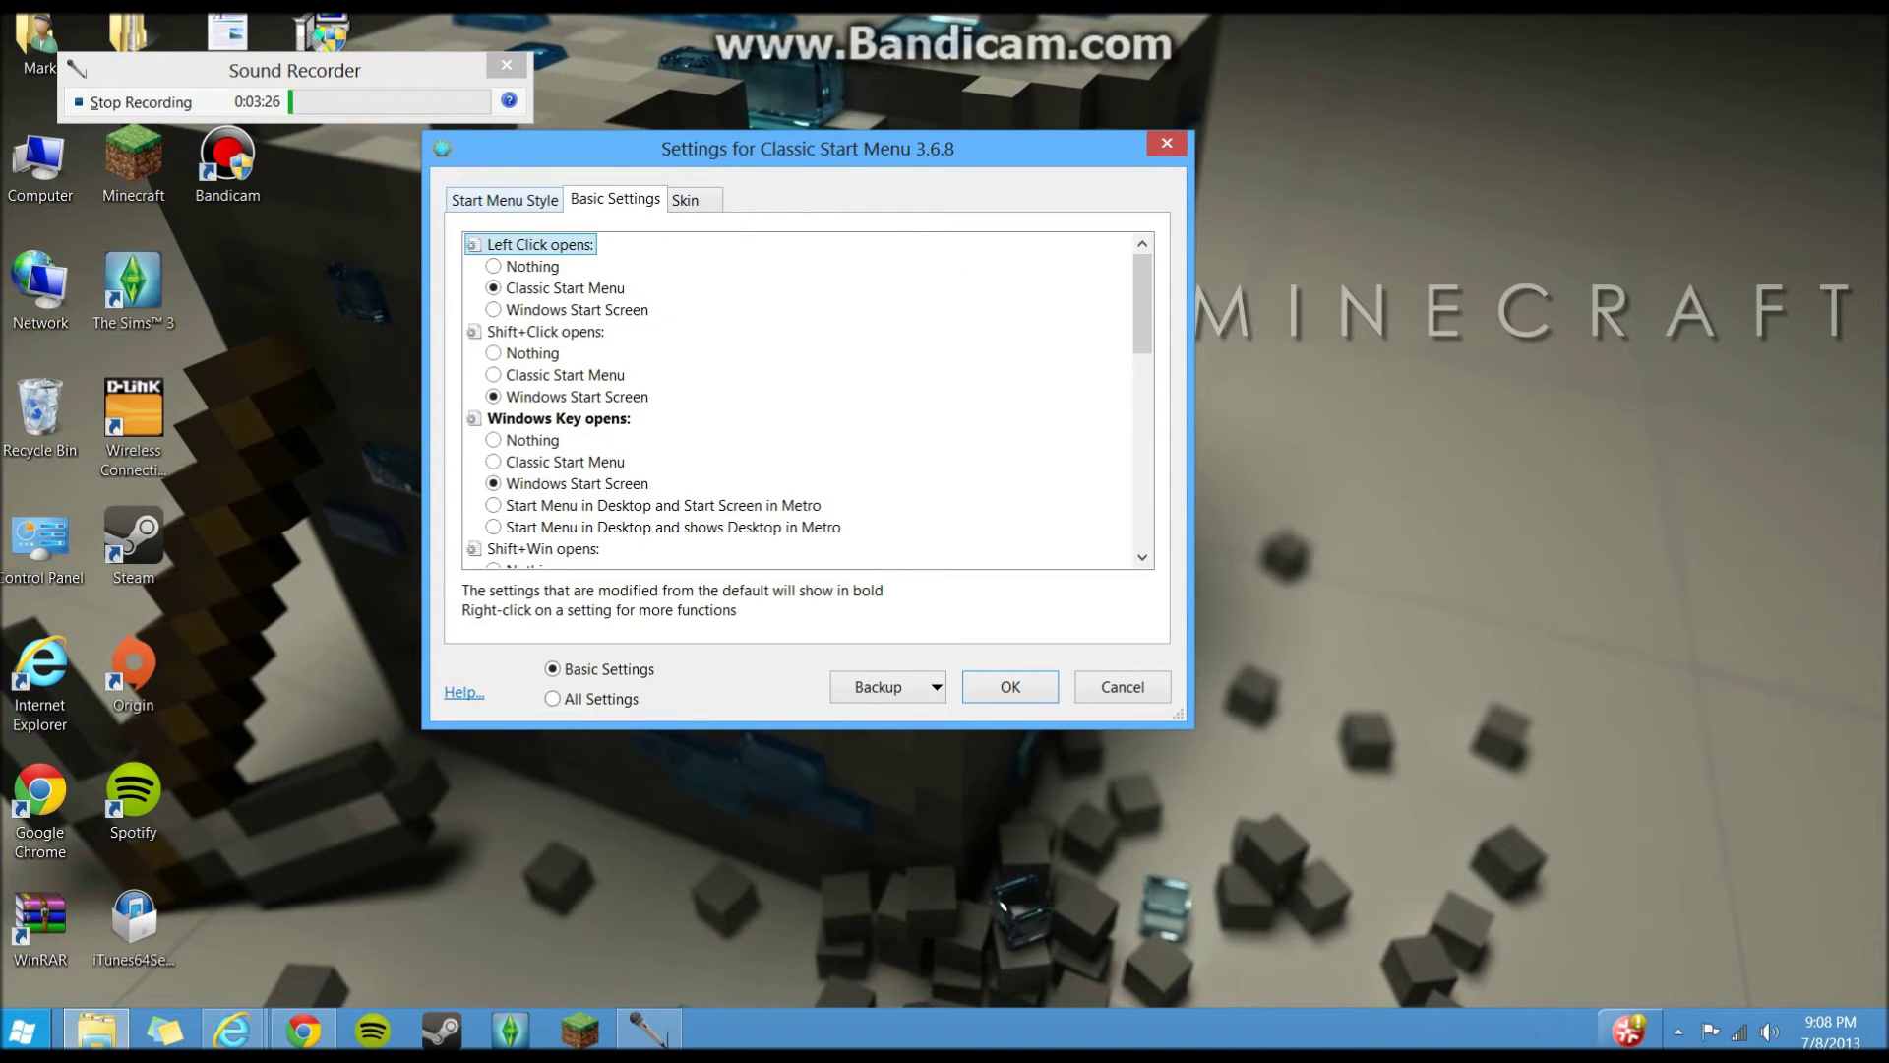
pyautogui.hotkey('ctrl', 'shift', 'Tab')
pyautogui.hotkey('ctrl', 'Tab')
pyautogui.press('Down')
pyautogui.press('Down')
pyautogui.press('Down')
pyautogui.press('Down')
pyautogui.press('Down')
pyautogui.press('Down')
pyautogui.press('Down')
pyautogui.press('Up')
pyautogui.press('Down')
pyautogui.press('Down')
pyautogui.press('Down')
pyautogui.press('Down')
pyautogui.press('Down')
pyautogui.press('Down')
pyautogui.press('Down')
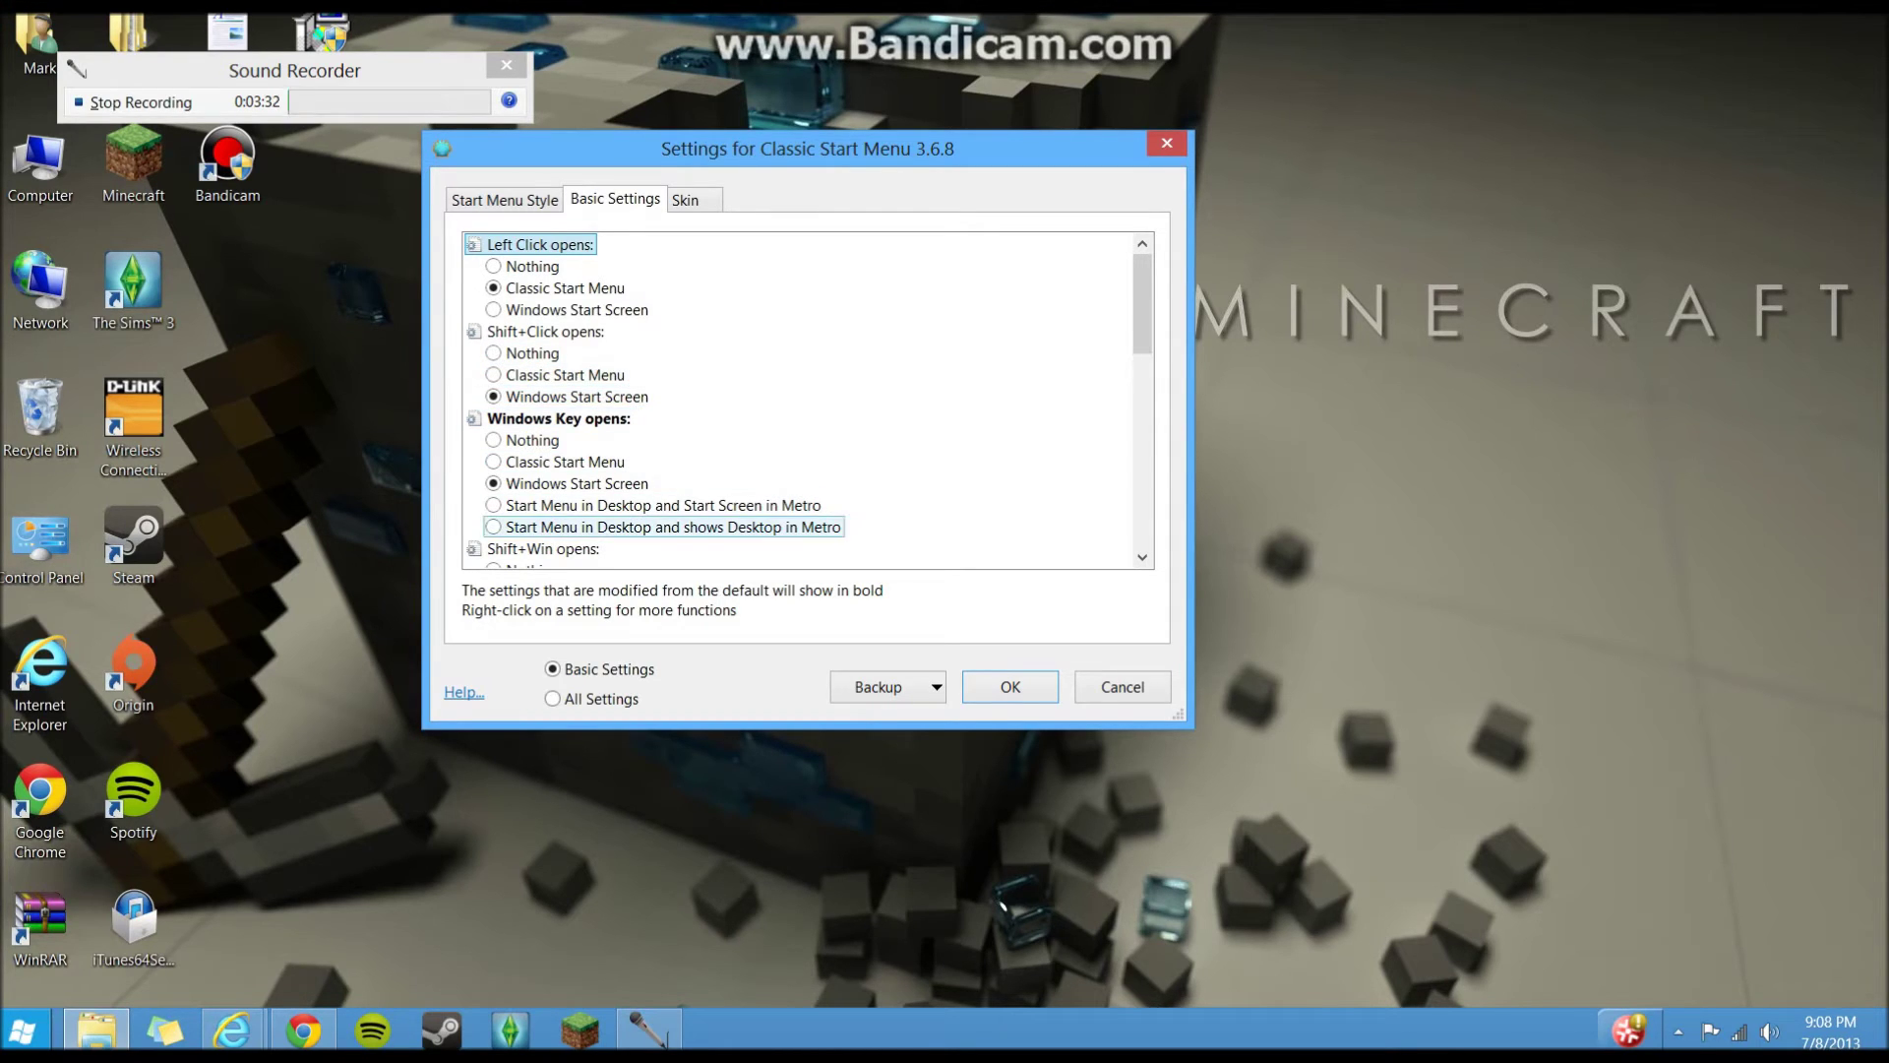
# Switch the settings window to All Settings, show the Start Button options, and briefly toggle the start menu
pyautogui.press('Tab')
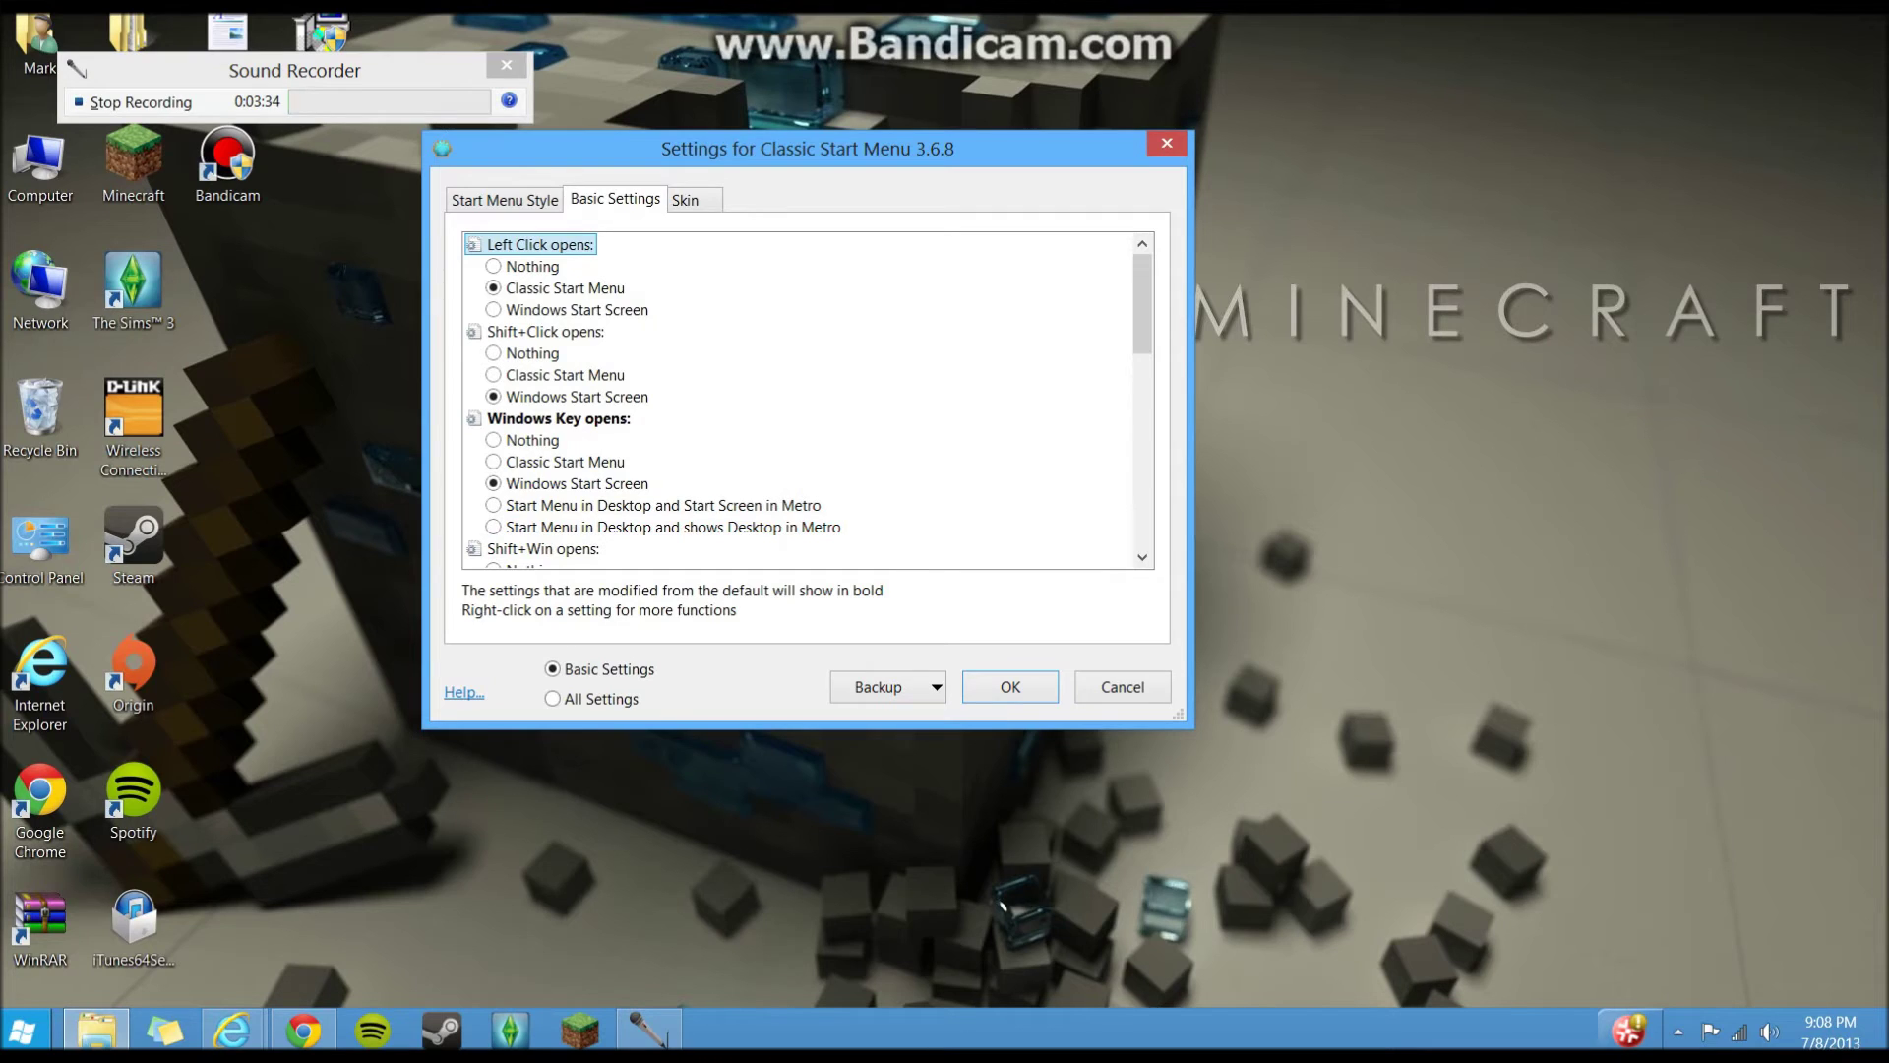
pyautogui.hotkey('ctrl', 'Tab')
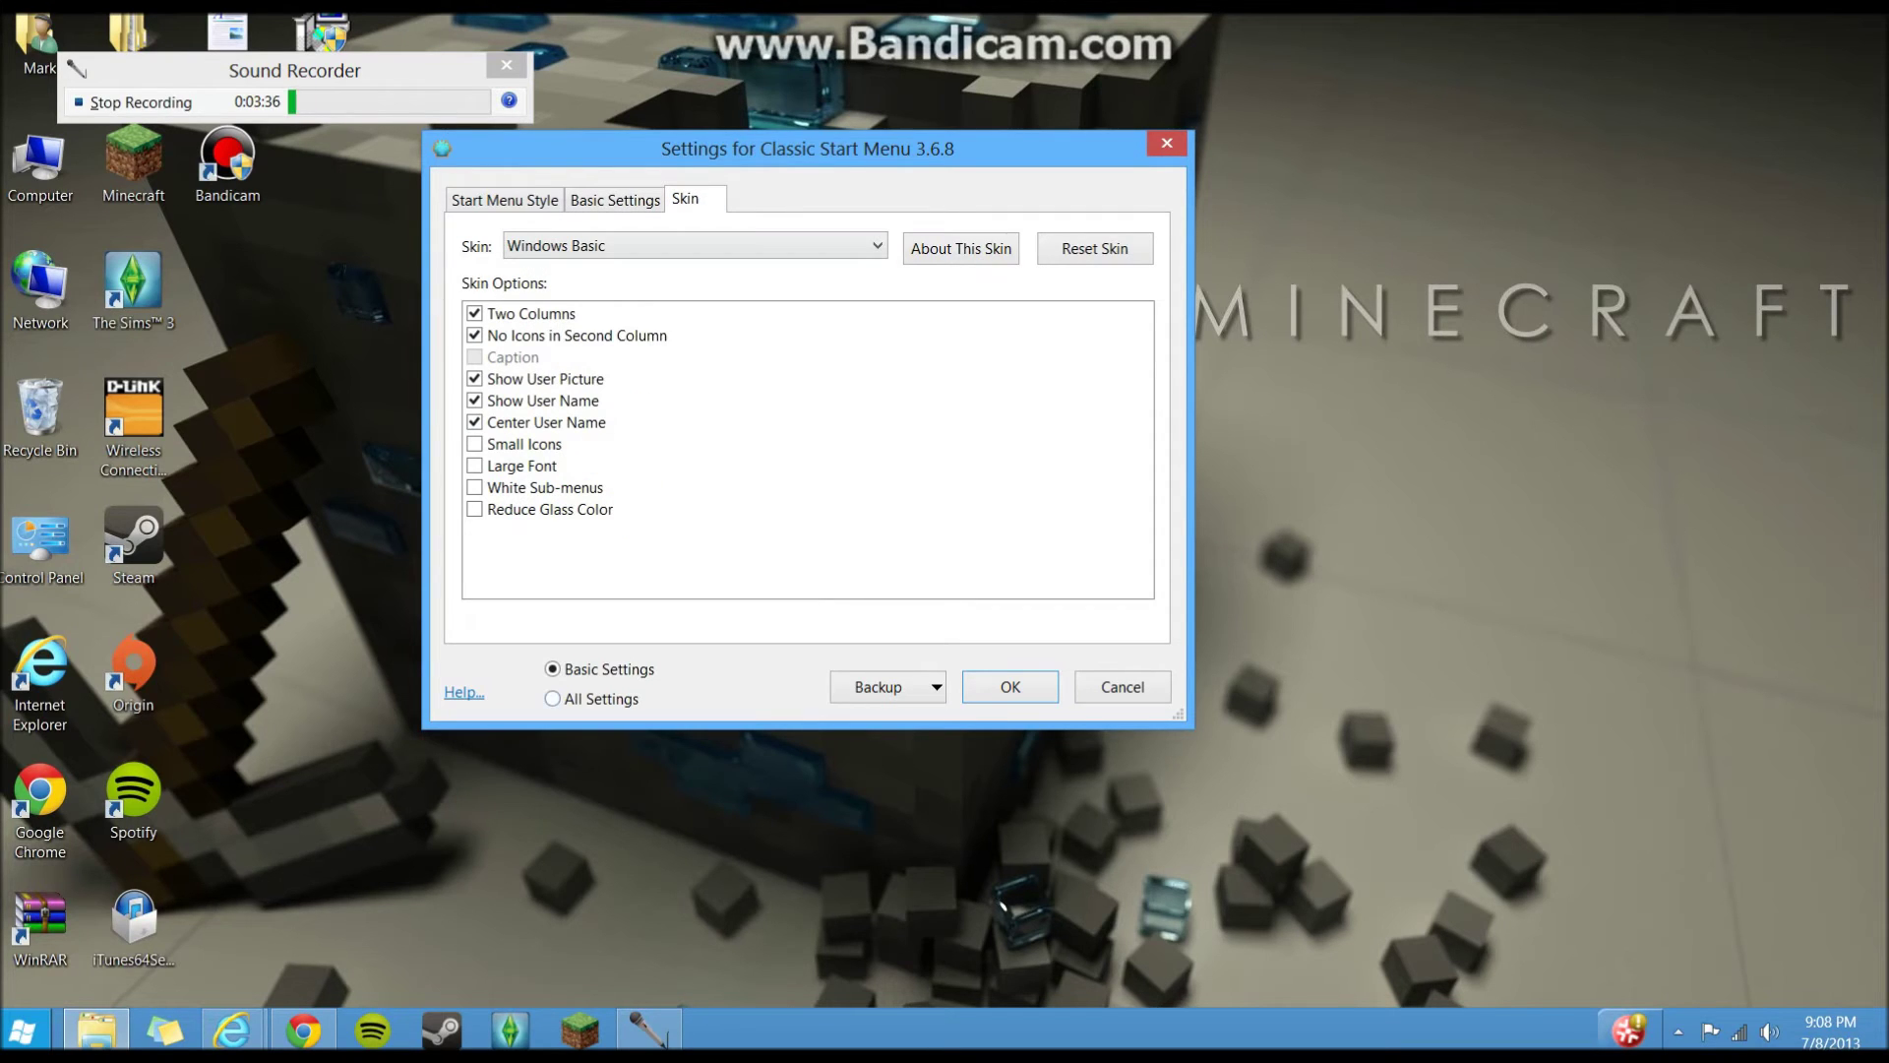
pyautogui.click(580, 698)
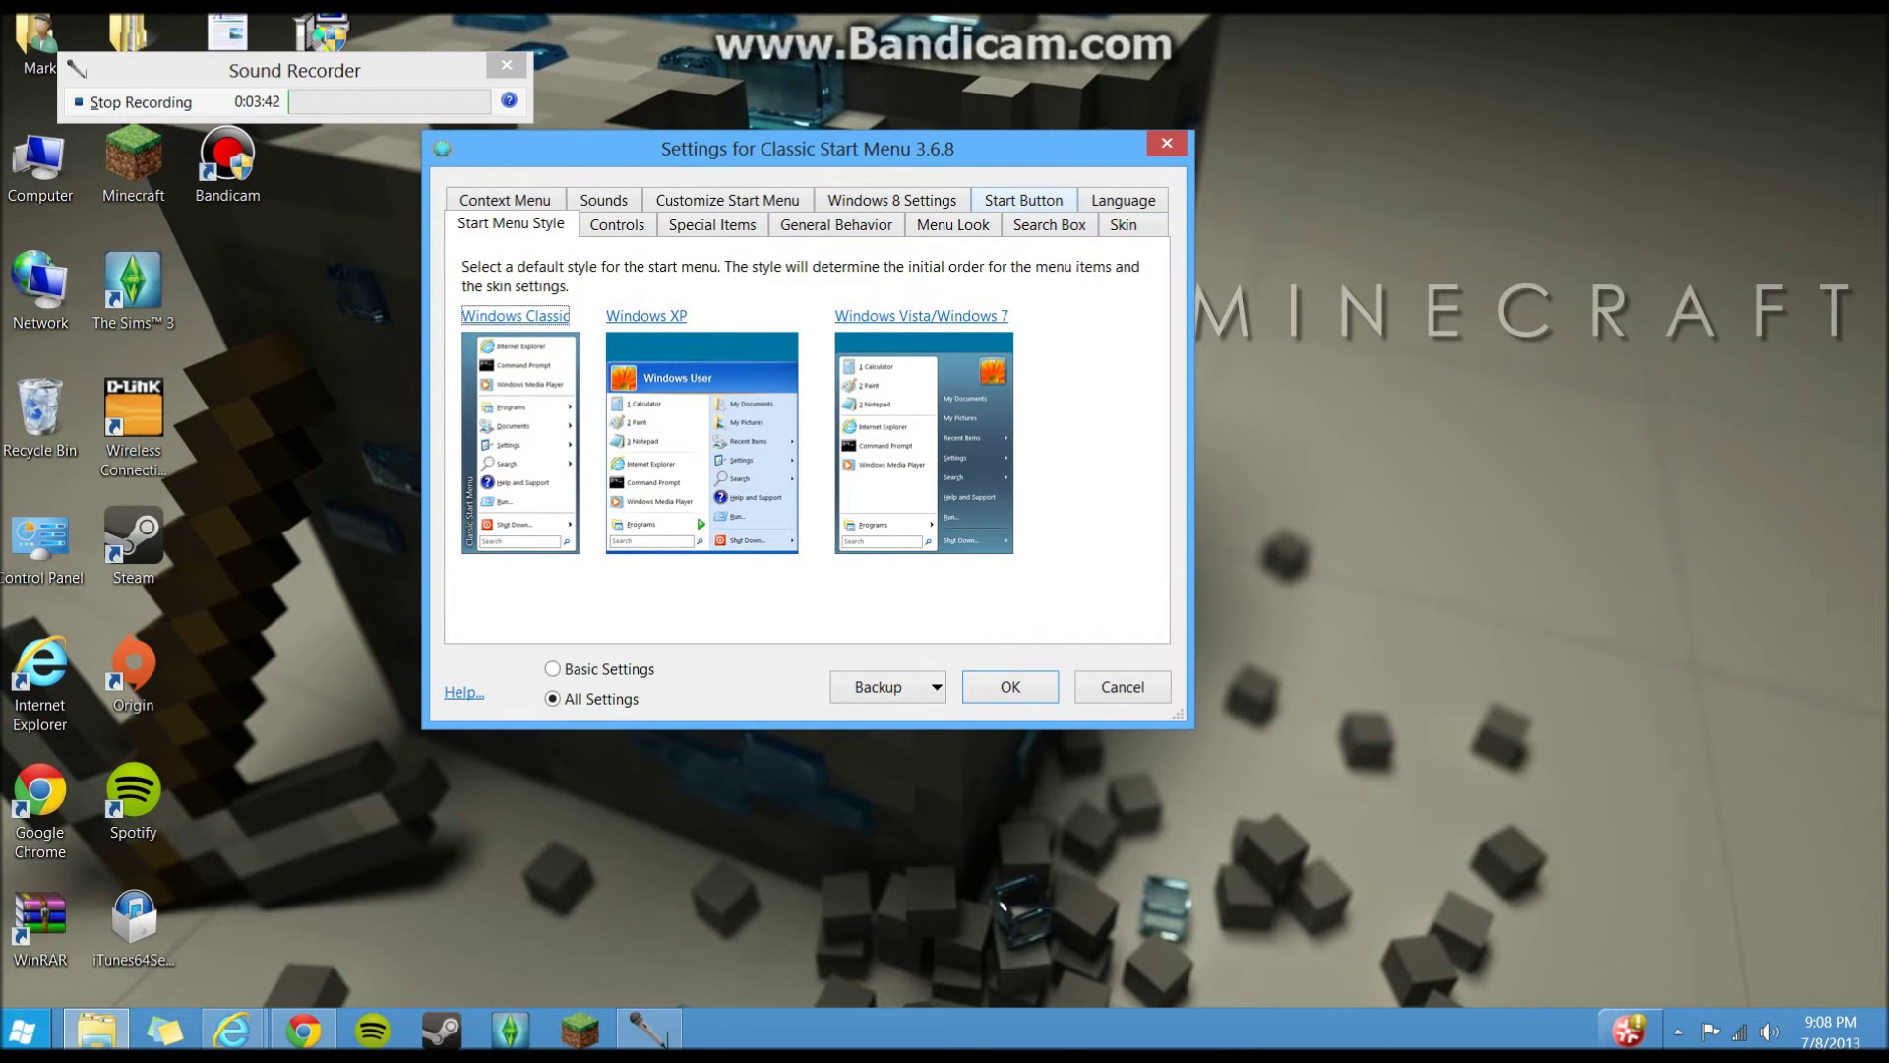
pyautogui.click(1036, 202)
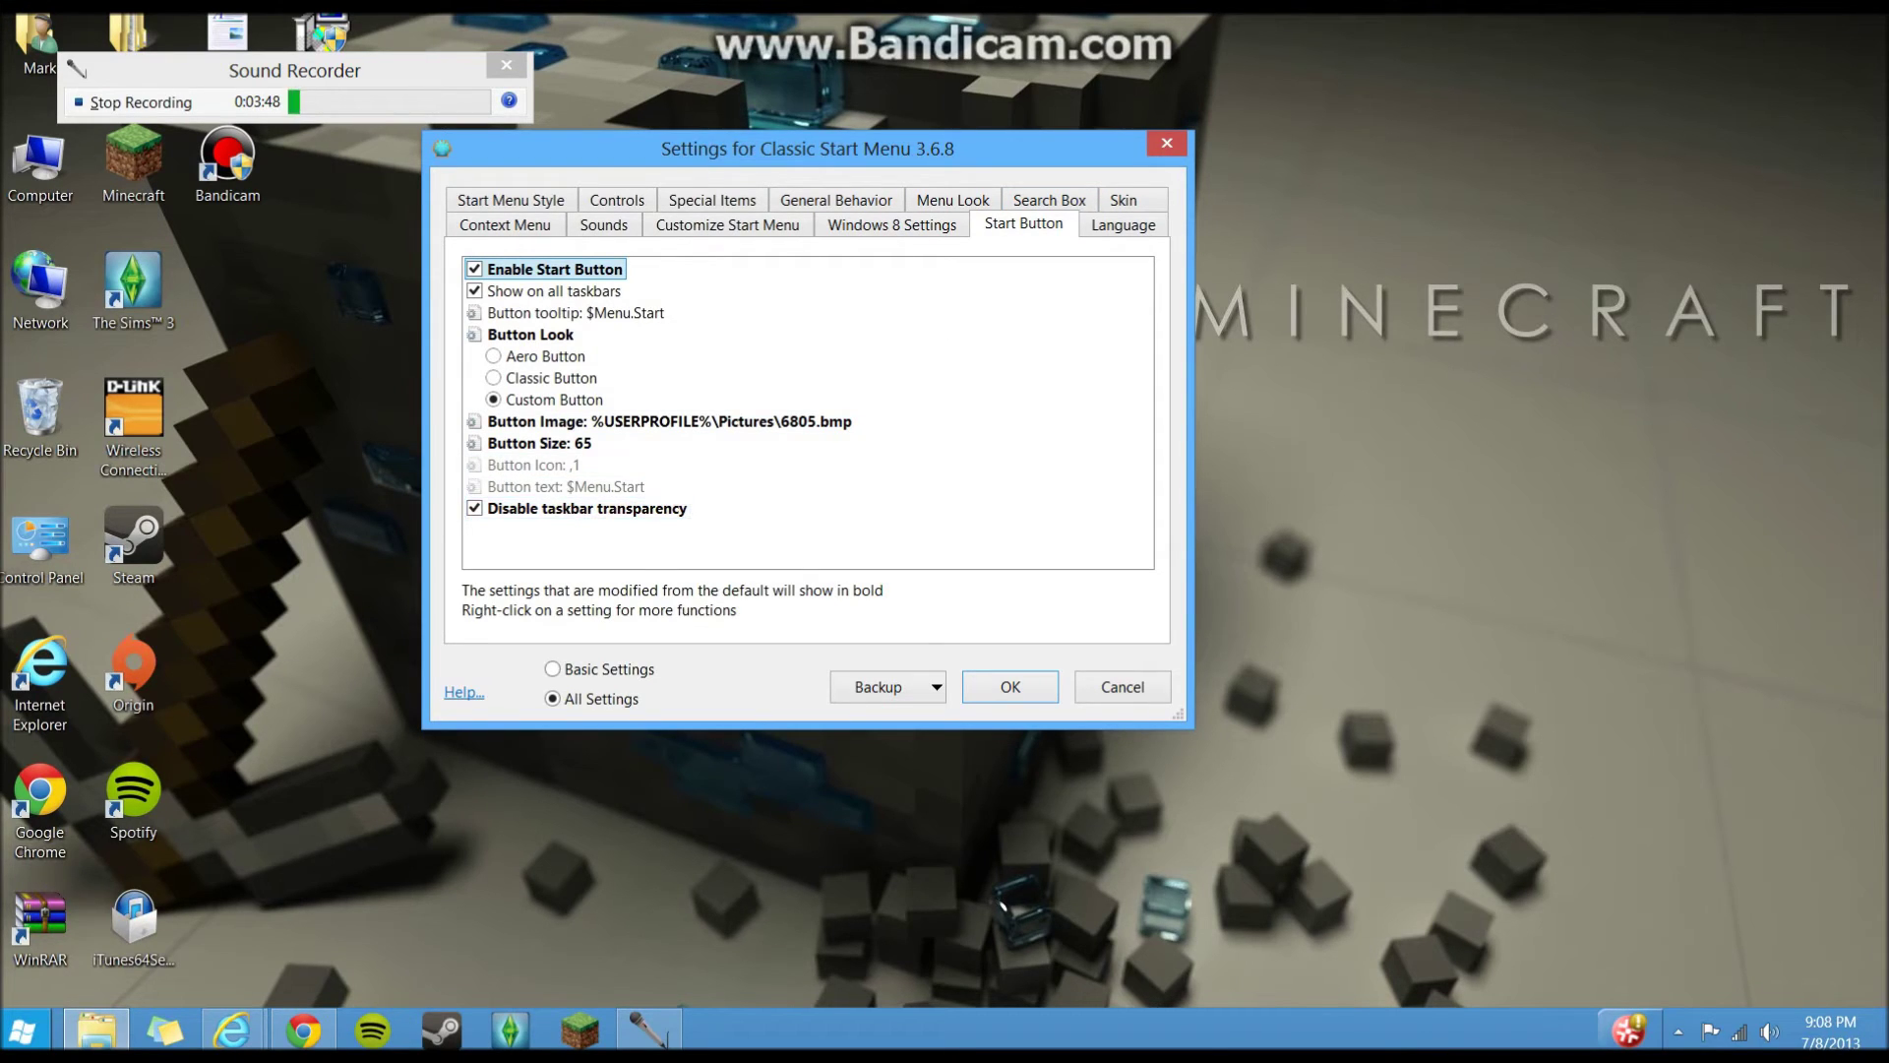
pyautogui.moveTo(807, 148); pyautogui.dragTo(852, 186)
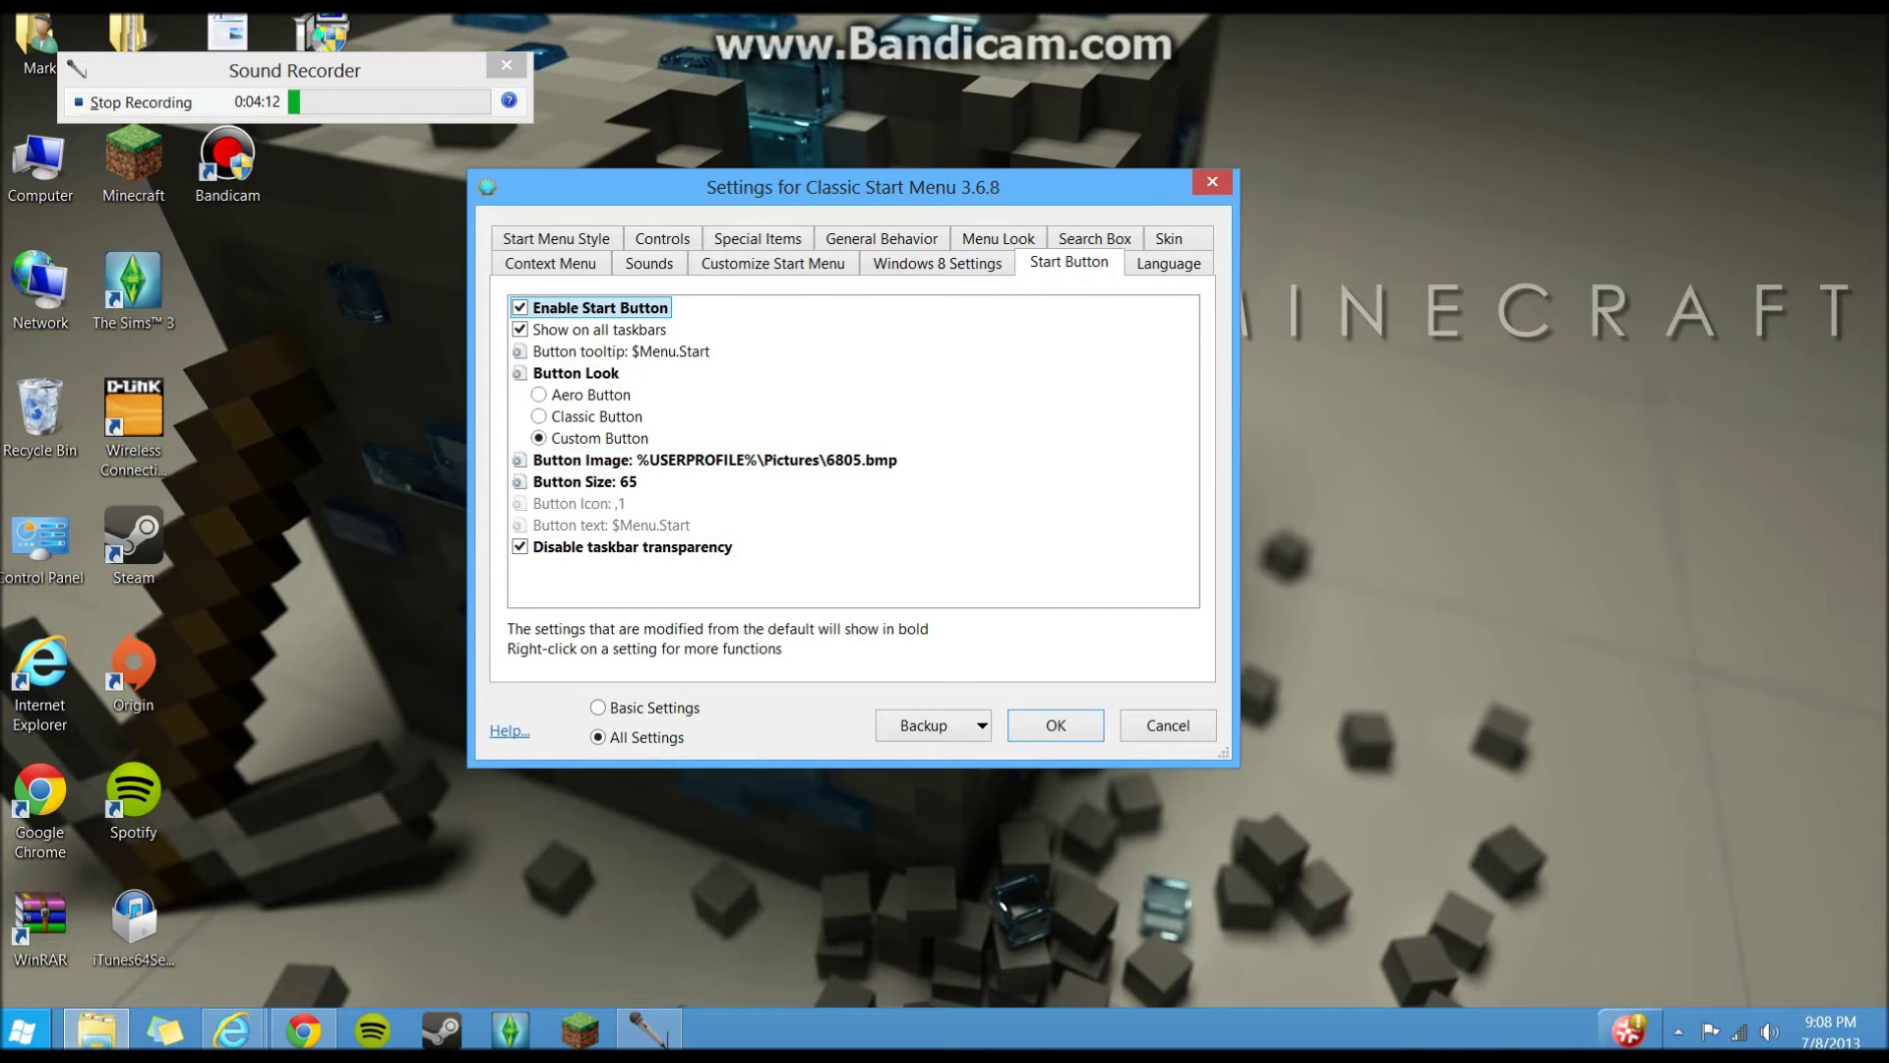
pyautogui.click(22, 1031)
pyautogui.click(21, 1030)
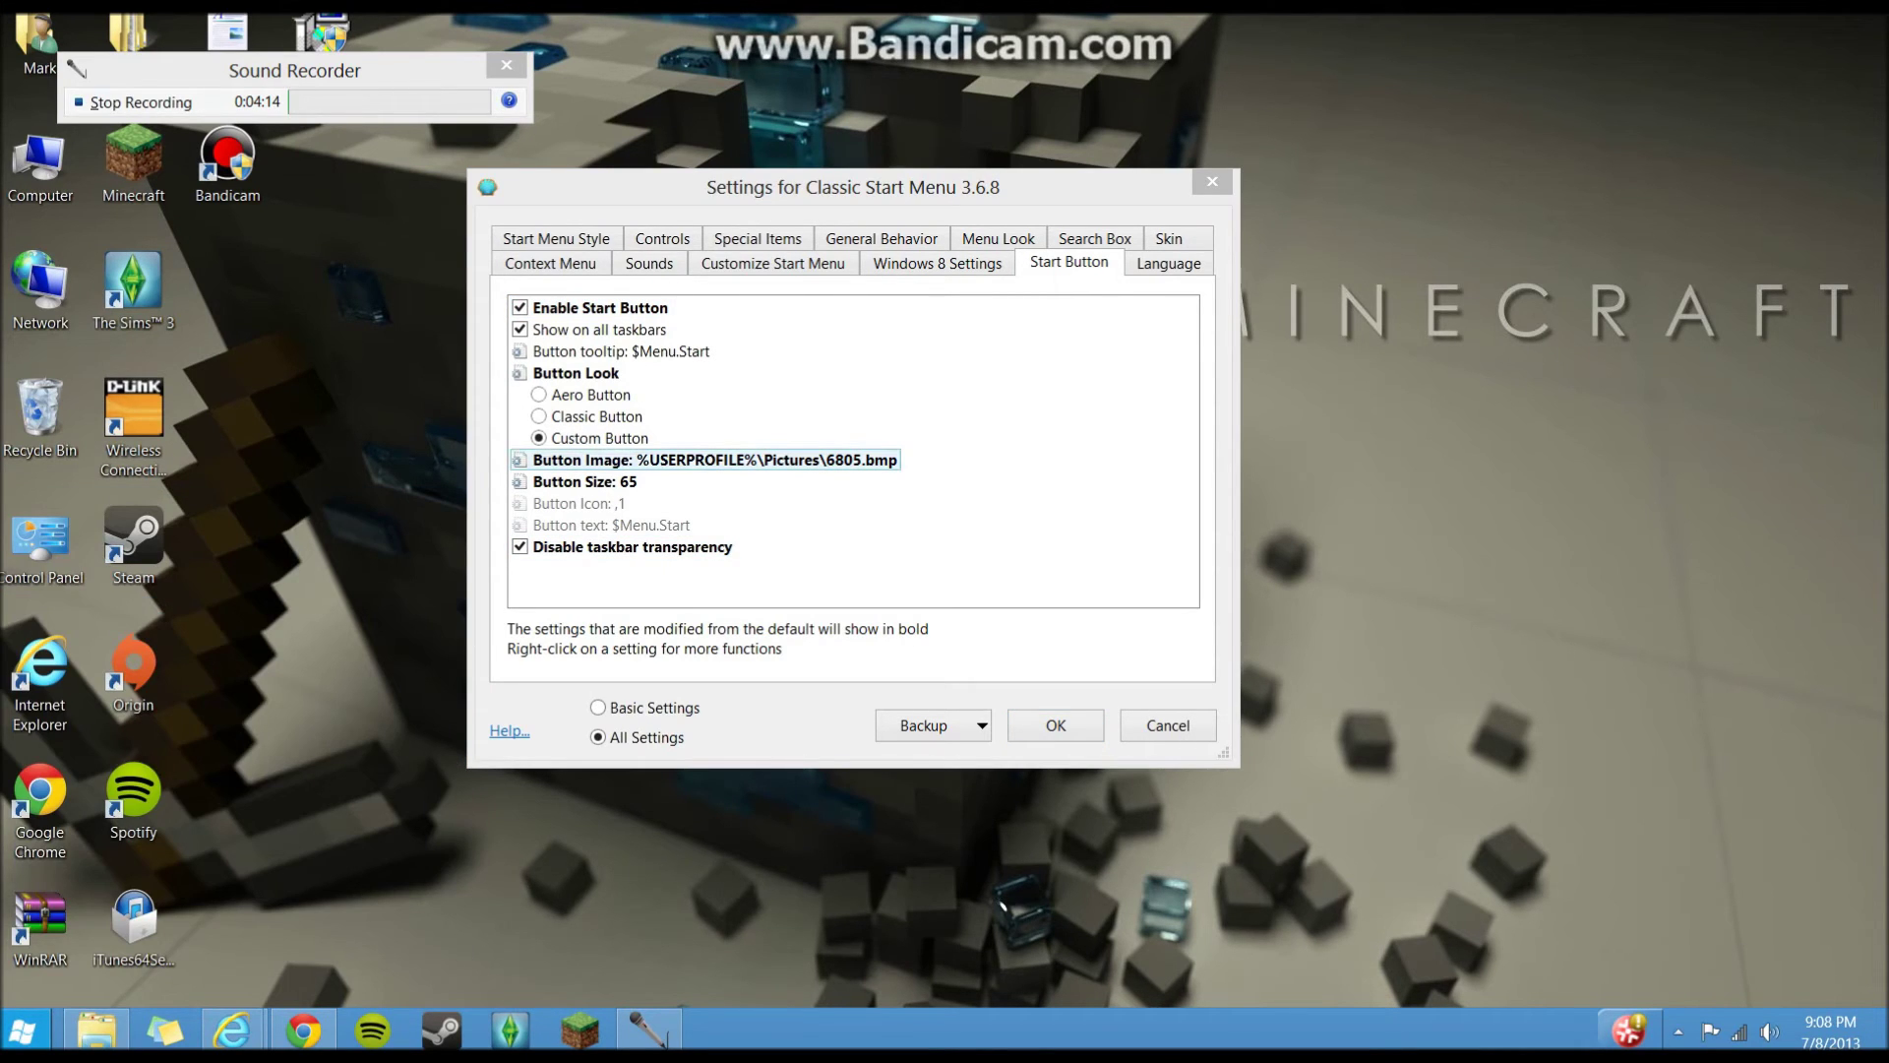
# Browse the image files available for the custom button image, and close the file picker without choosing one
pyautogui.click(716, 460)
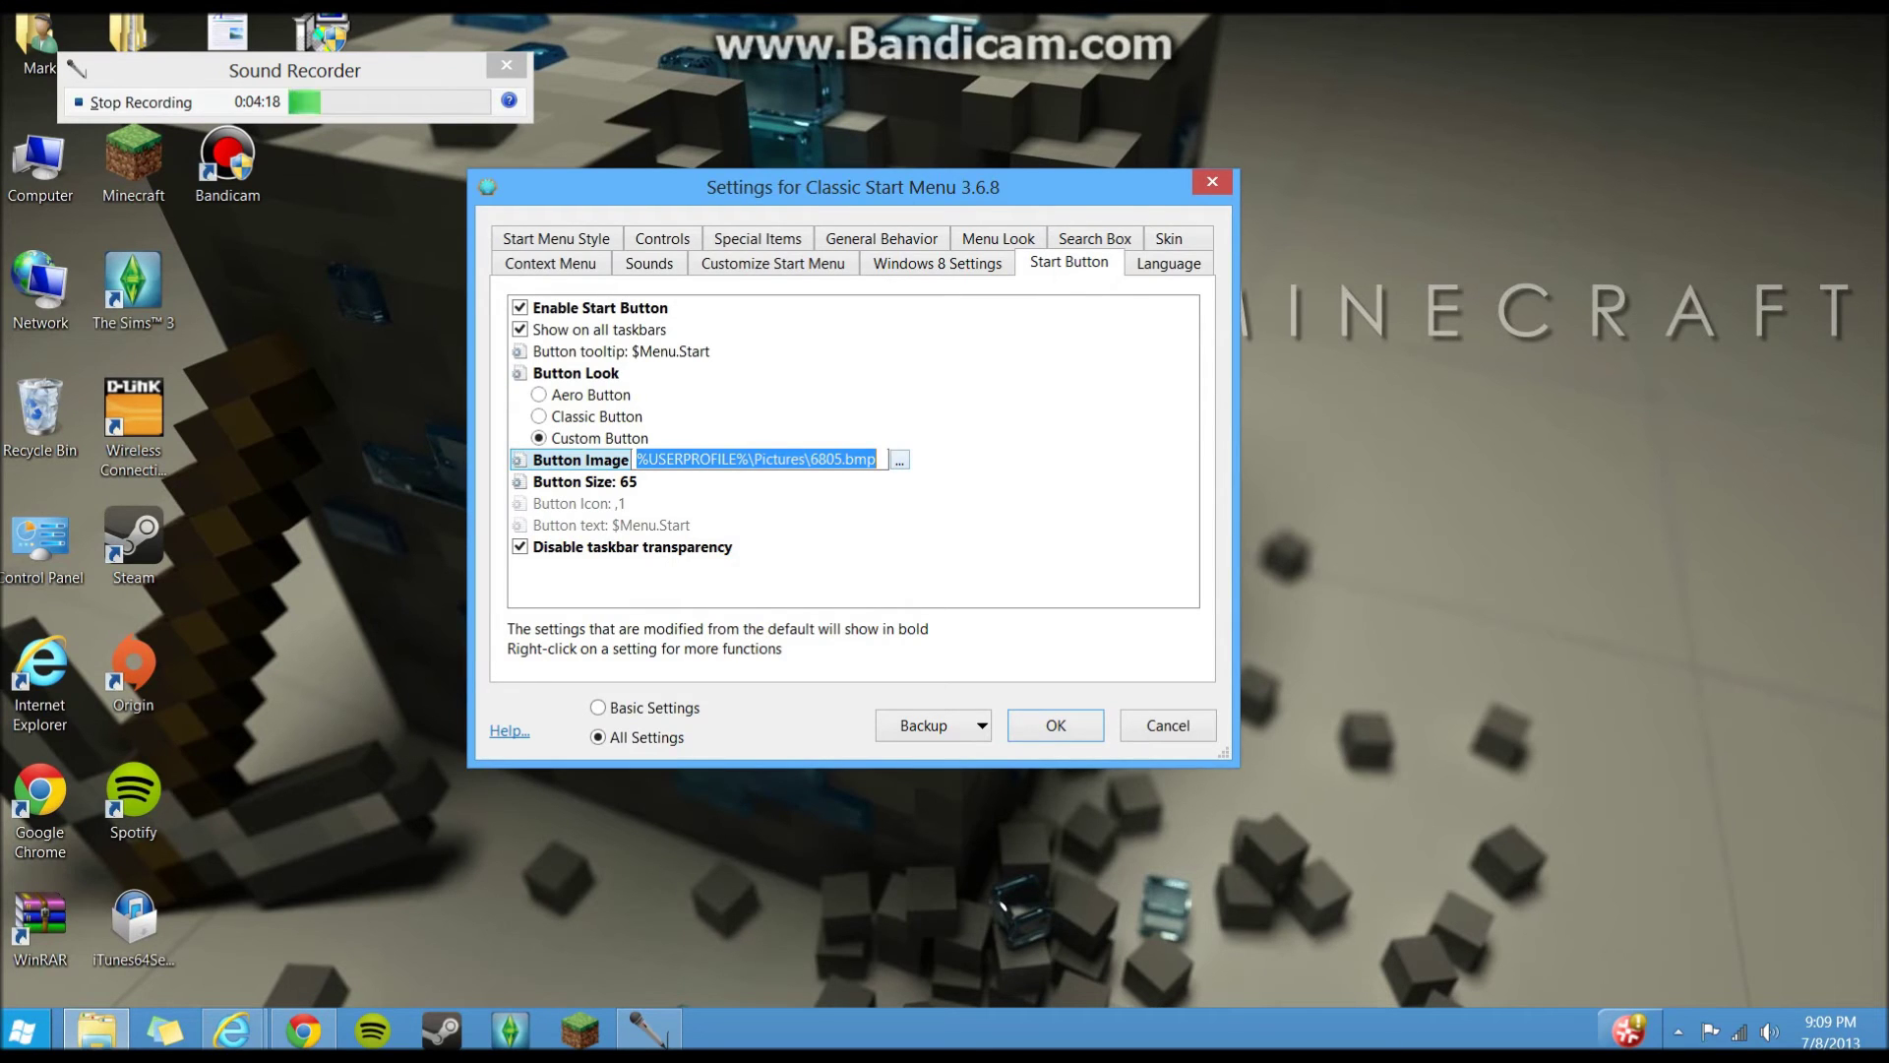
pyautogui.click(899, 459)
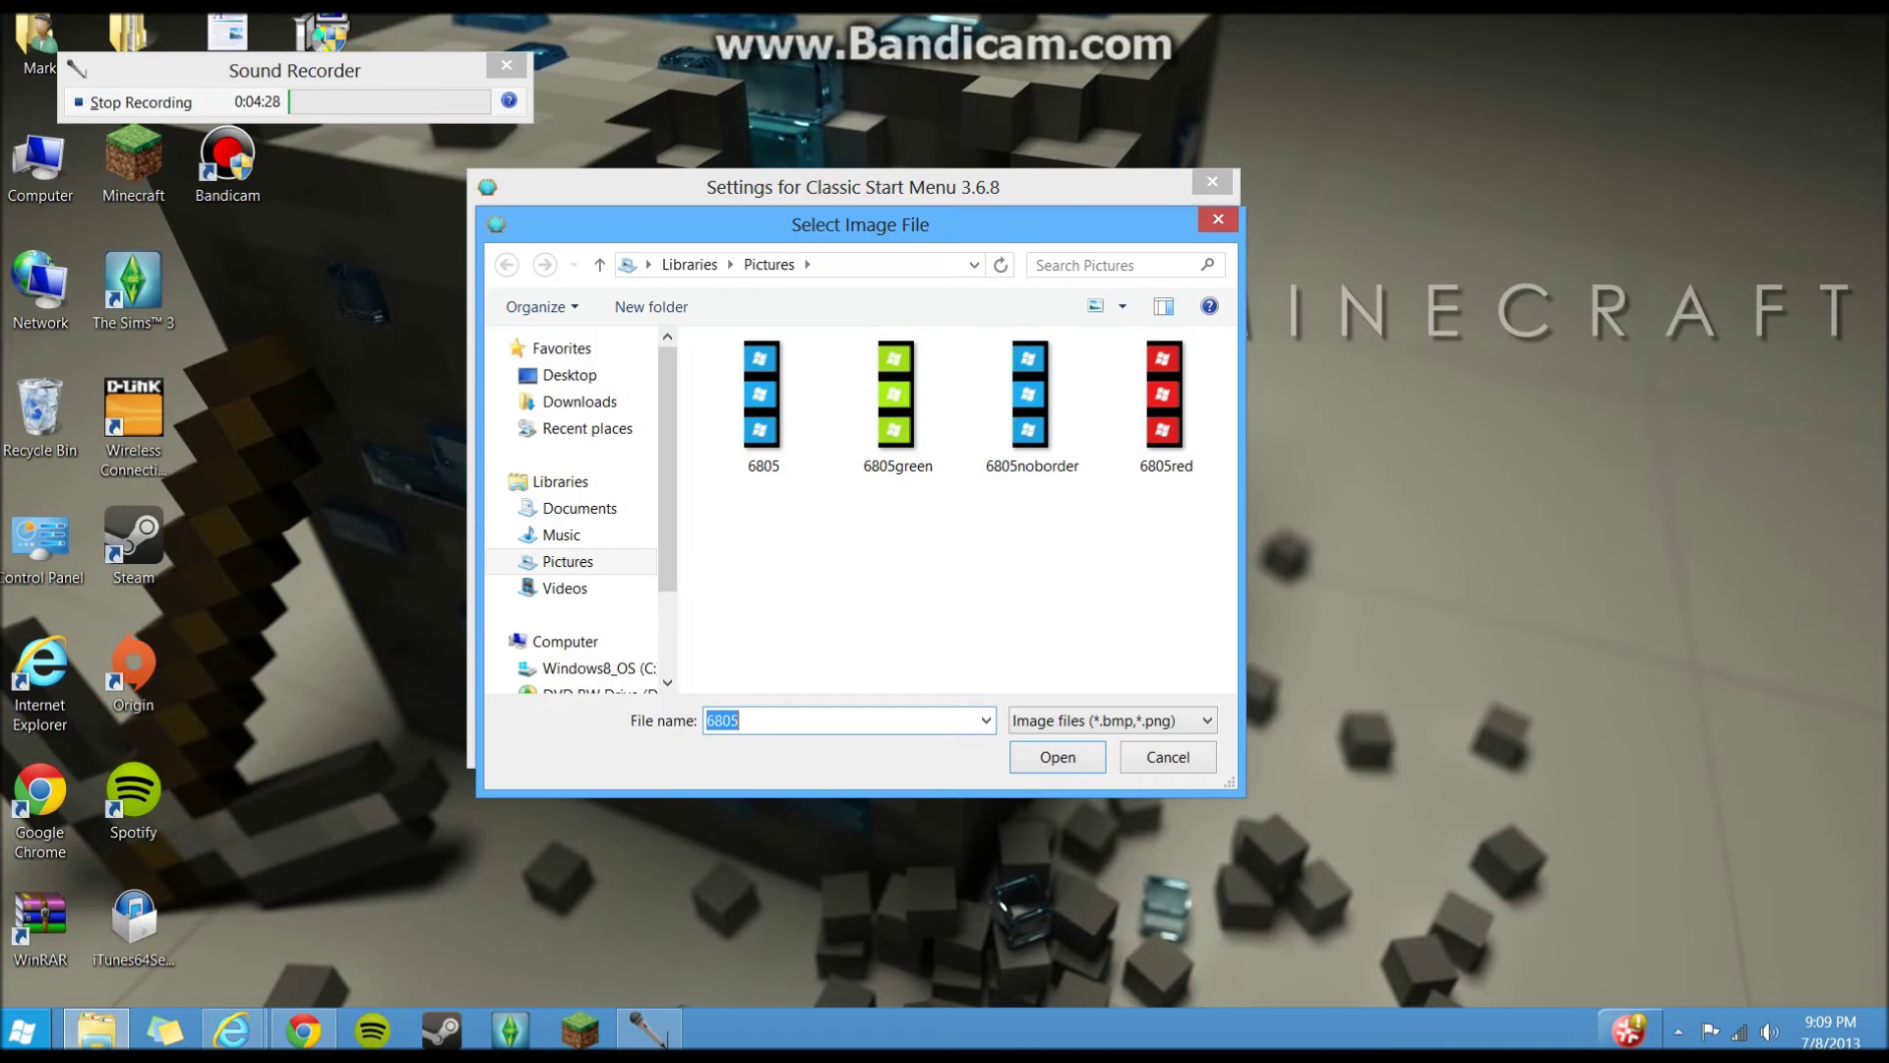
pyautogui.moveTo(860, 225); pyautogui.dragTo(883, 185)
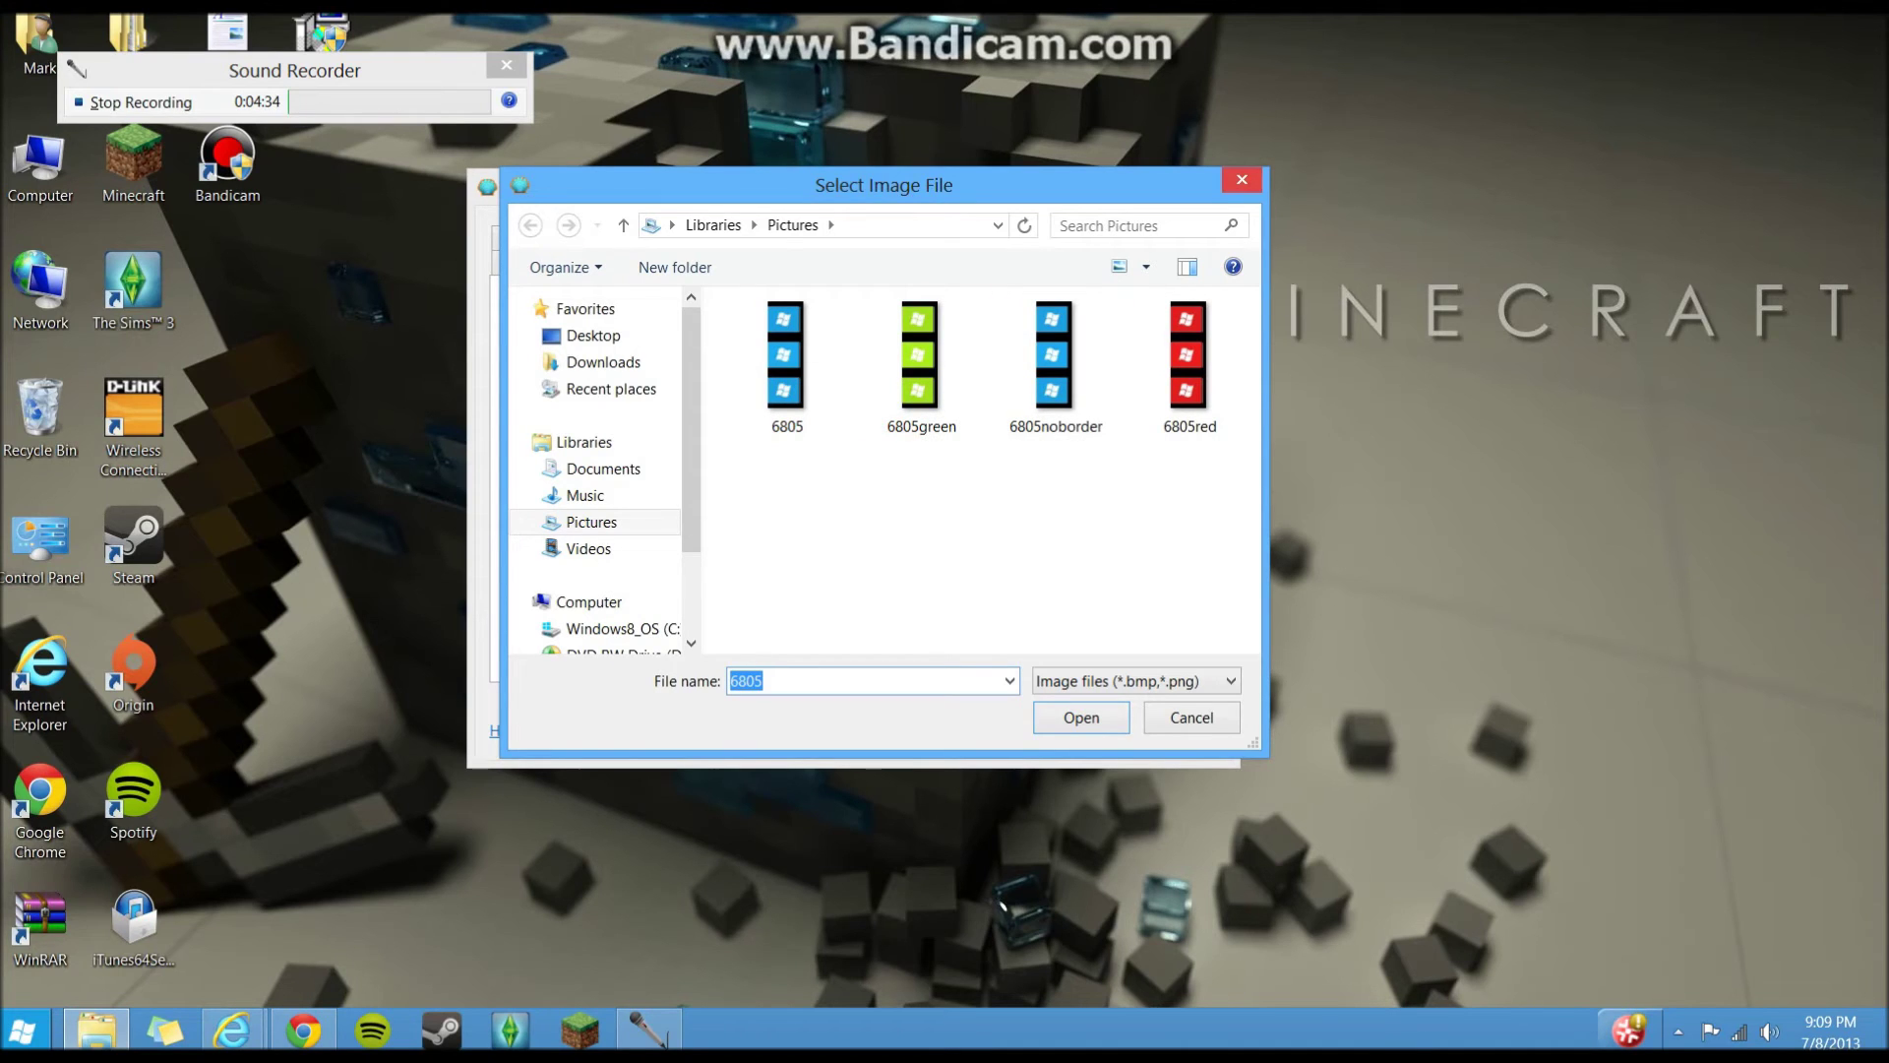
pyautogui.click(1241, 179)
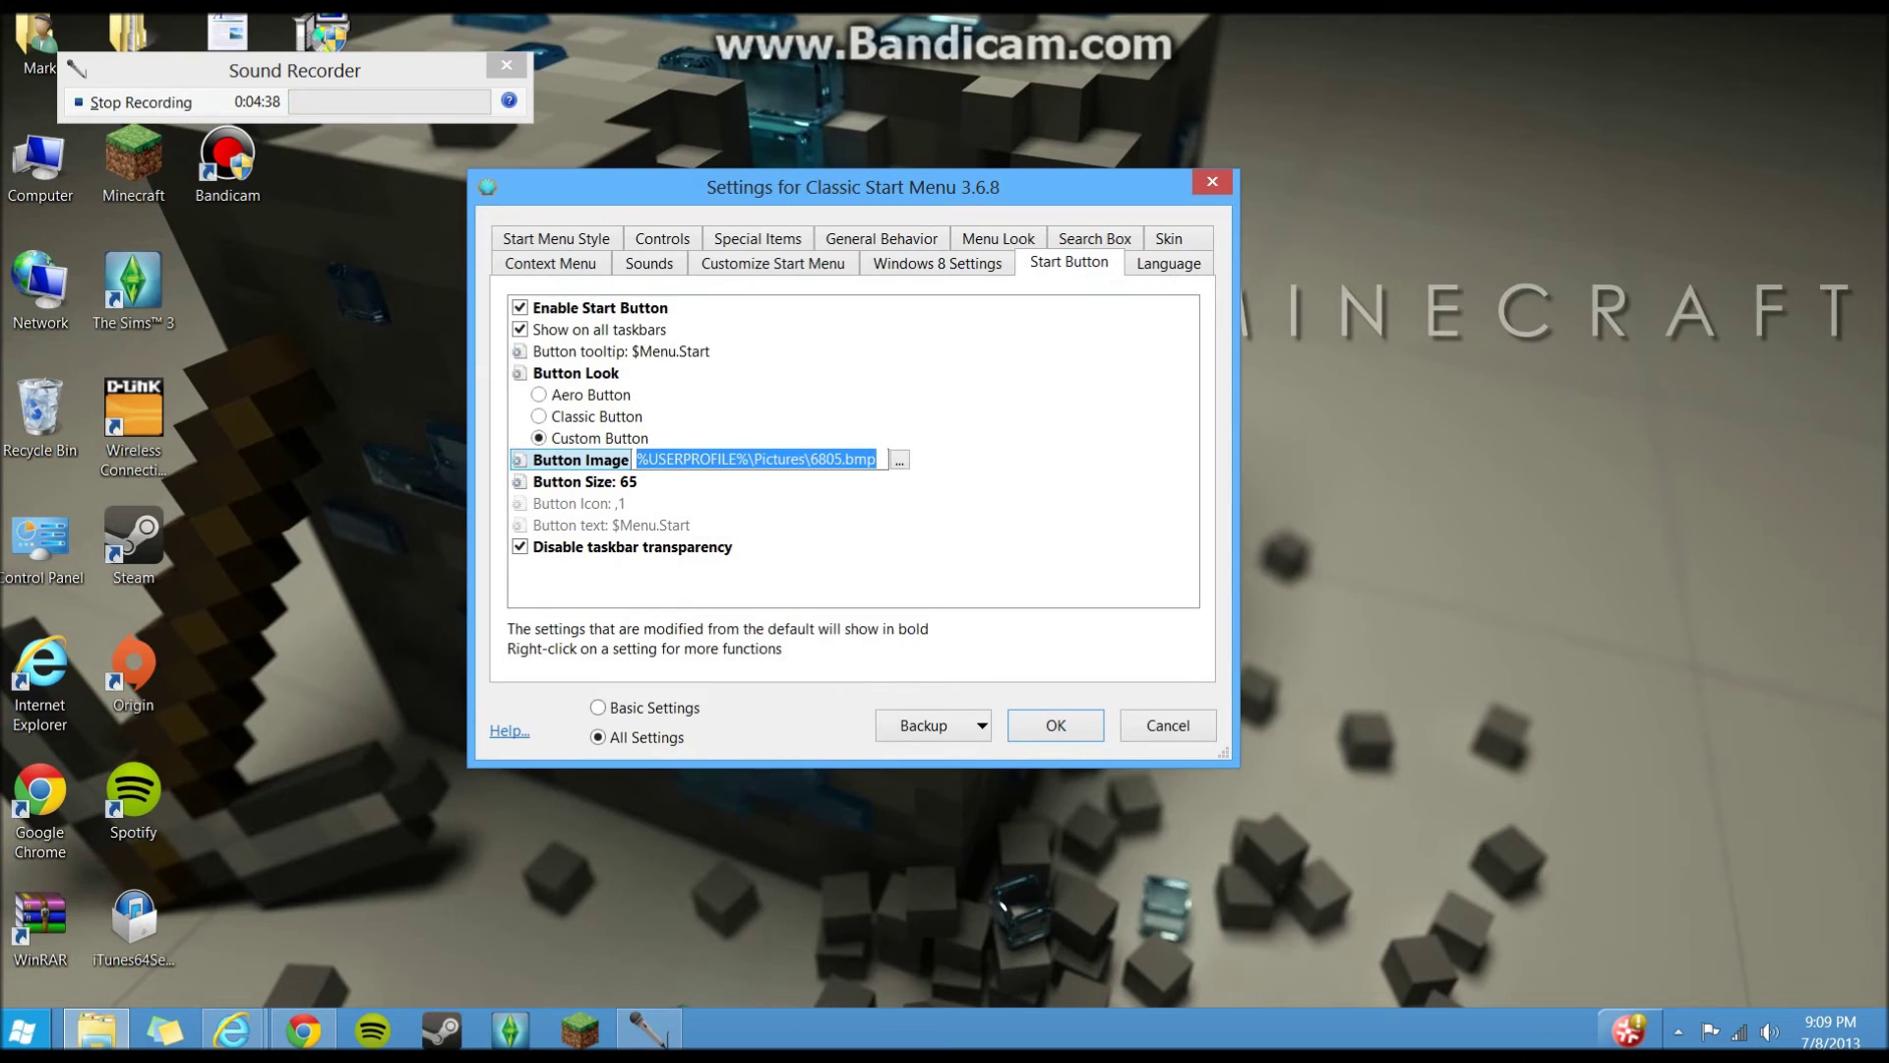
# Inspect the Button Size and Button Icon values in the Start Button settings without changing them
pyautogui.click(593, 482)
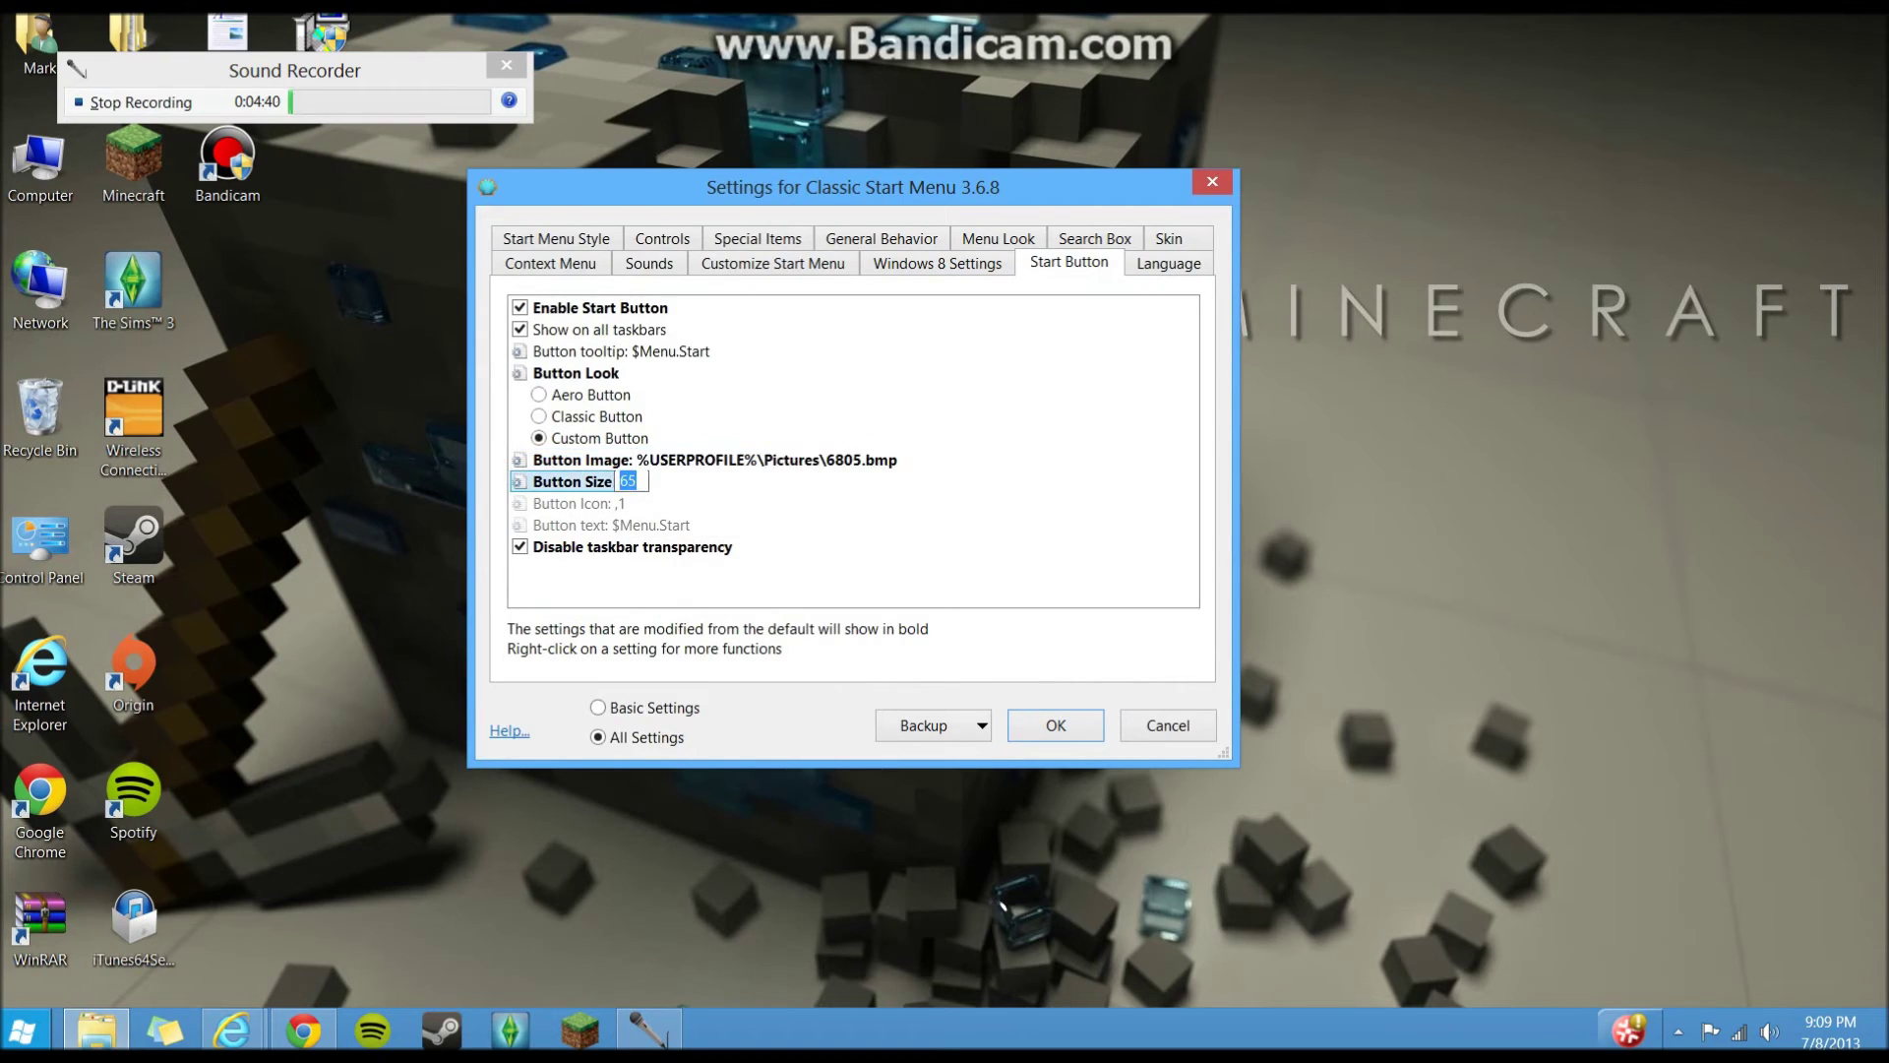
pyautogui.click(638, 481)
pyautogui.click(571, 503)
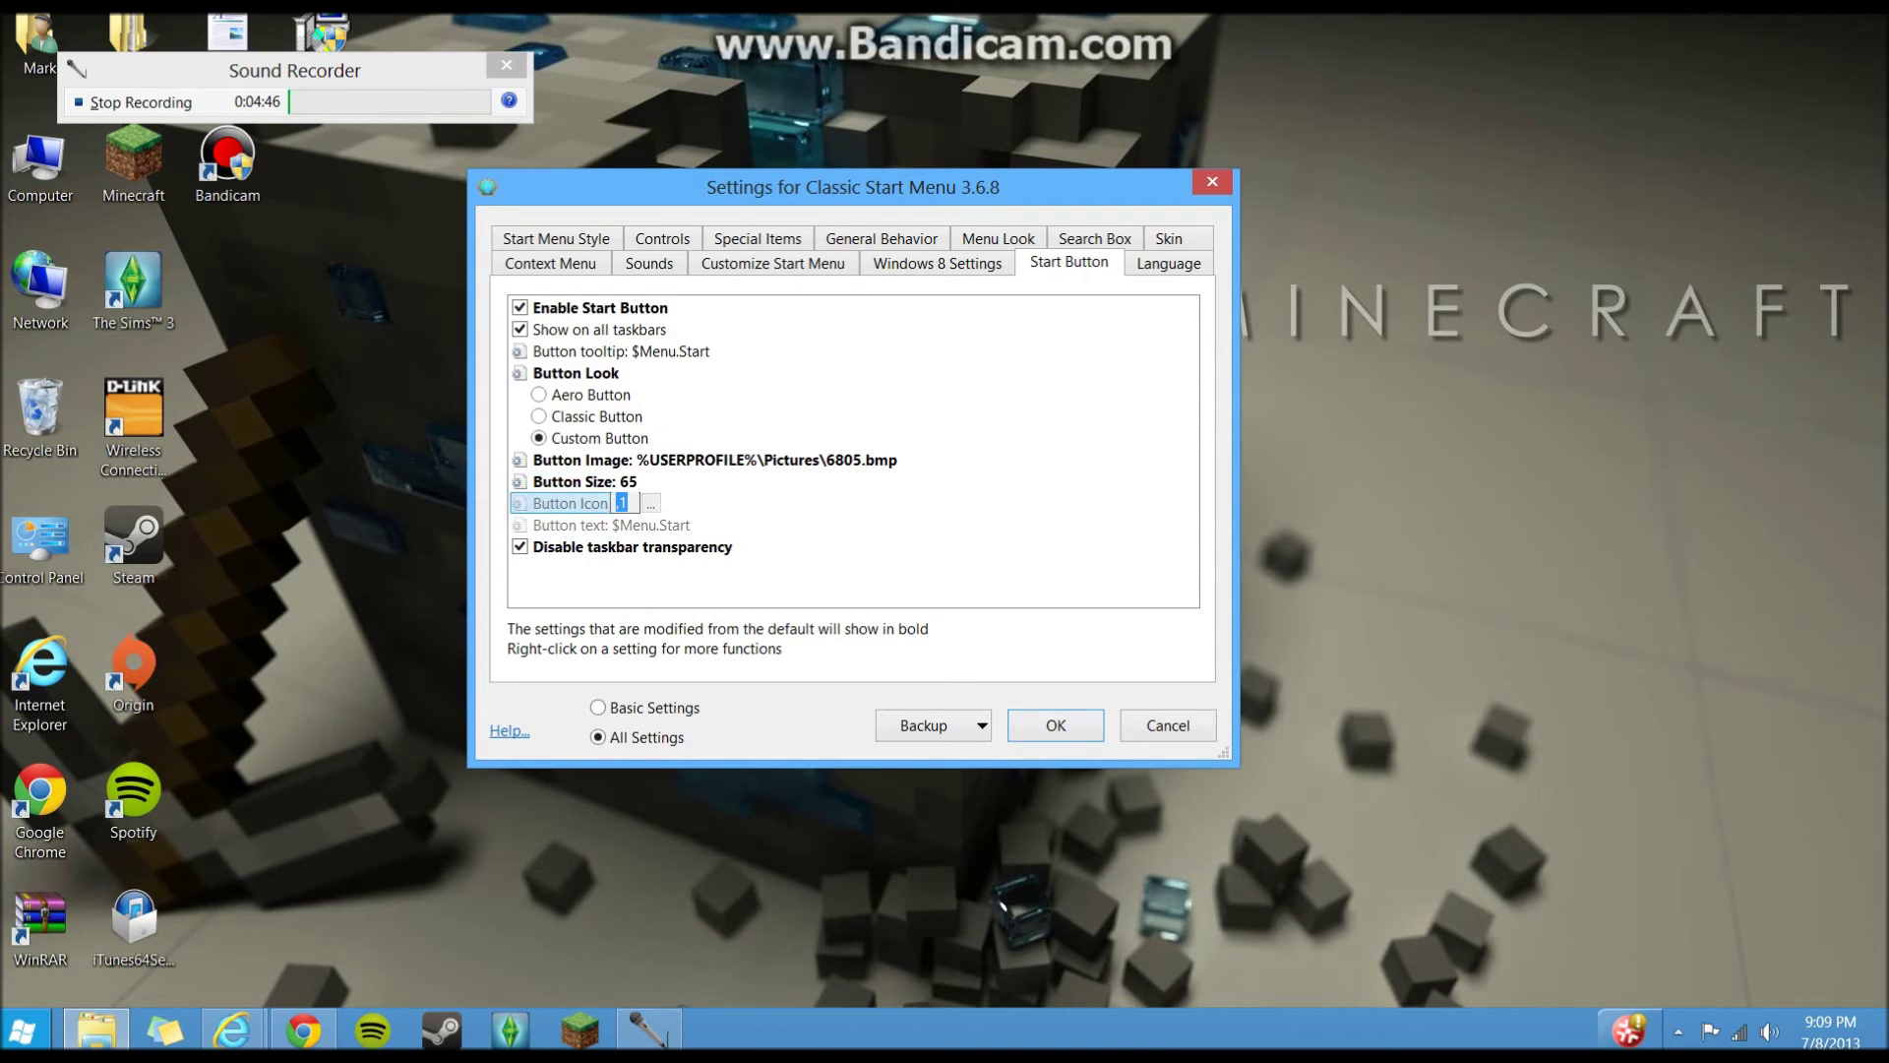
pyautogui.press('Up')
pyautogui.press('Up')
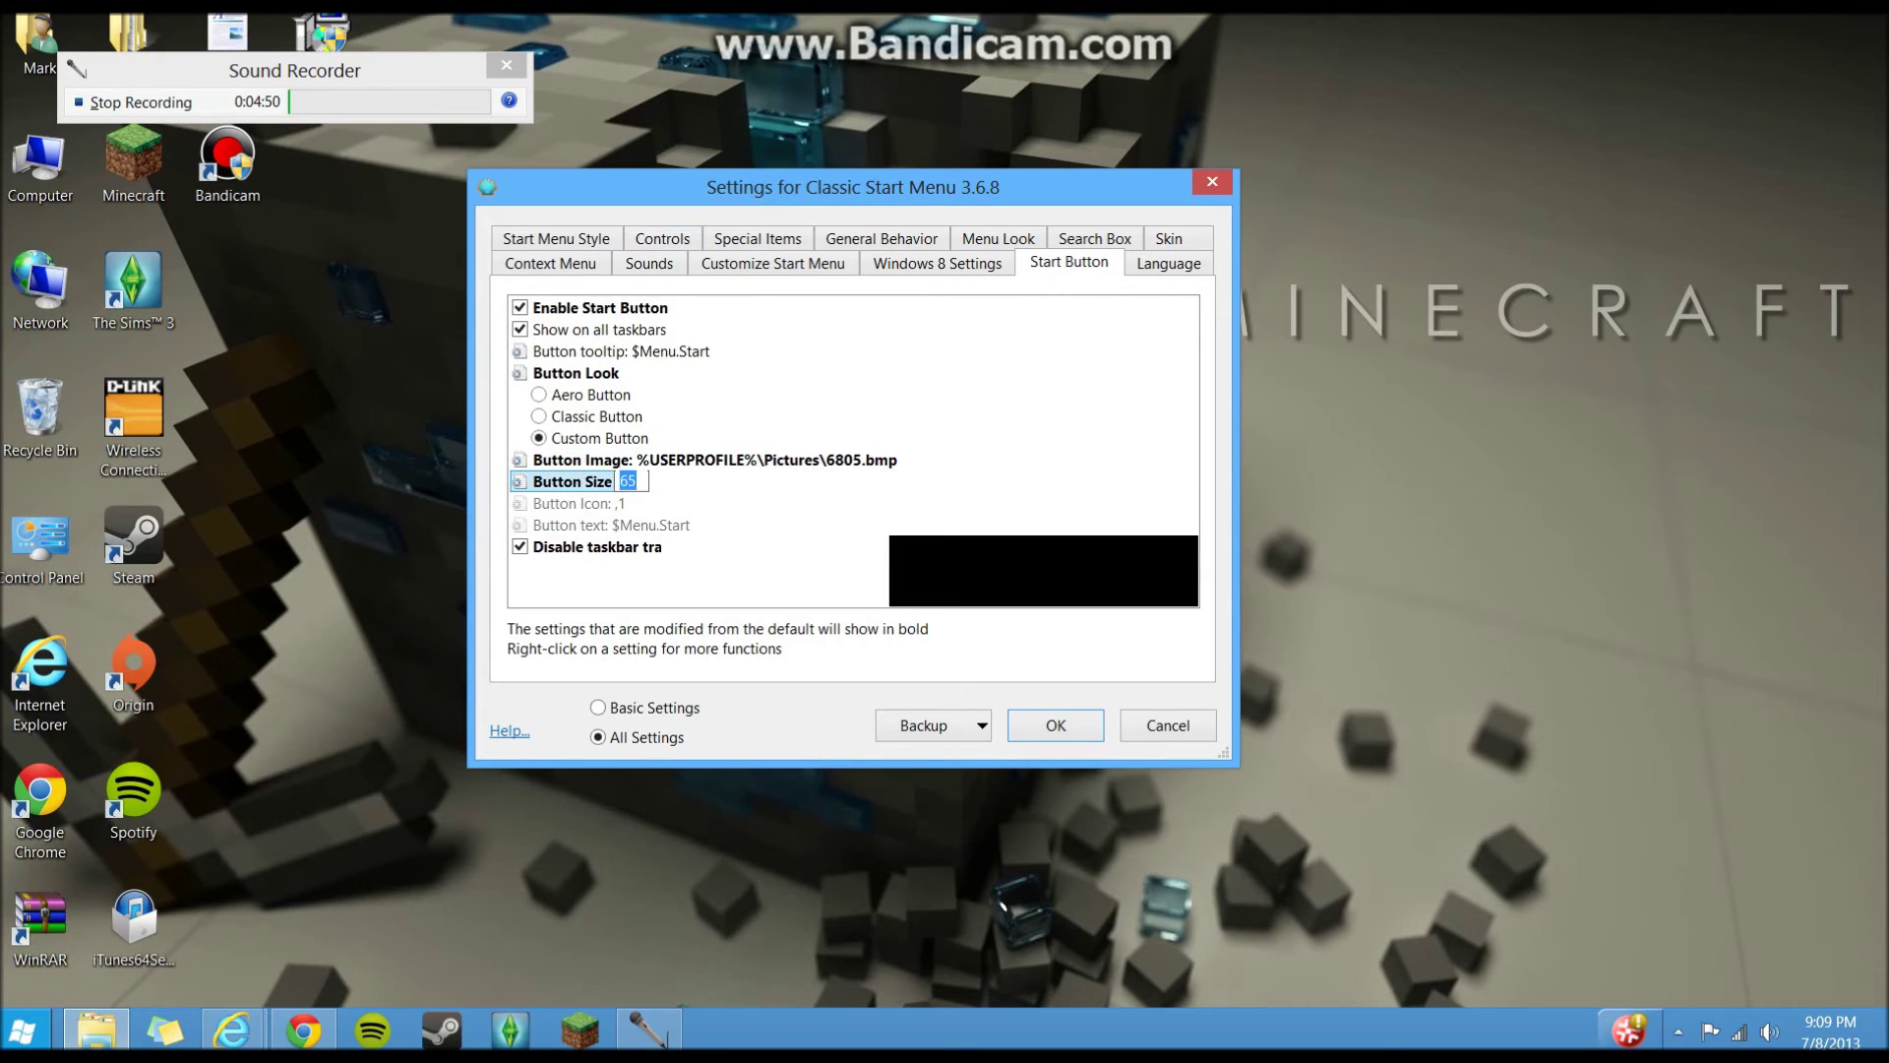
# Check the Windows 8 Settings for skipping the Metro screen and disabling active corners, and return to the Start Button options
pyautogui.moveTo(852, 187); pyautogui.dragTo(780, 255)
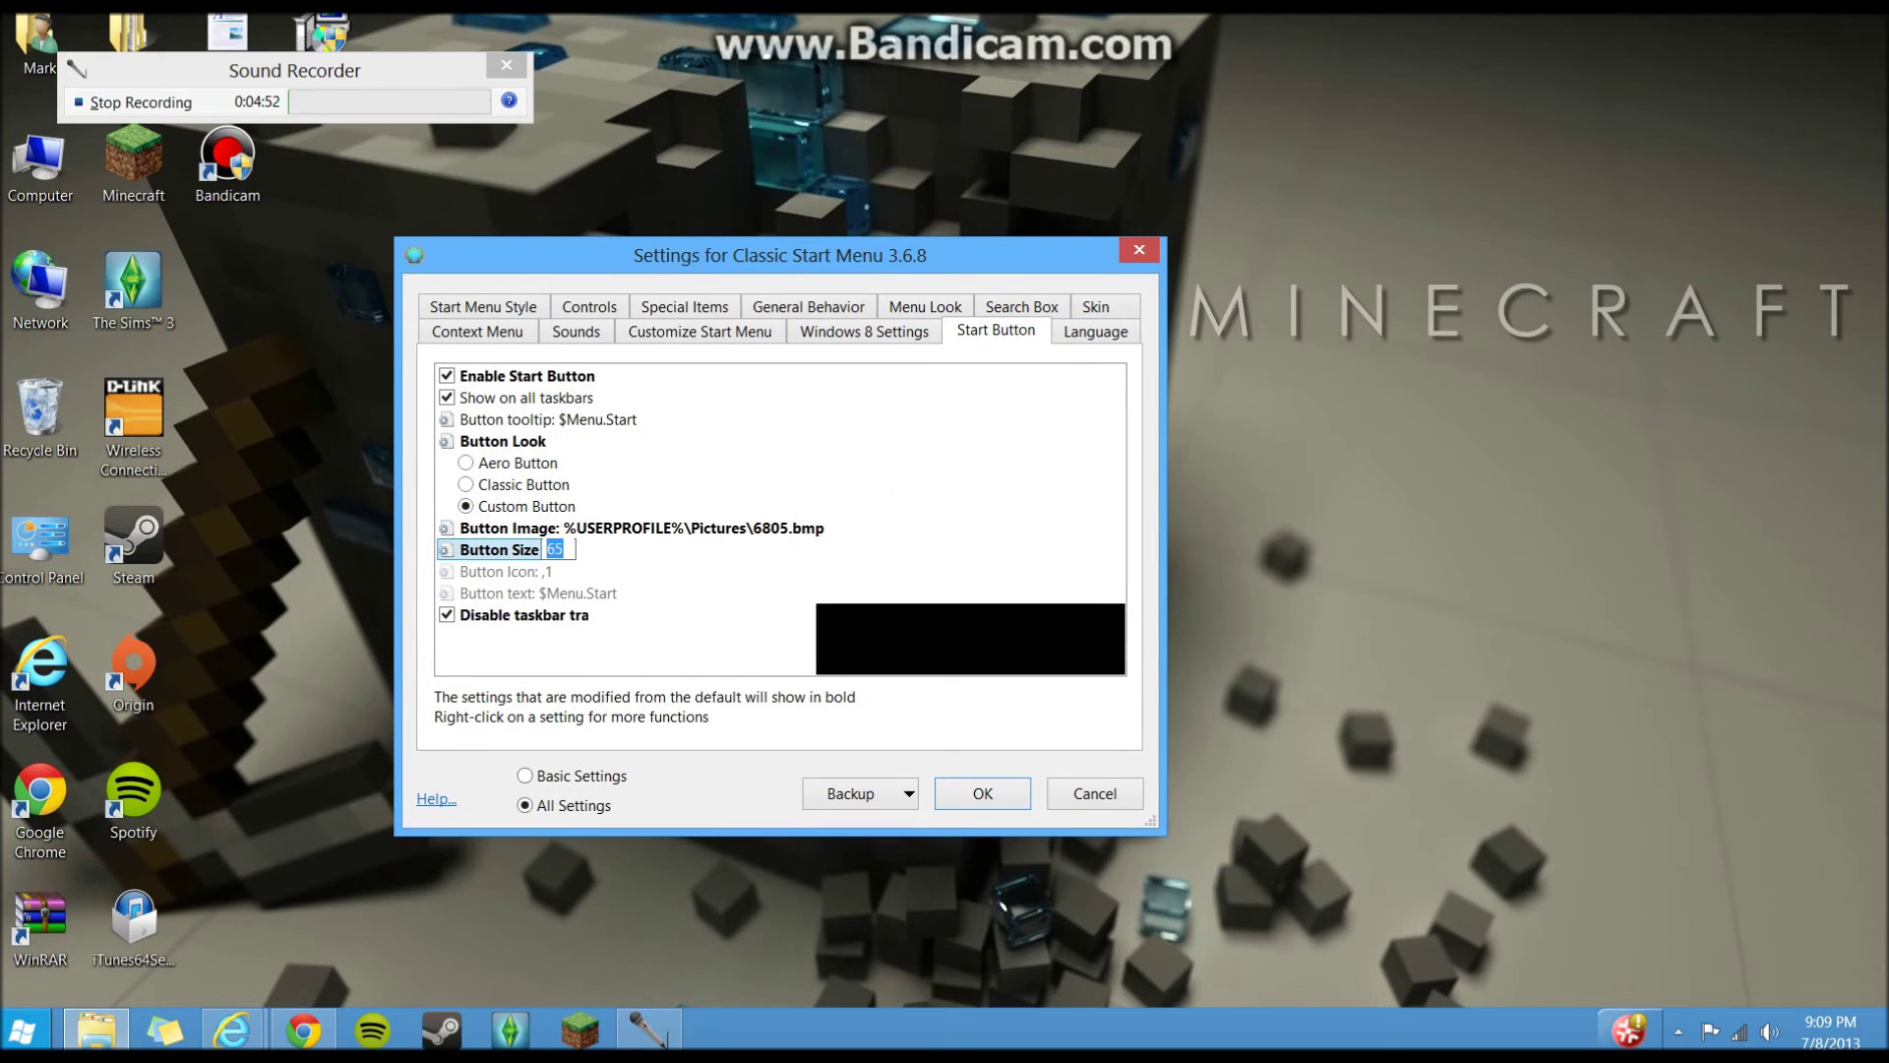
pyautogui.moveTo(615, 254); pyautogui.dragTo(620, 166)
pyautogui.click(868, 243)
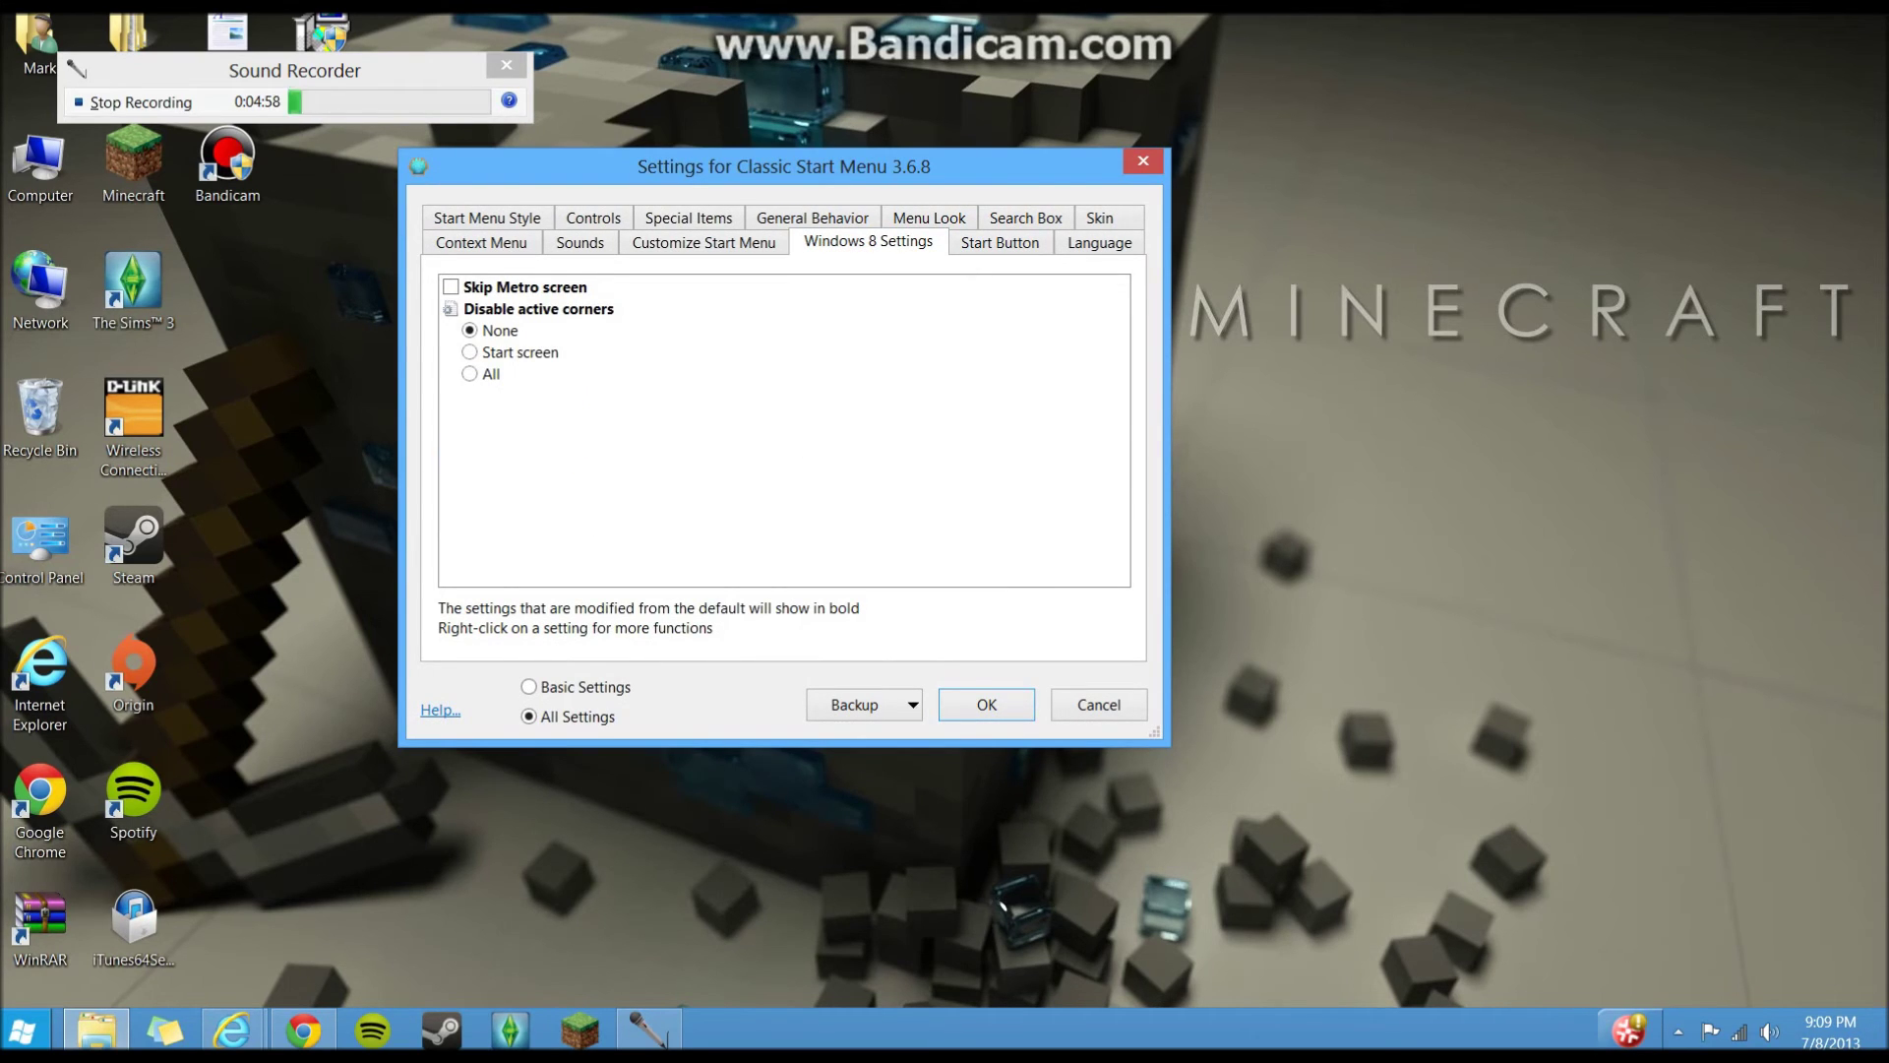
pyautogui.press('Tab')
pyautogui.moveTo(2, 1048)
pyautogui.click(1000, 242)
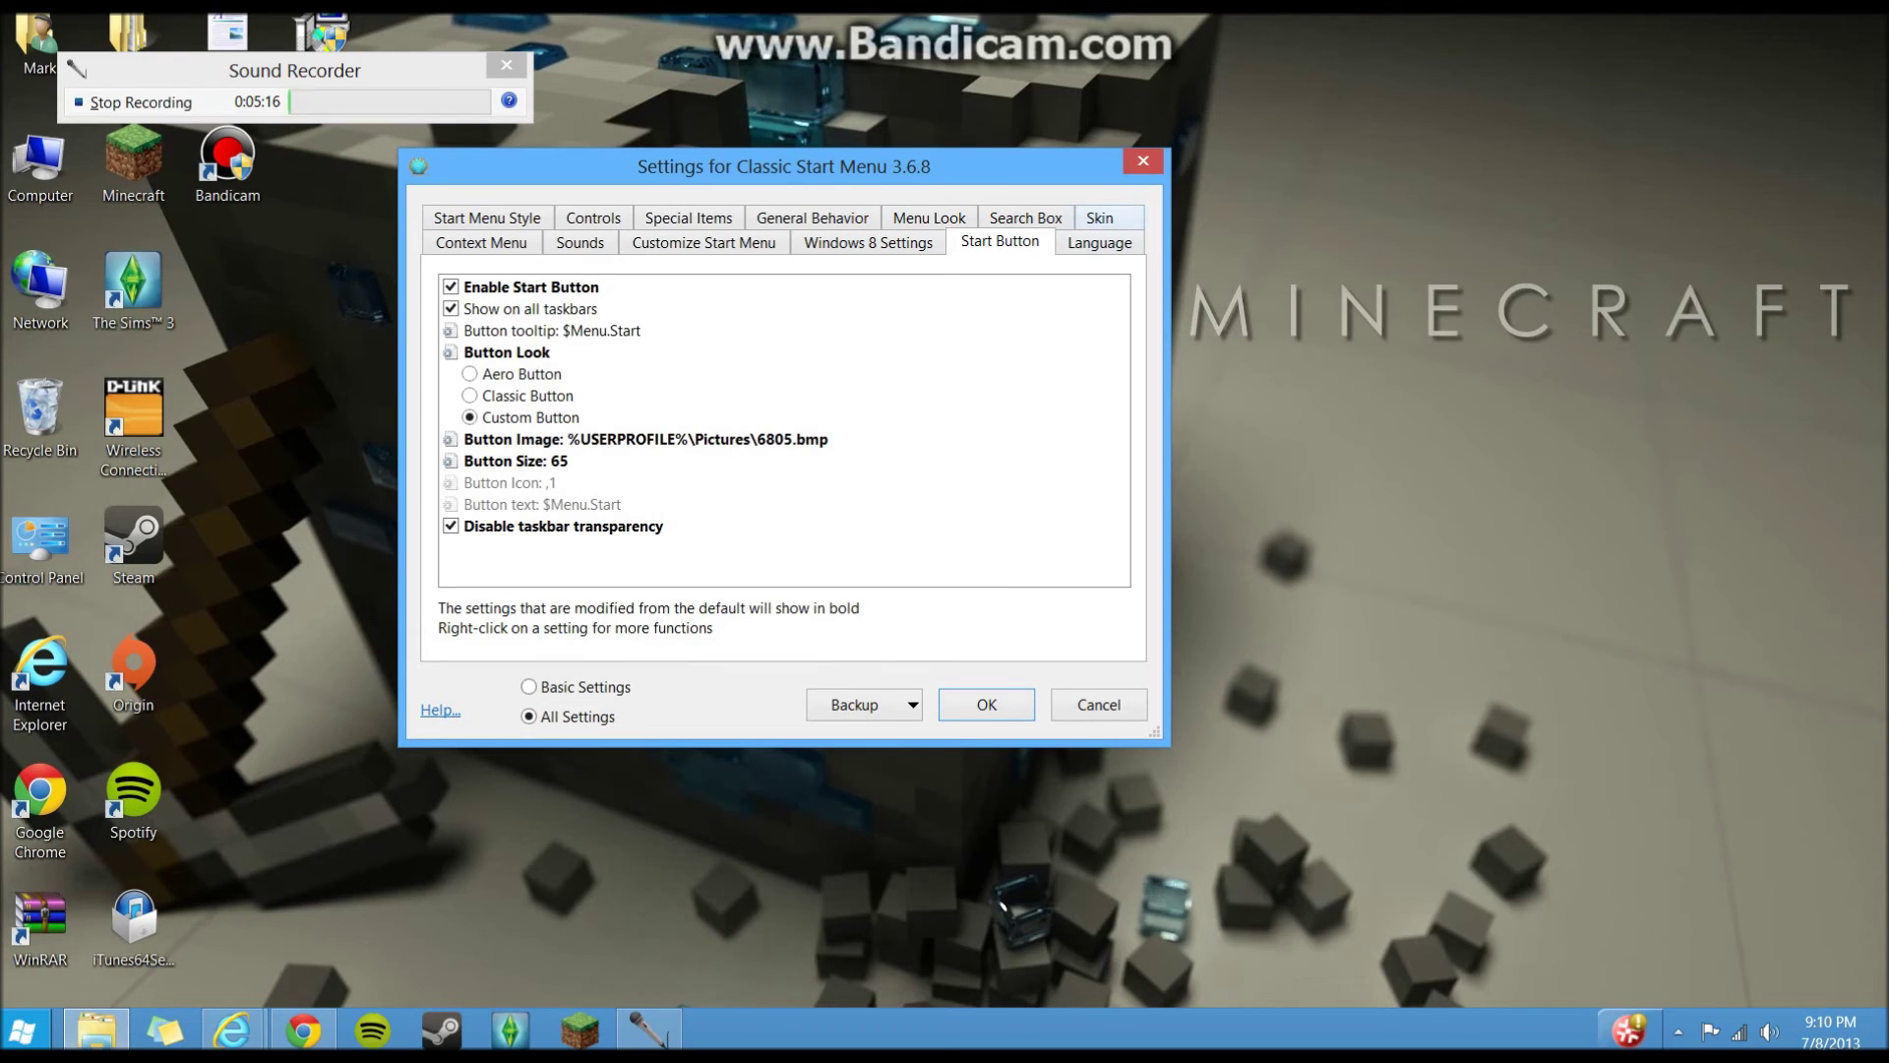
pyautogui.click(1099, 218)
pyautogui.click(1002, 216)
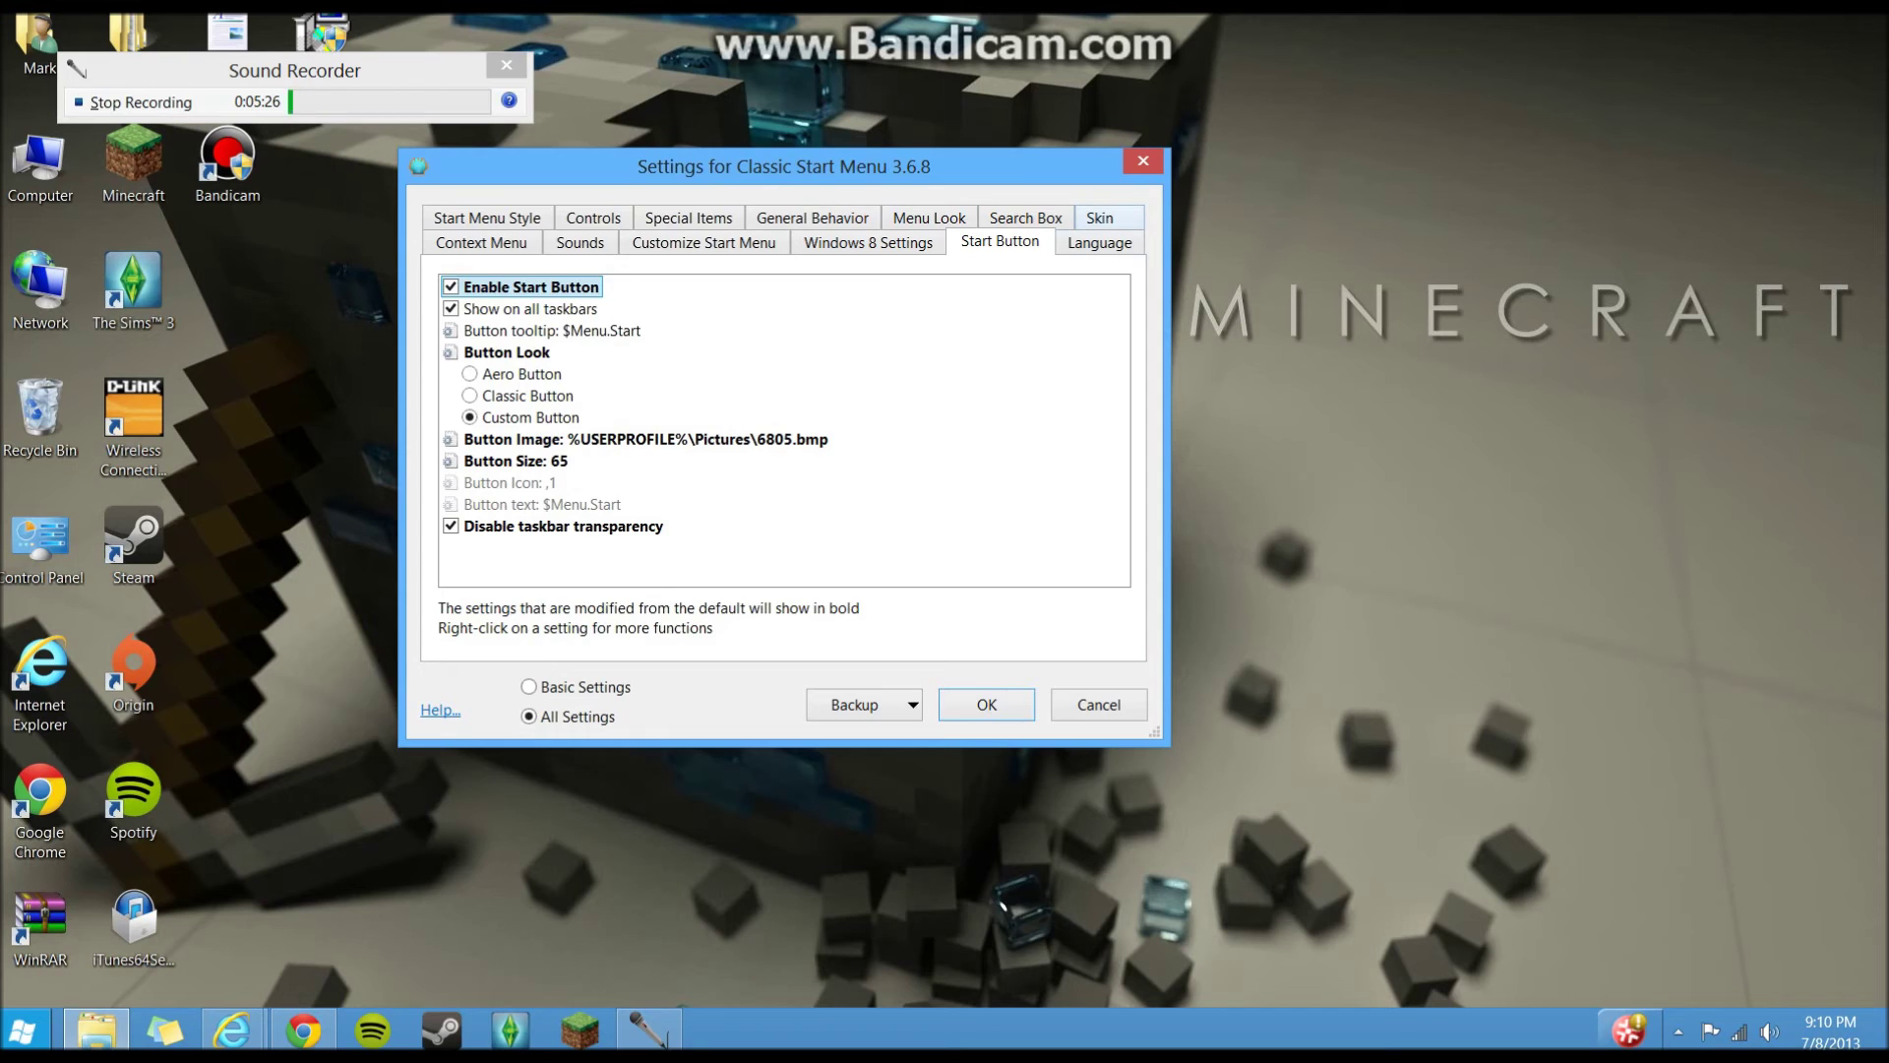
# Set the start menu skin to Metro and preview the start menu with it
pyautogui.click(1100, 219)
pyautogui.click(671, 288)
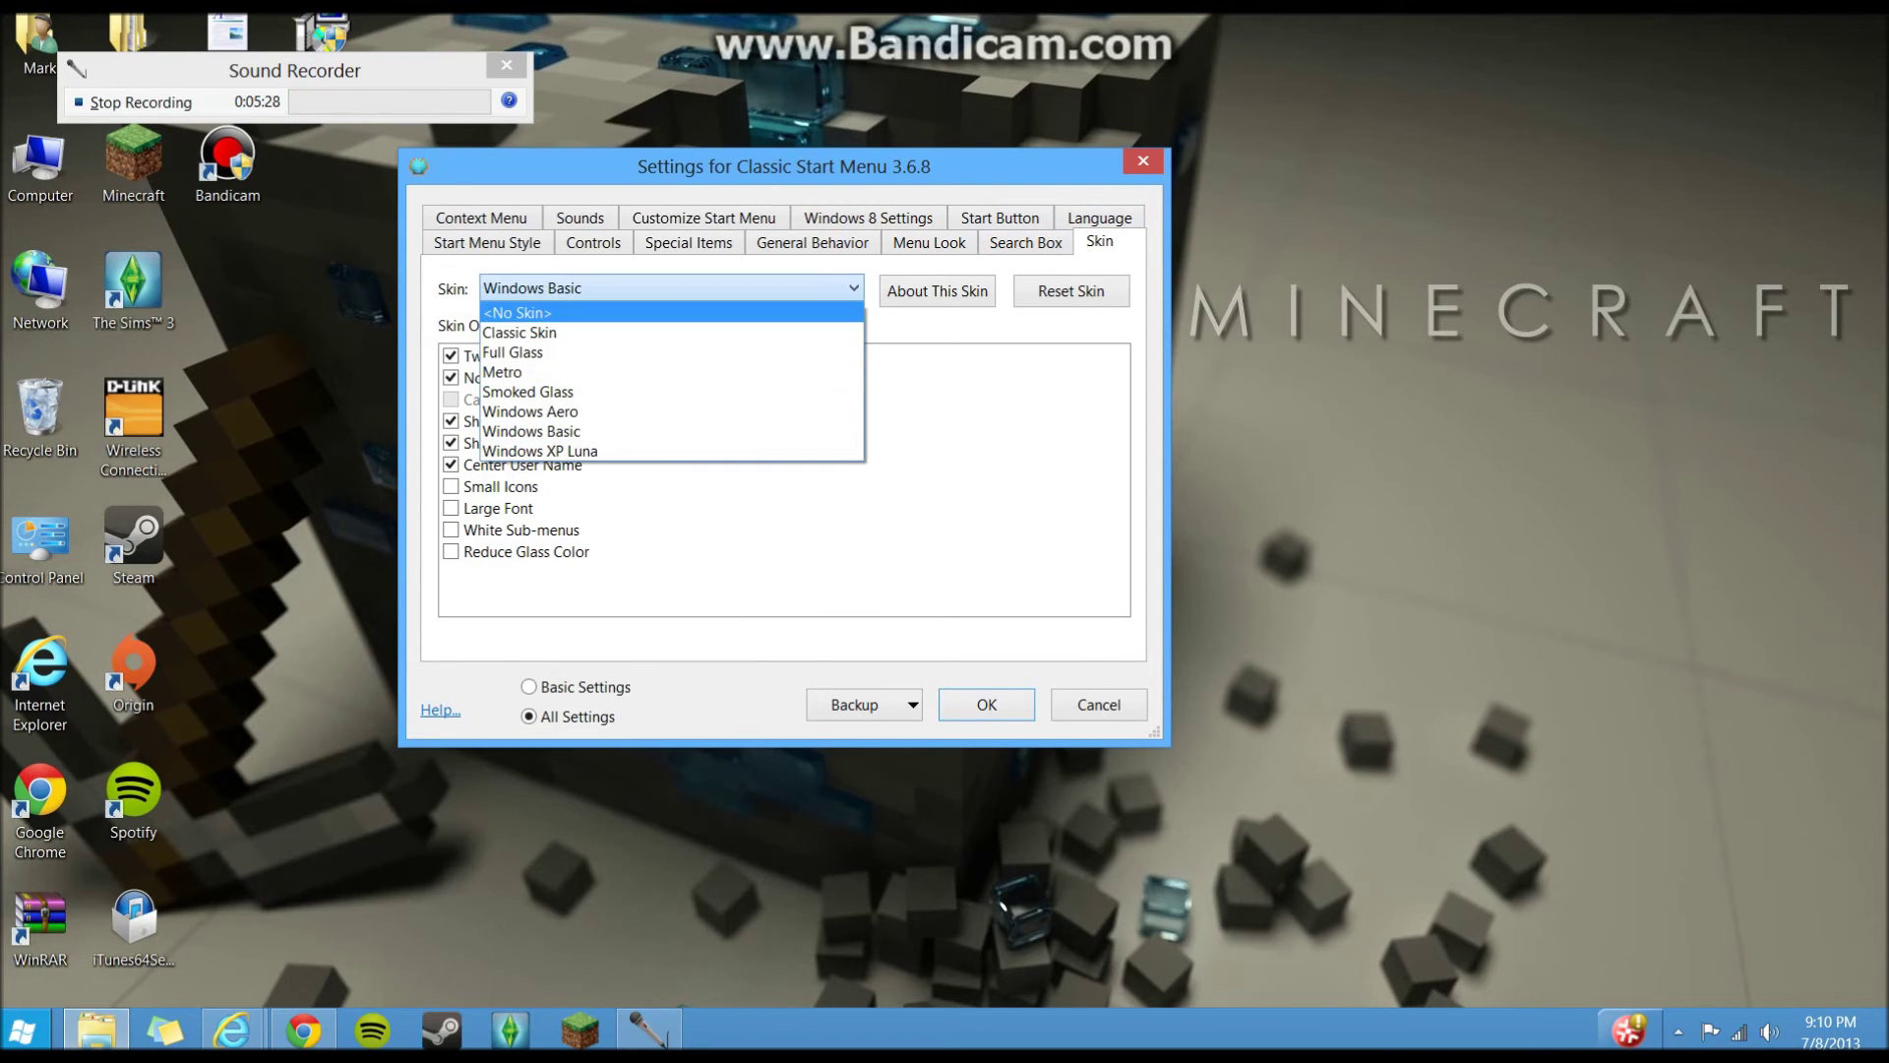
pyautogui.click(671, 372)
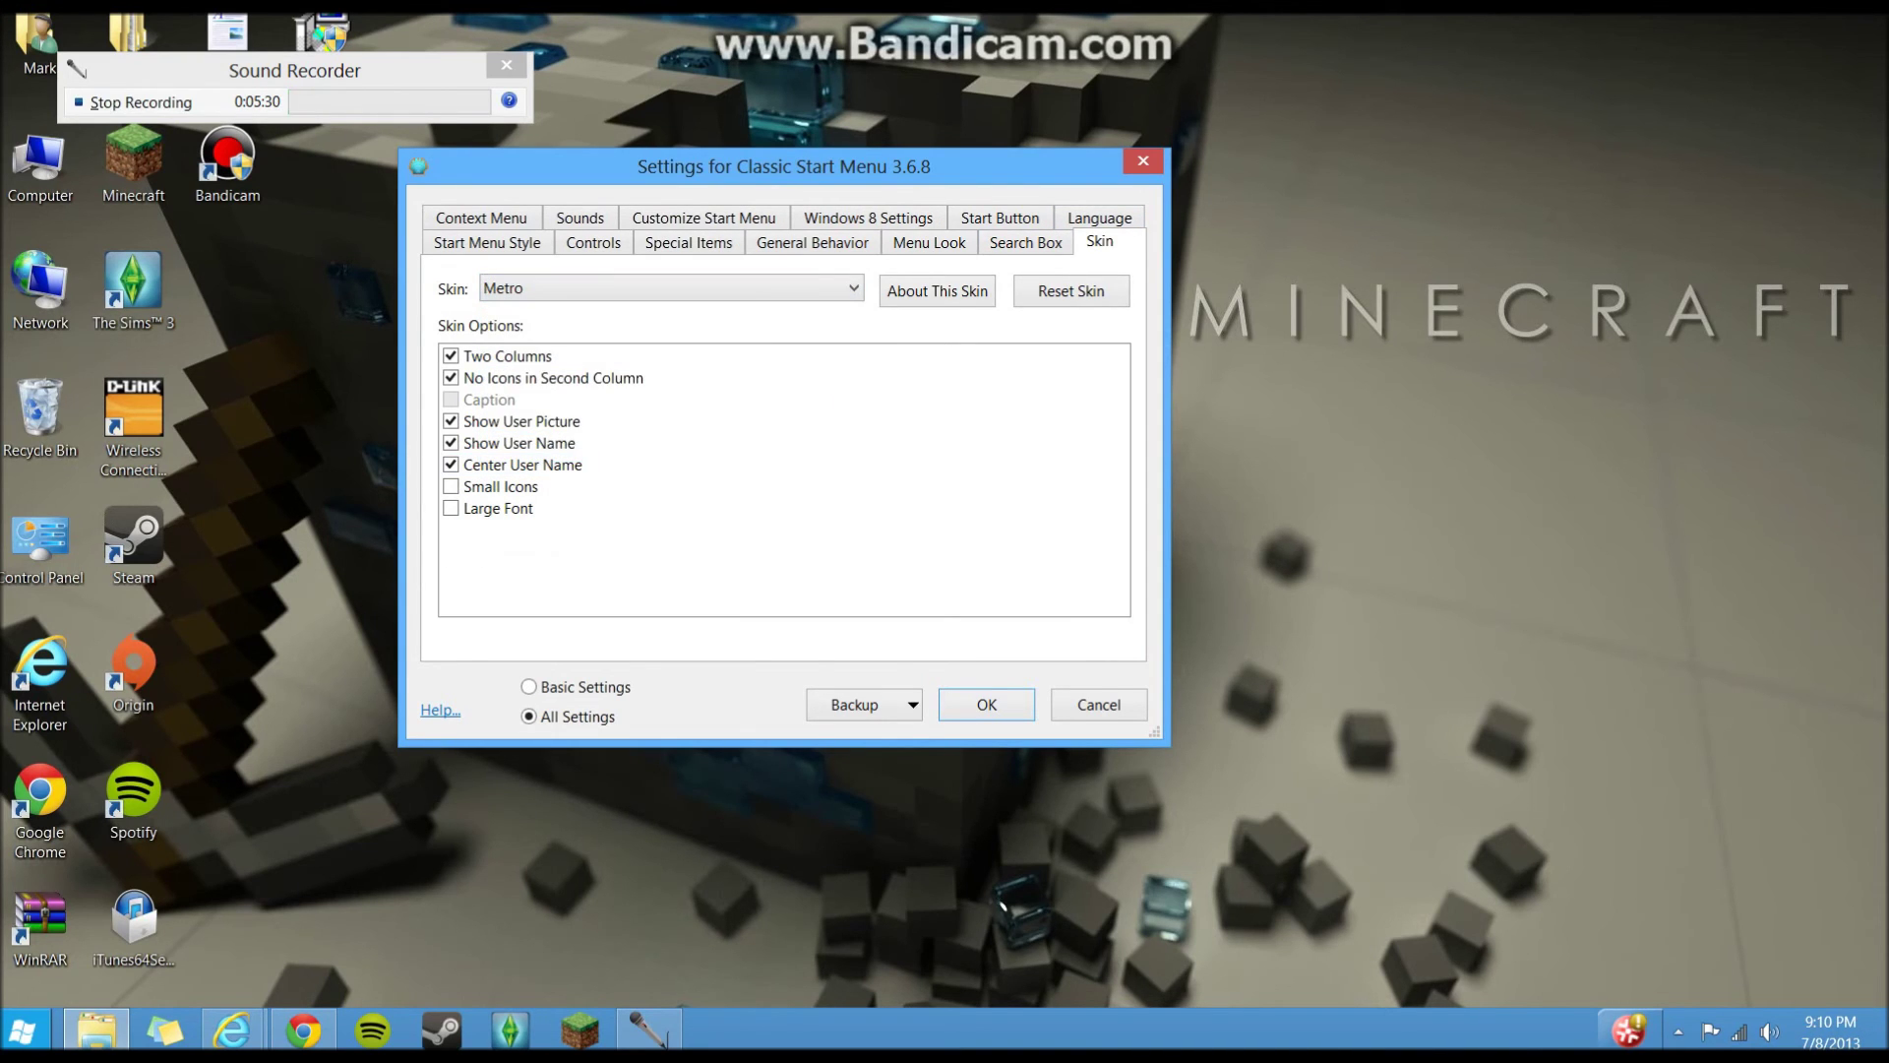
pyautogui.click(21, 1030)
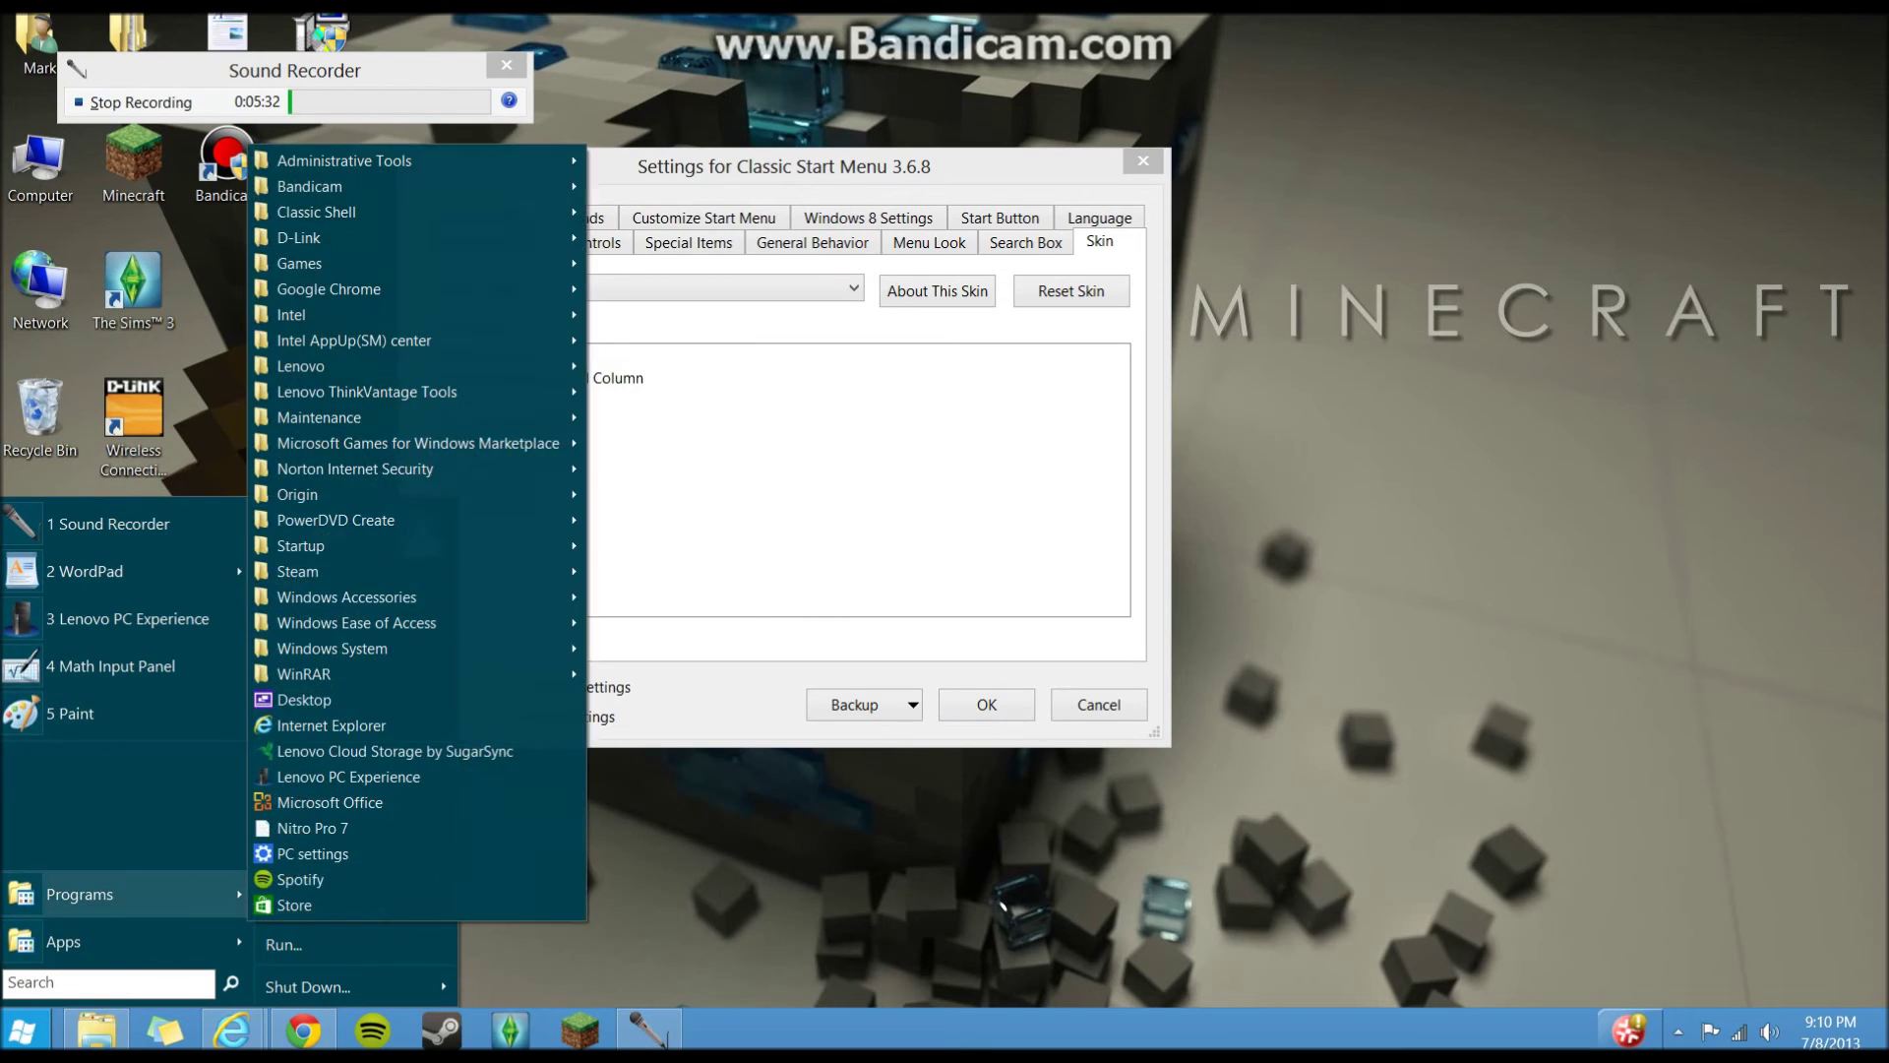
pyautogui.click(22, 1030)
# Change the start menu skin to Windows Aero and preview the start menu with it
pyautogui.click(671, 288)
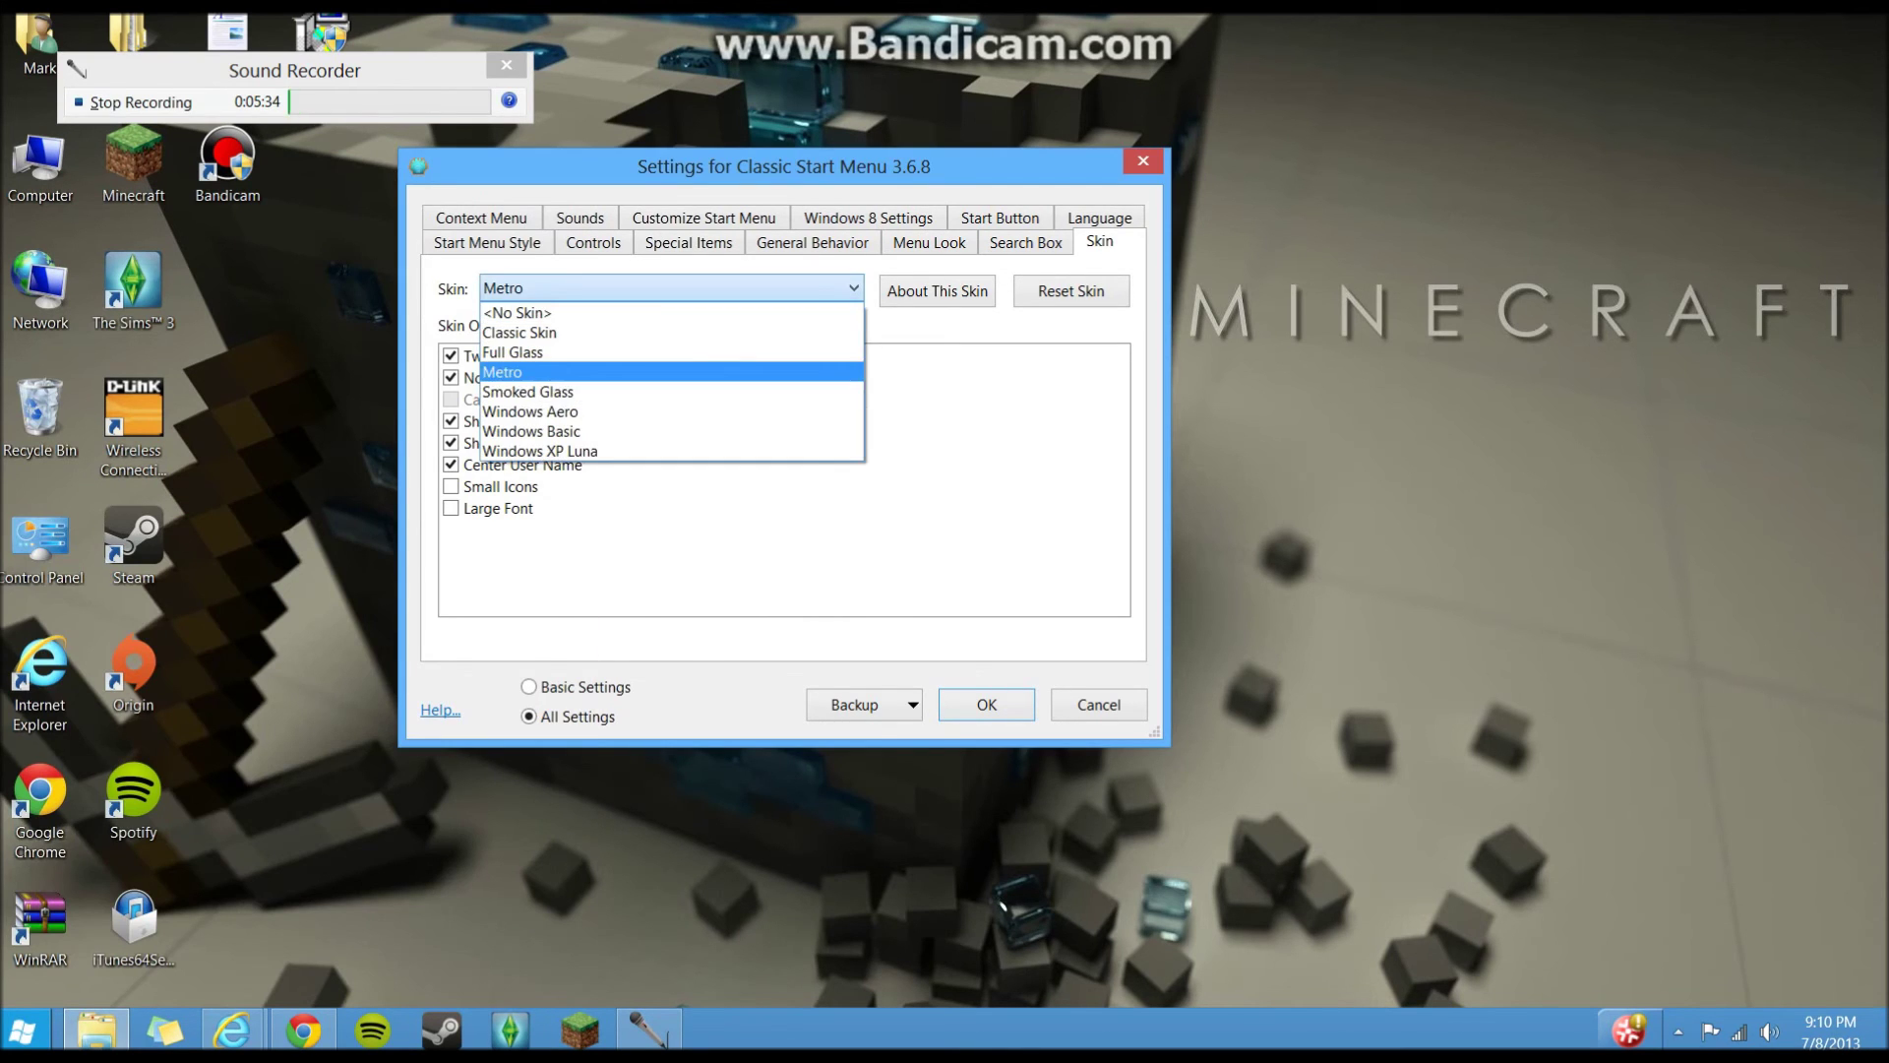
pyautogui.click(531, 411)
pyautogui.press('super')
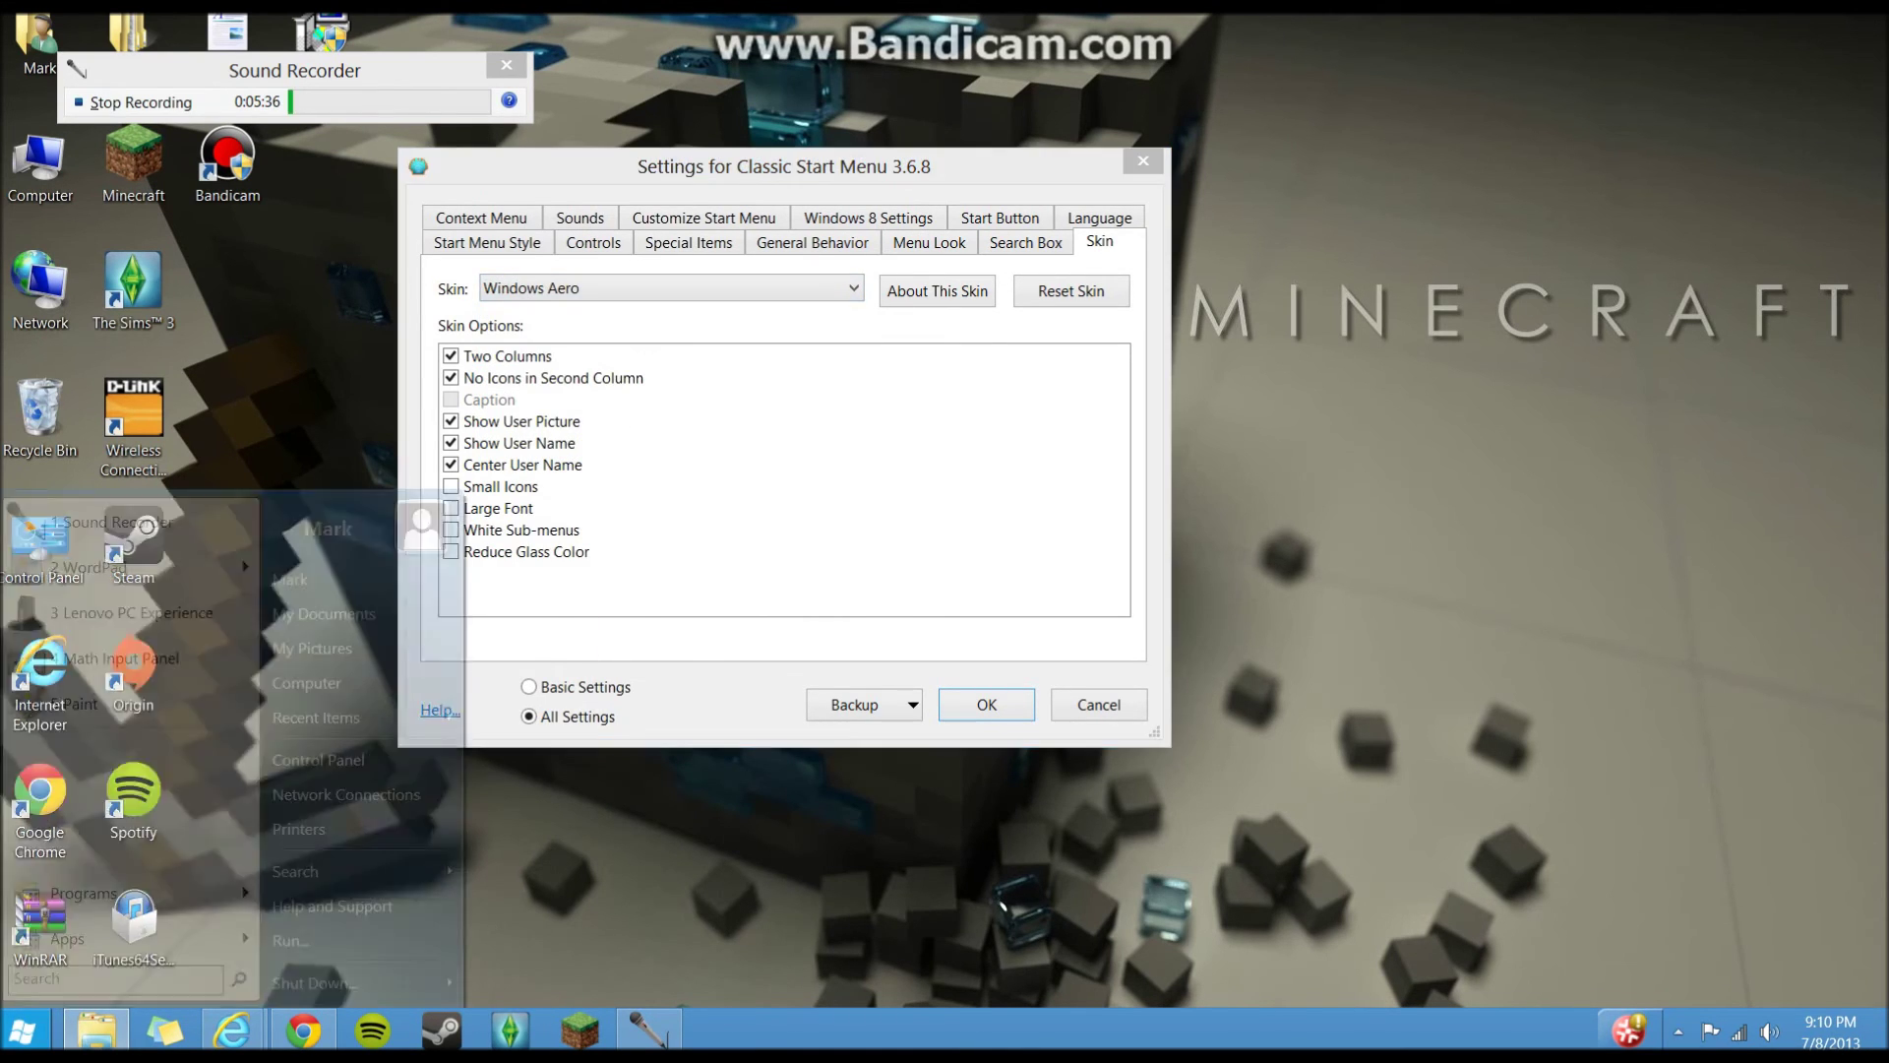
pyautogui.click(22, 1031)
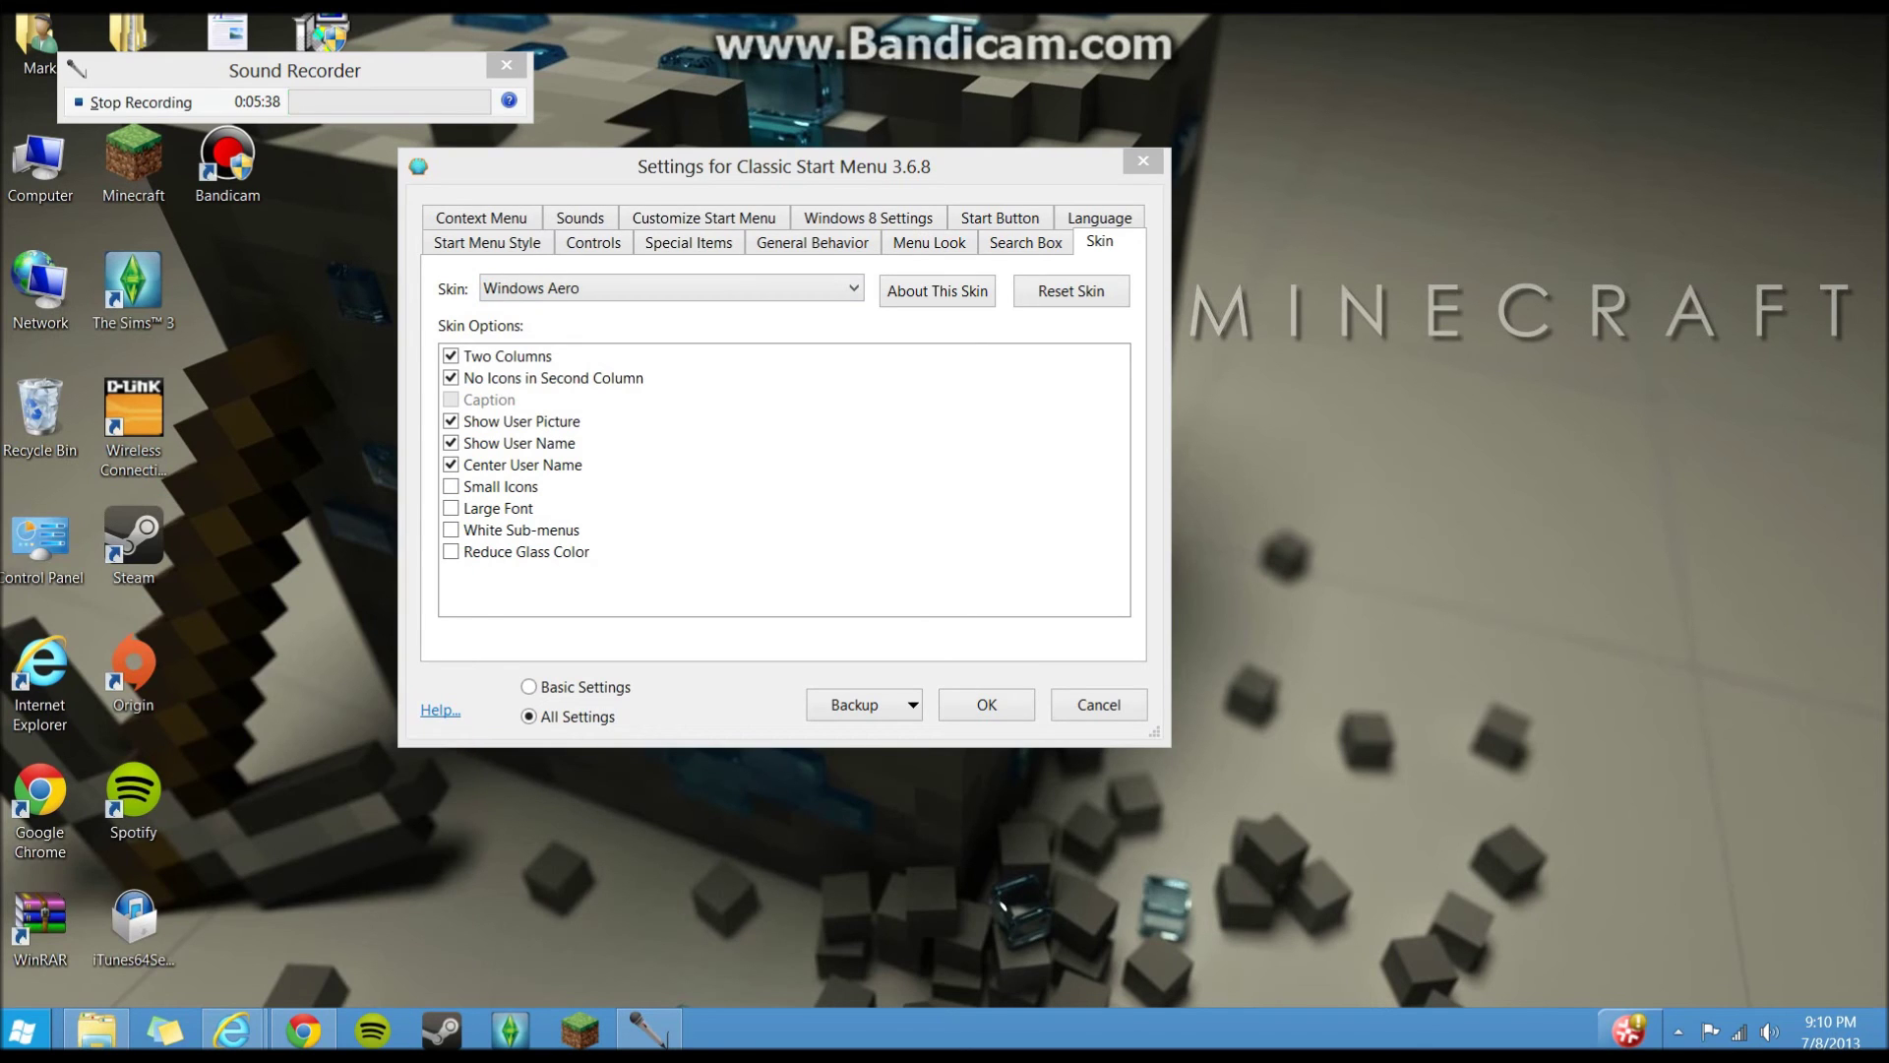
# Set the start menu skin to Windows Basic and preview the start menu with it
pyautogui.click(671, 289)
pyautogui.click(531, 431)
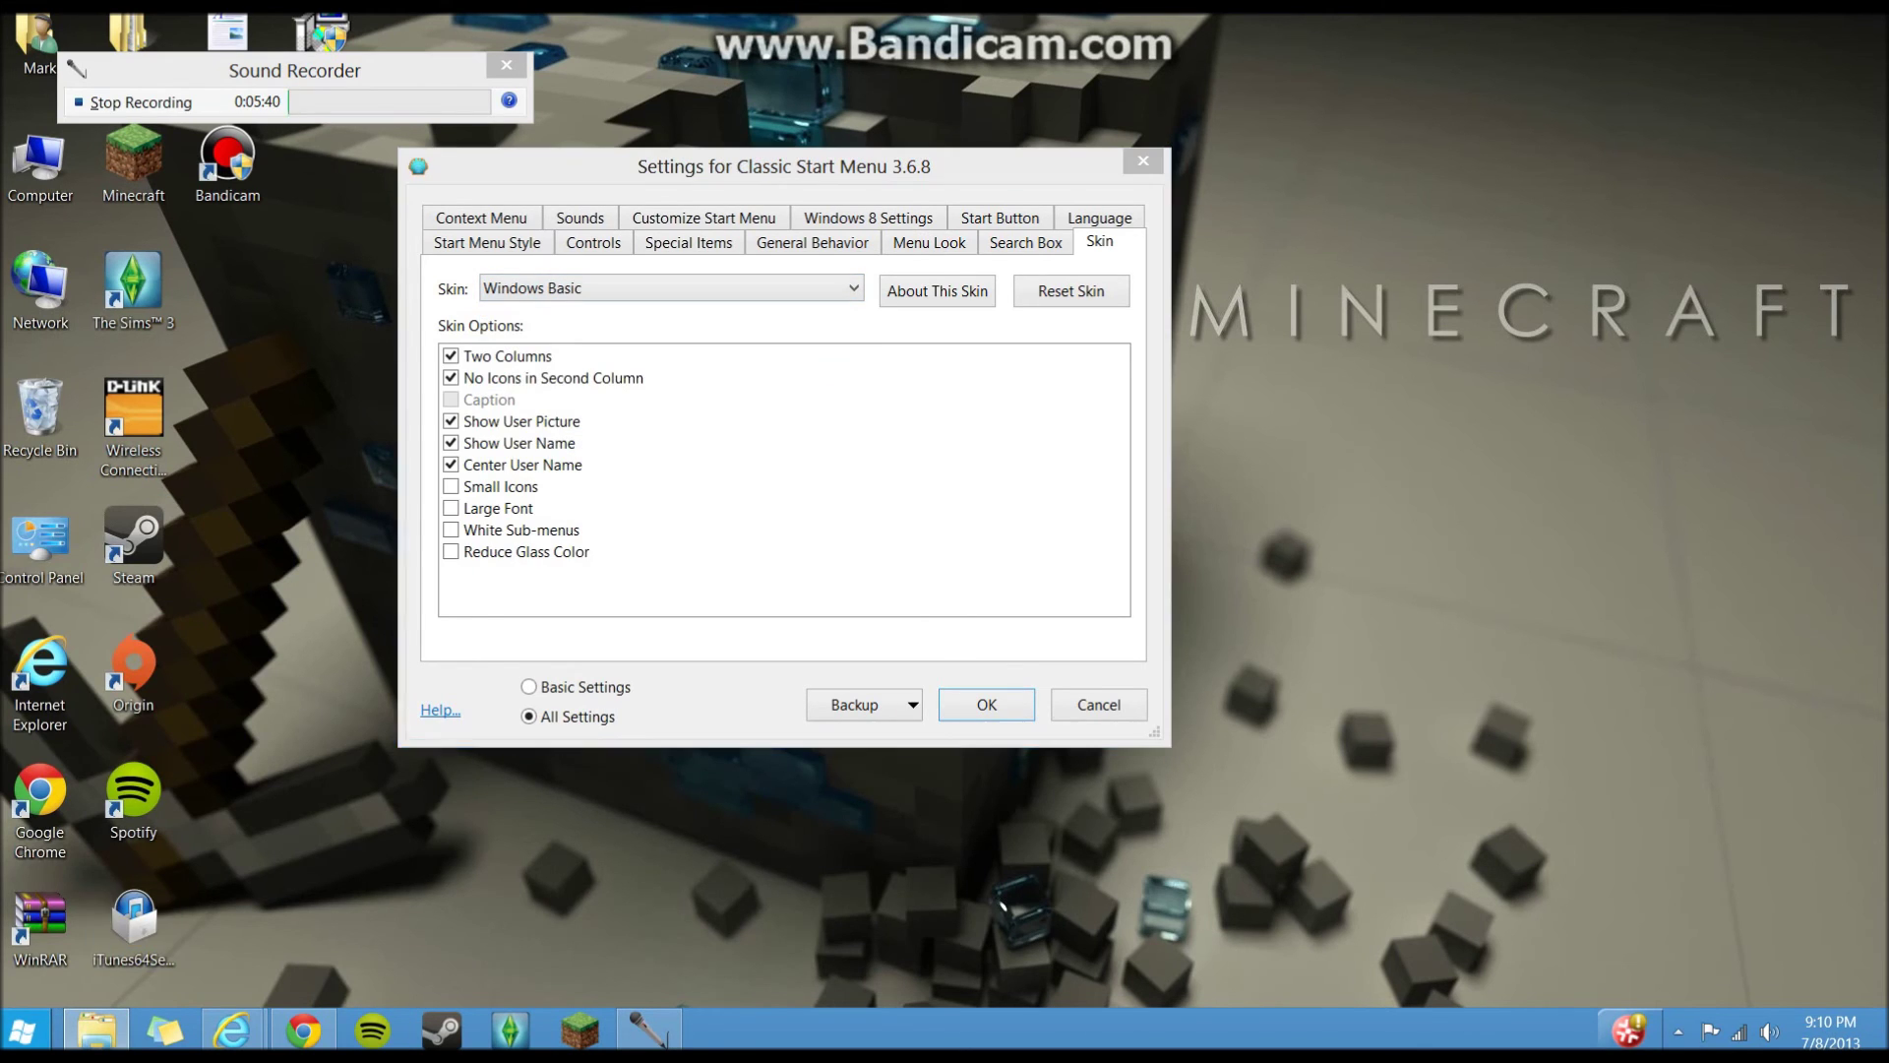
pyautogui.press('super')
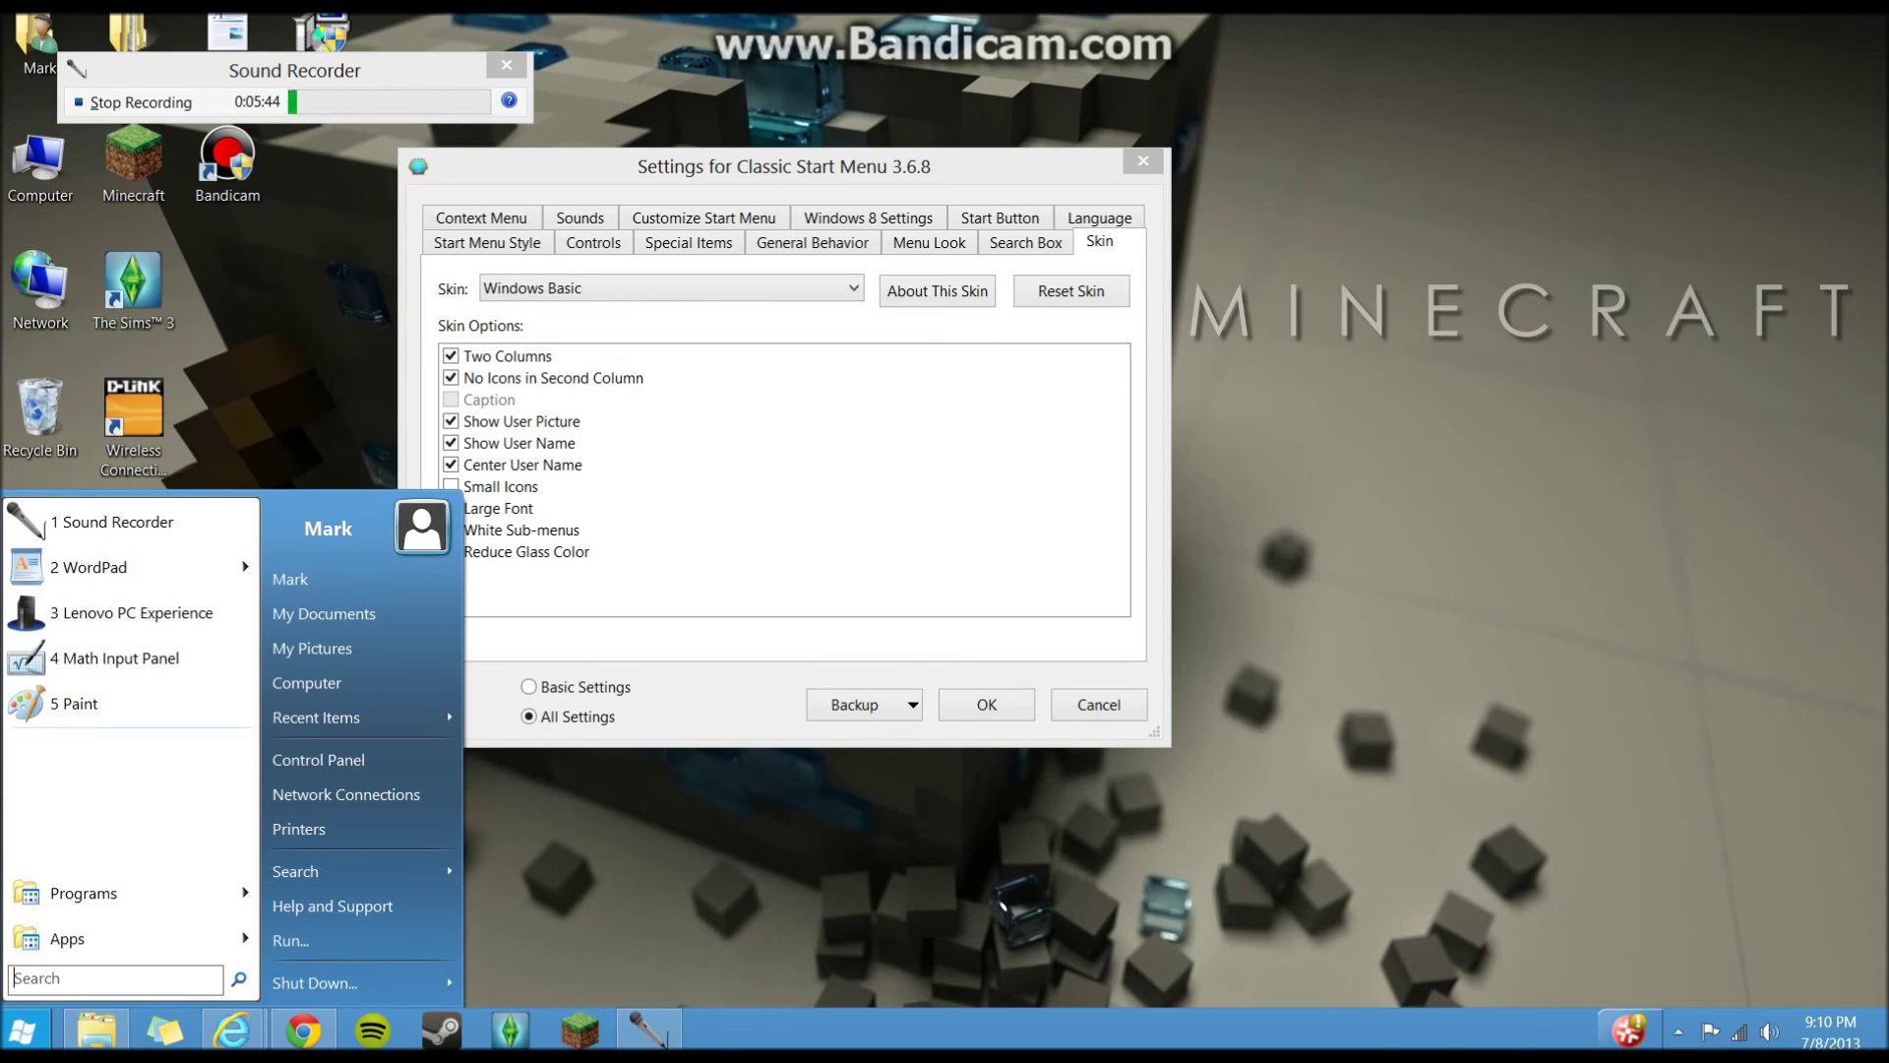
pyautogui.press('super')
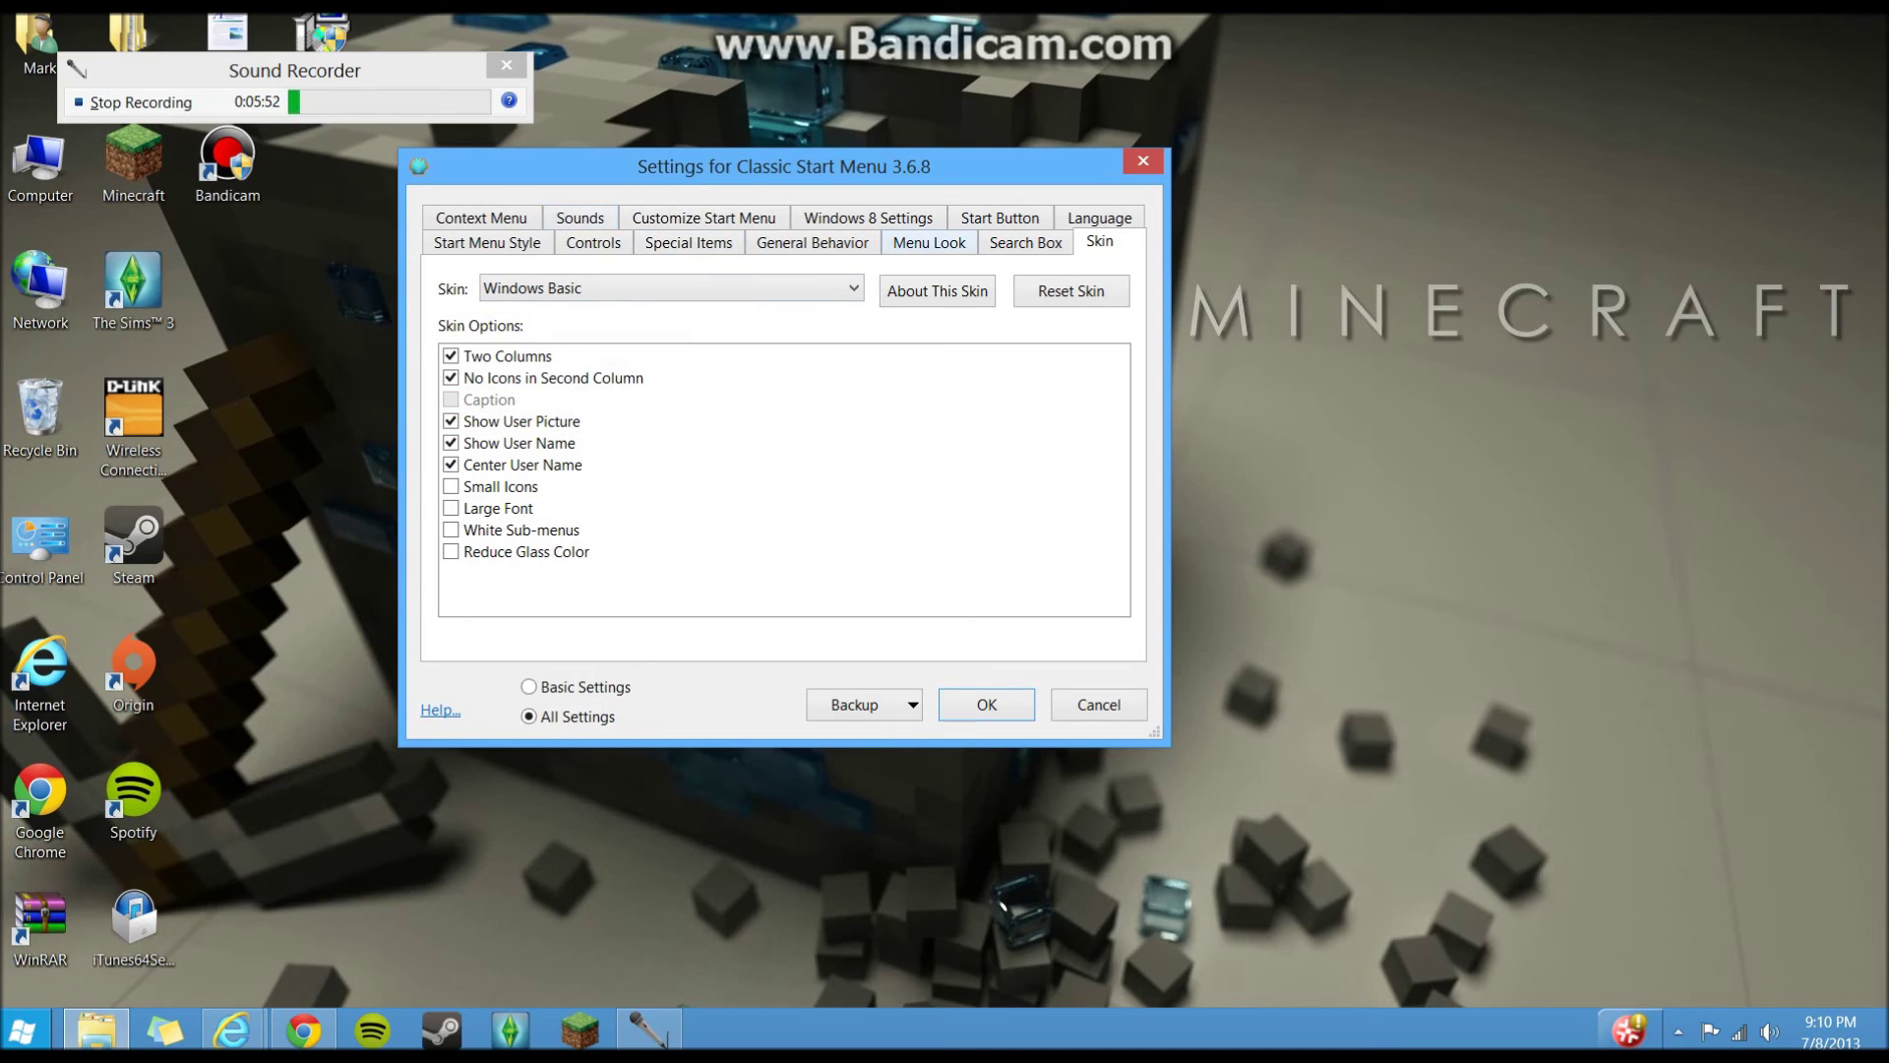
# Review the Language, General Behavior, Customize Start Menu and Controls settings, and accept the settings to close the window
pyautogui.click(1099, 217)
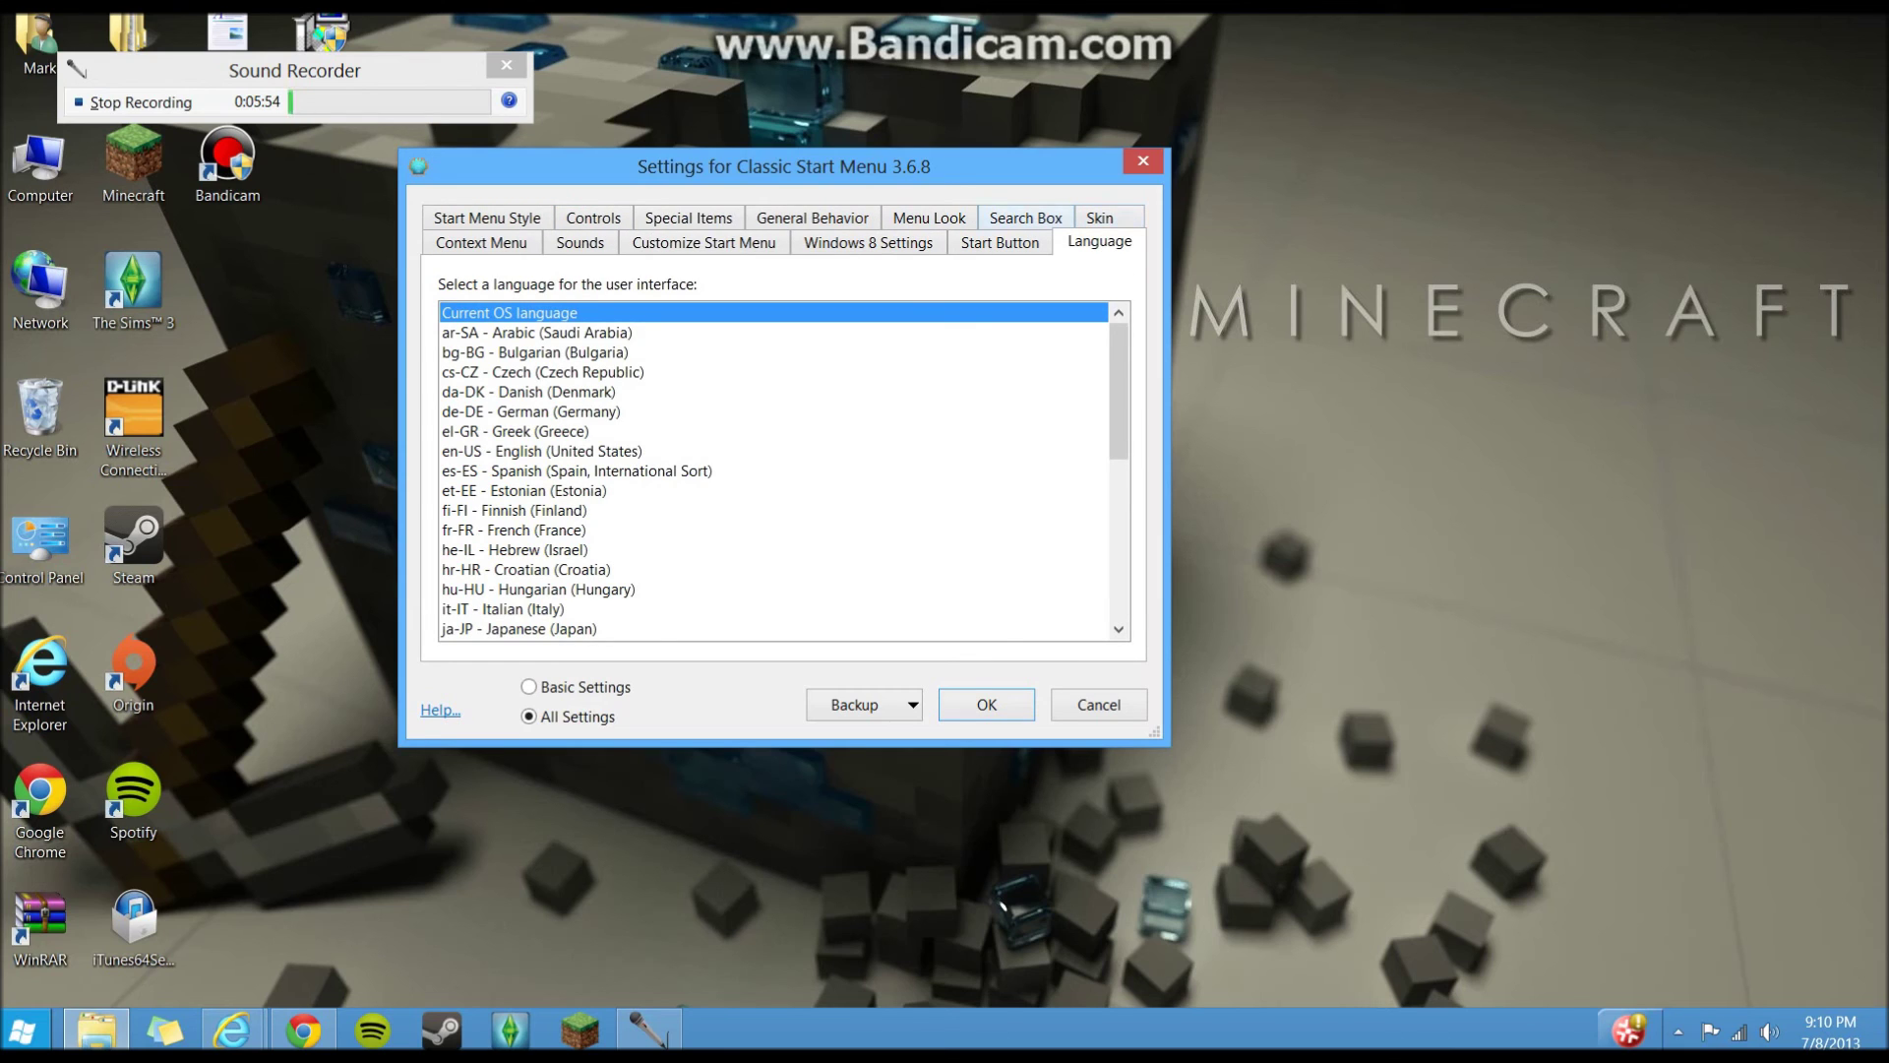
pyautogui.click(835, 218)
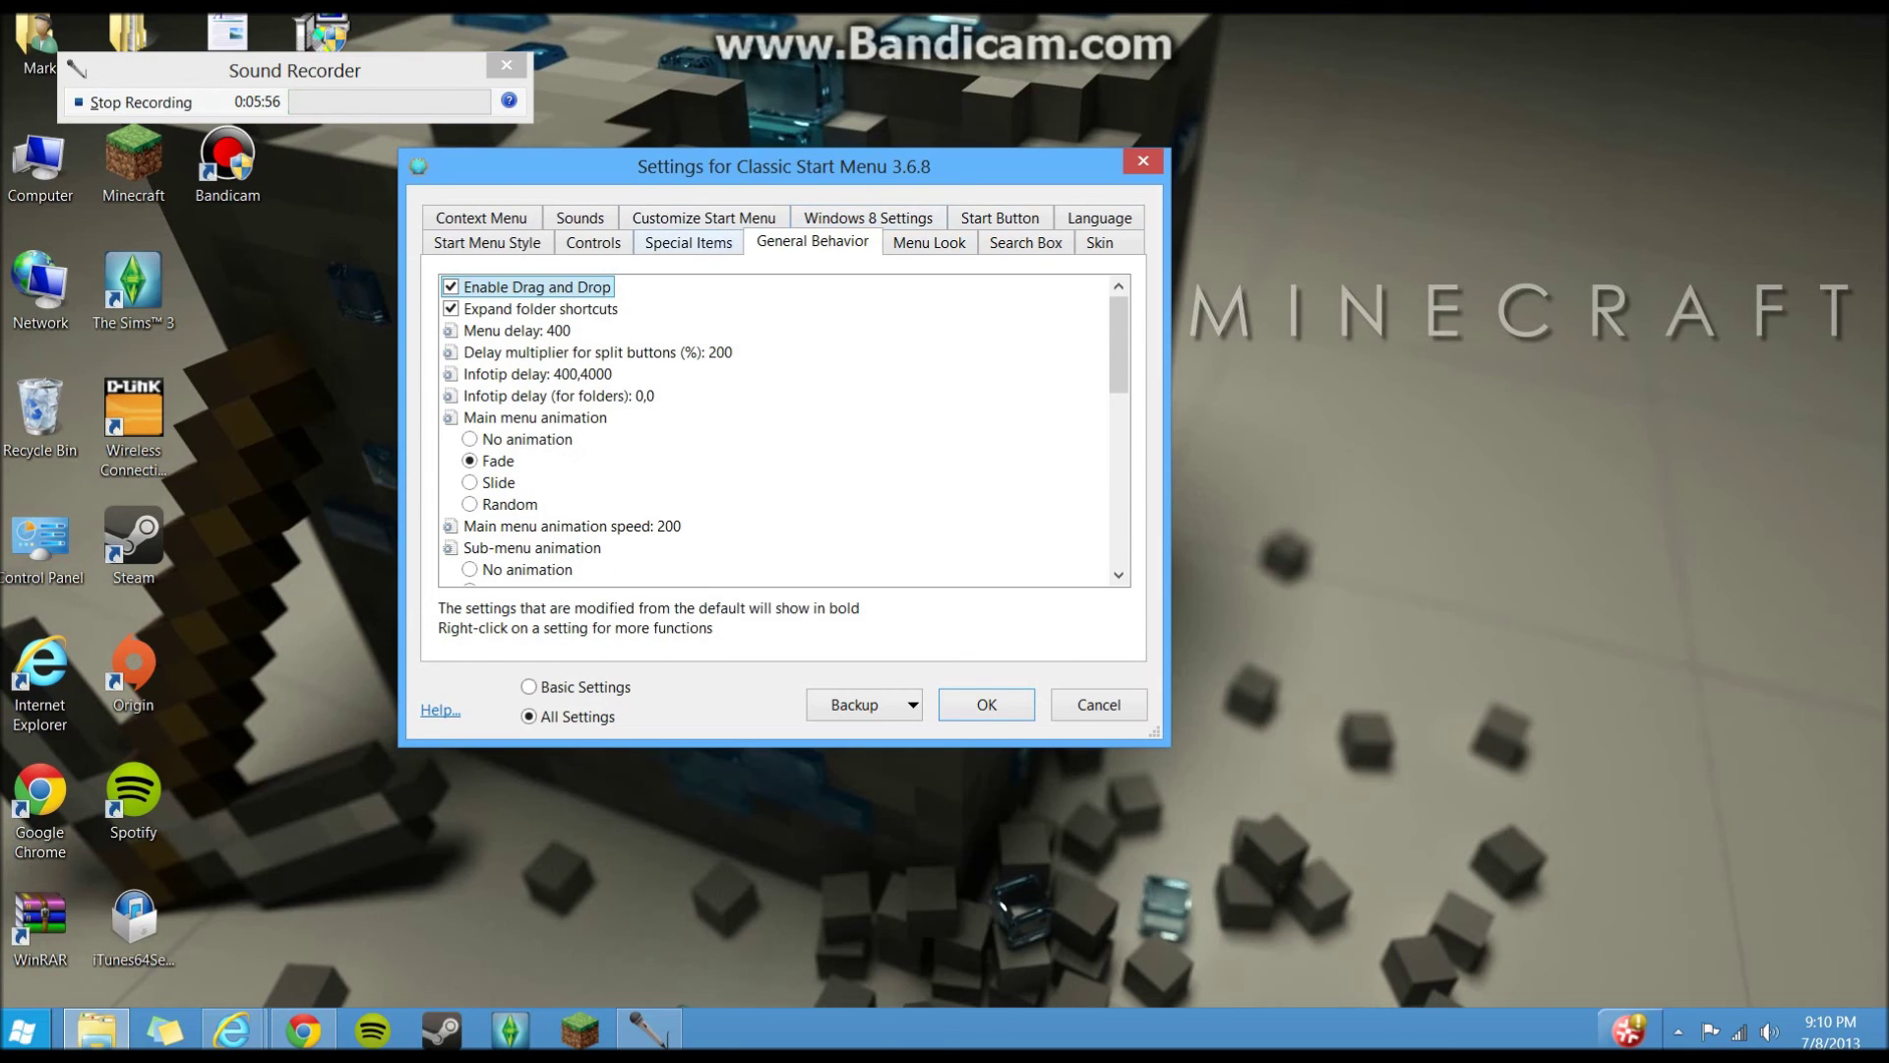
pyautogui.click(704, 217)
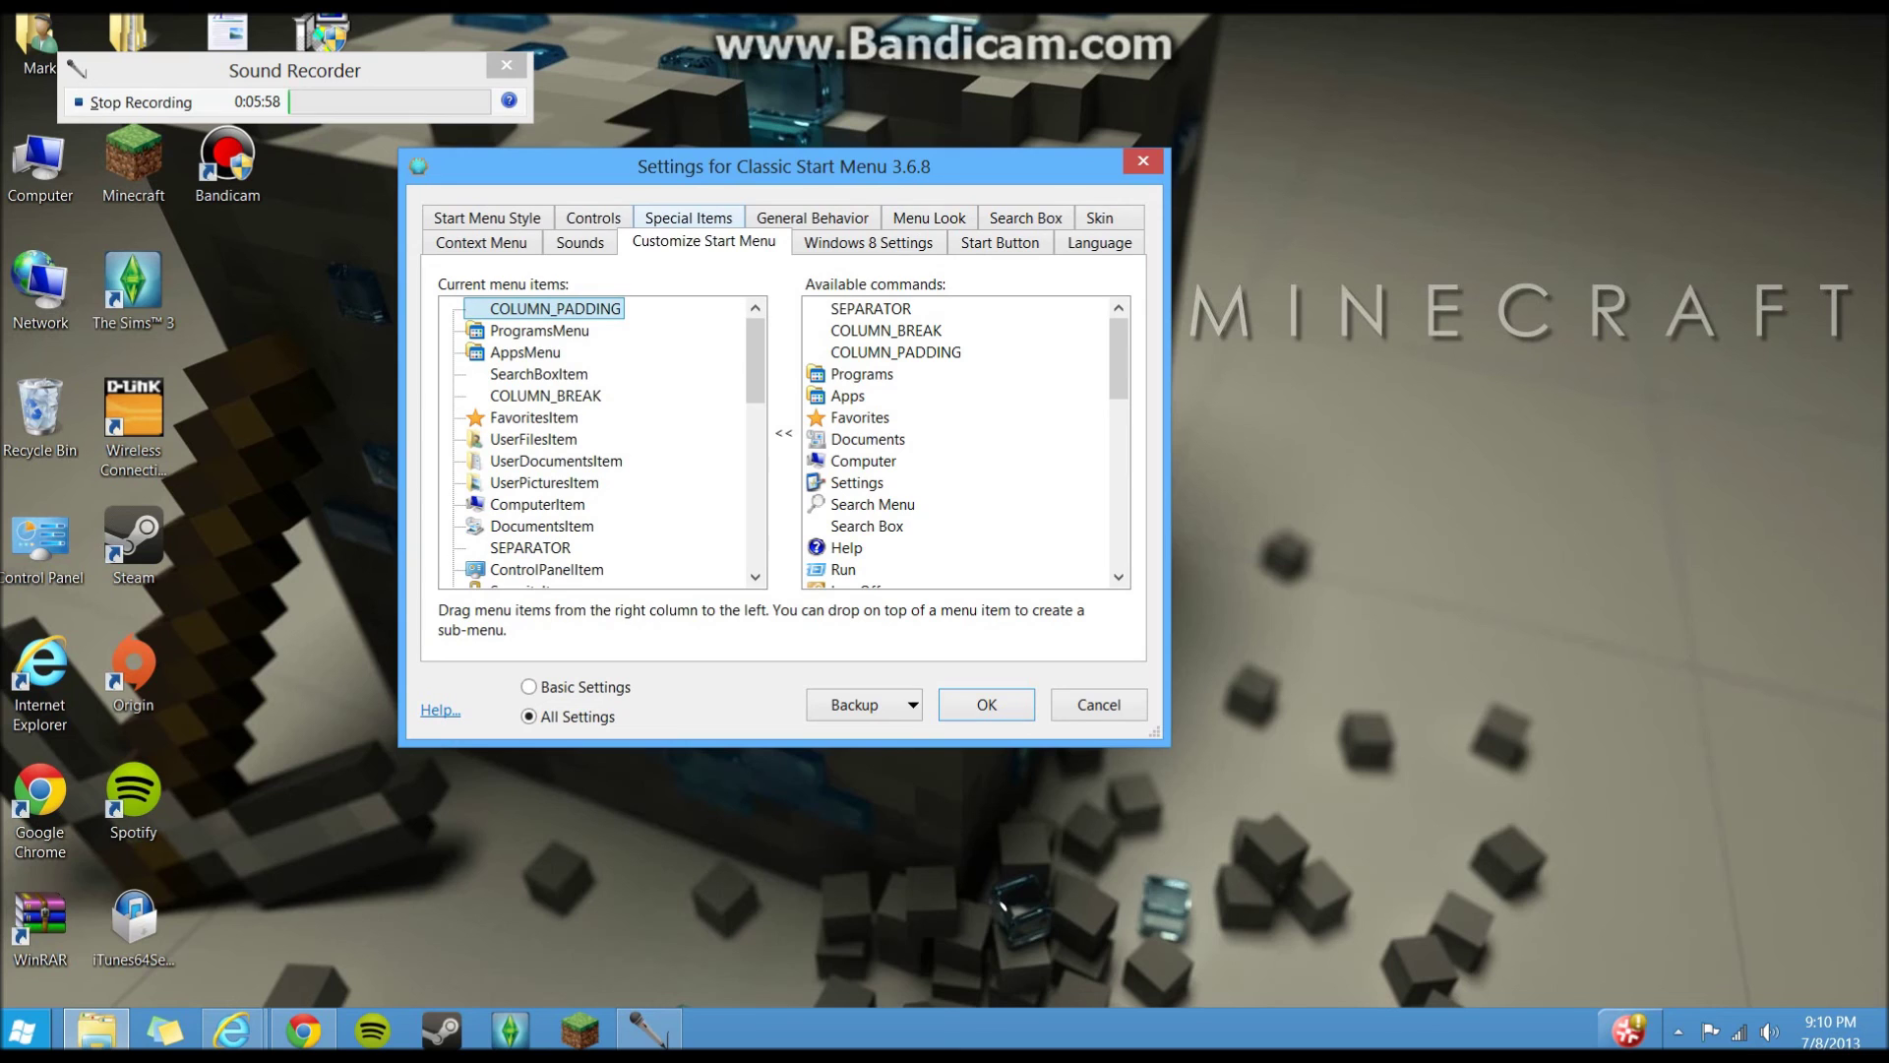
pyautogui.click(594, 217)
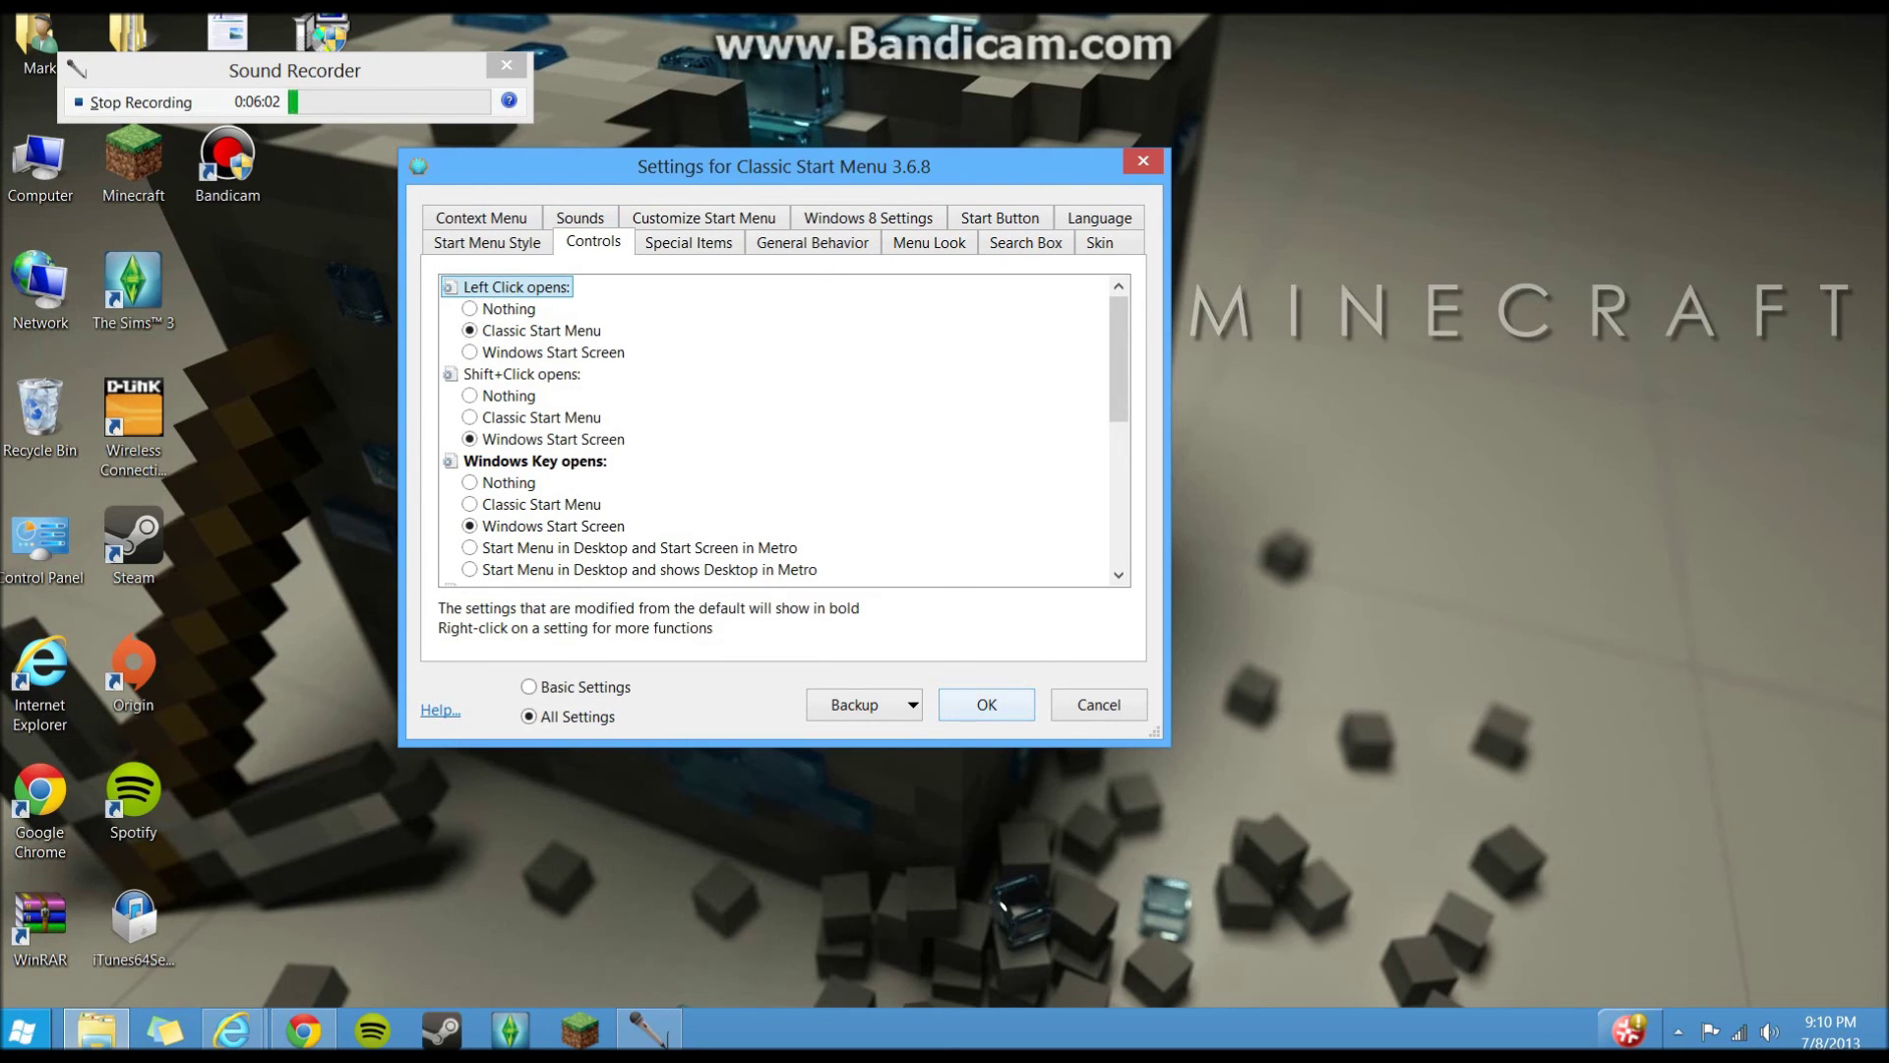
pyautogui.click(986, 705)
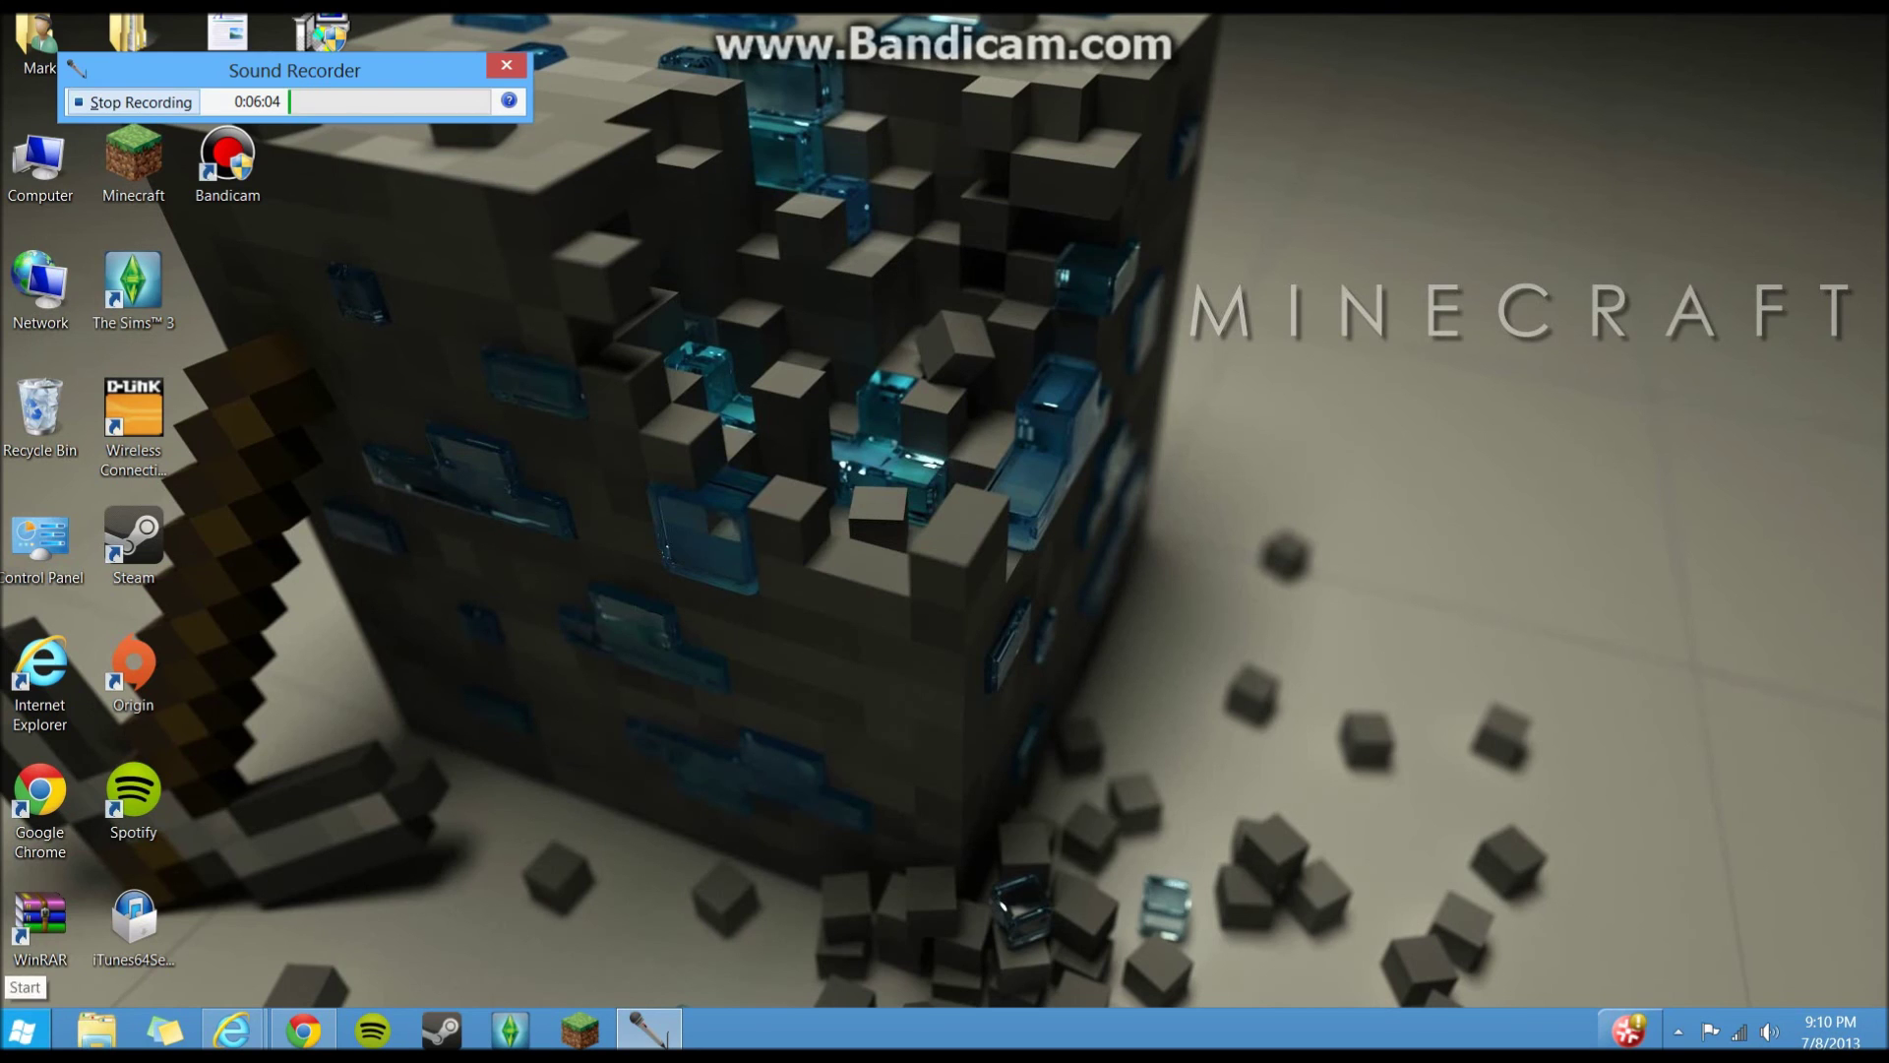
# Open the classic start menu and look through its Programs and Apps entries
pyautogui.press('super')
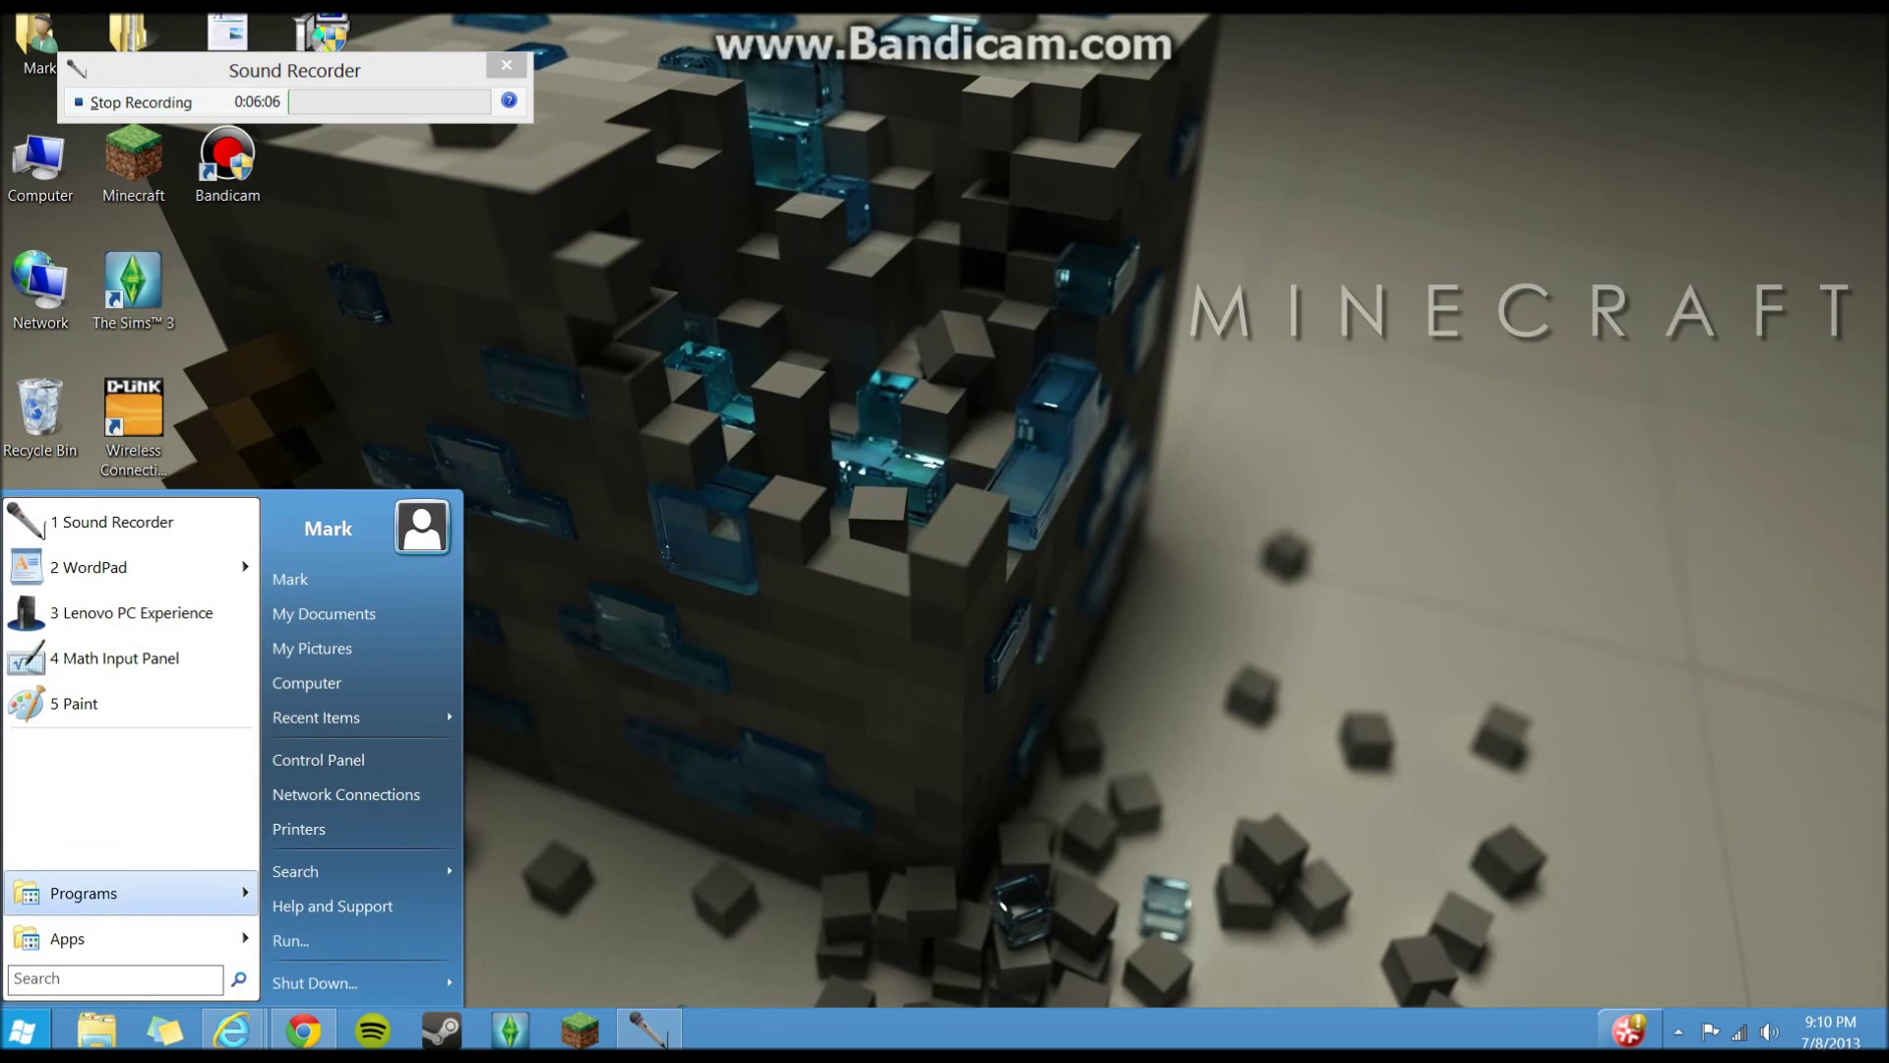
pyautogui.moveTo(130, 893)
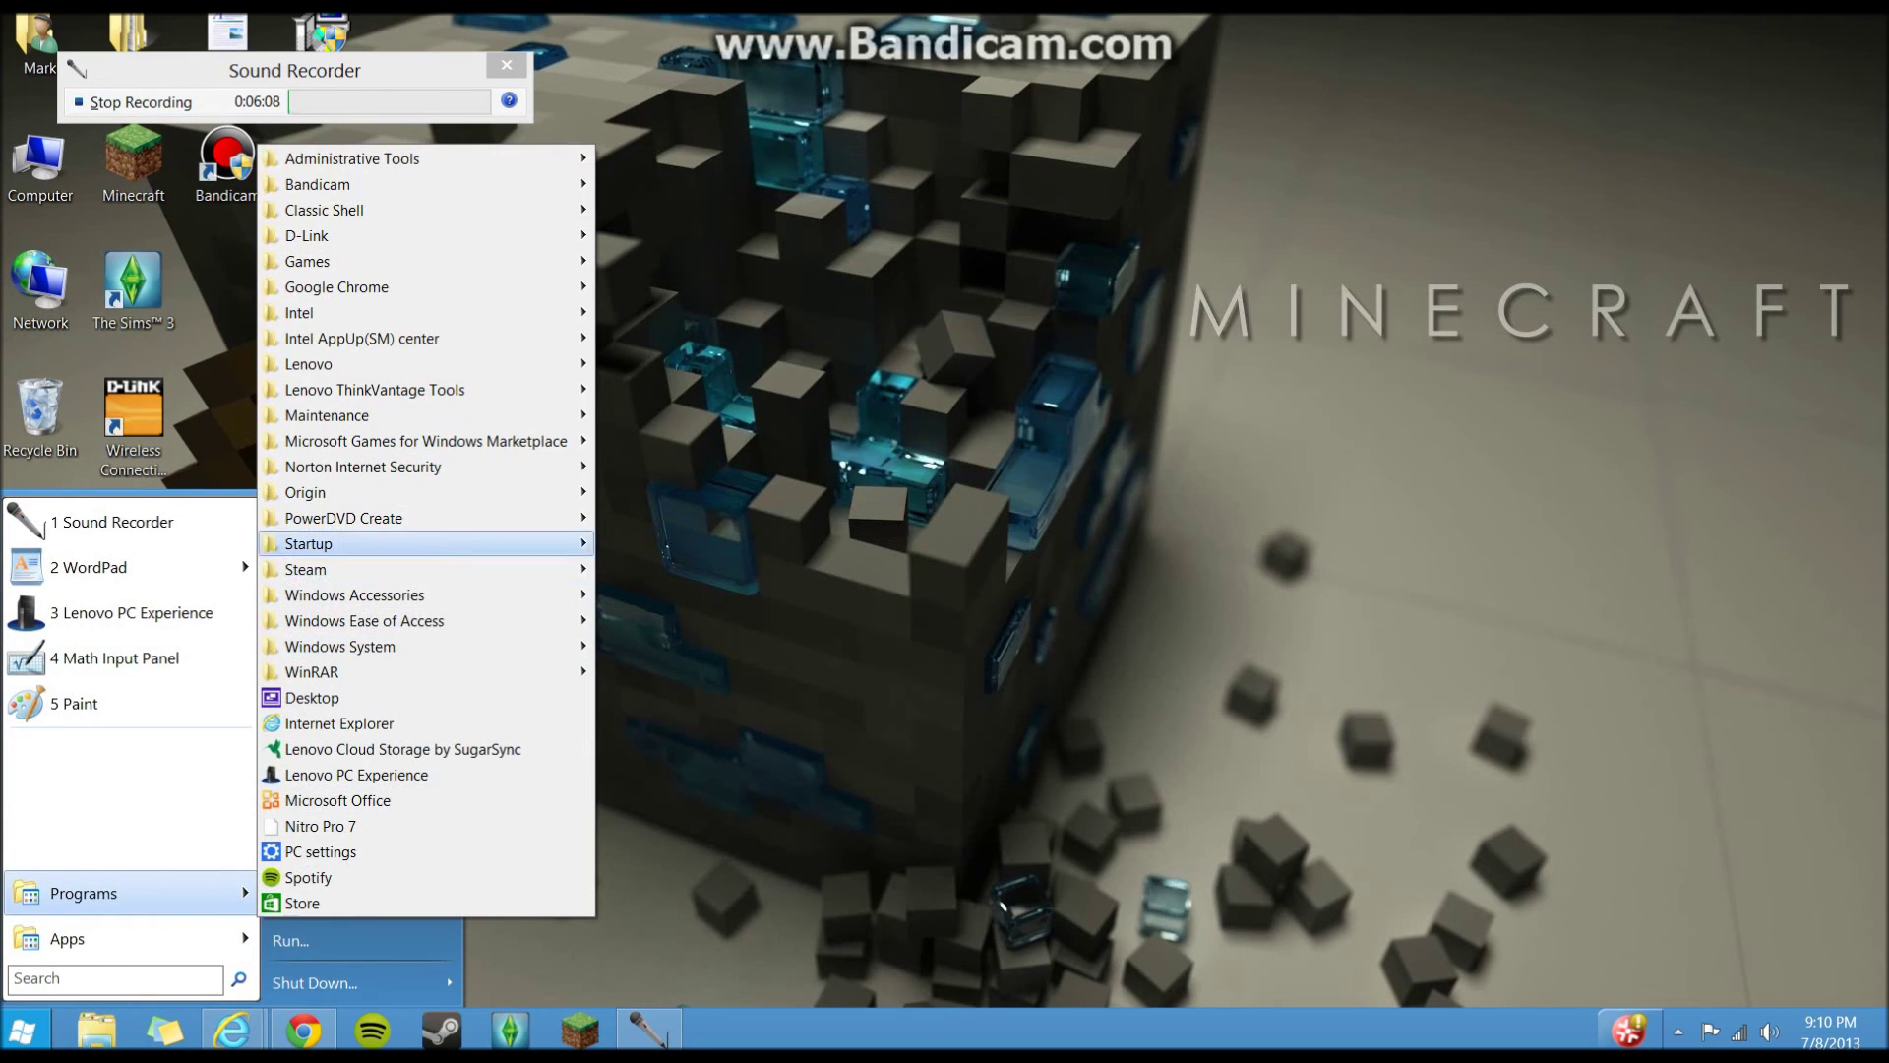
pyautogui.moveTo(425, 468)
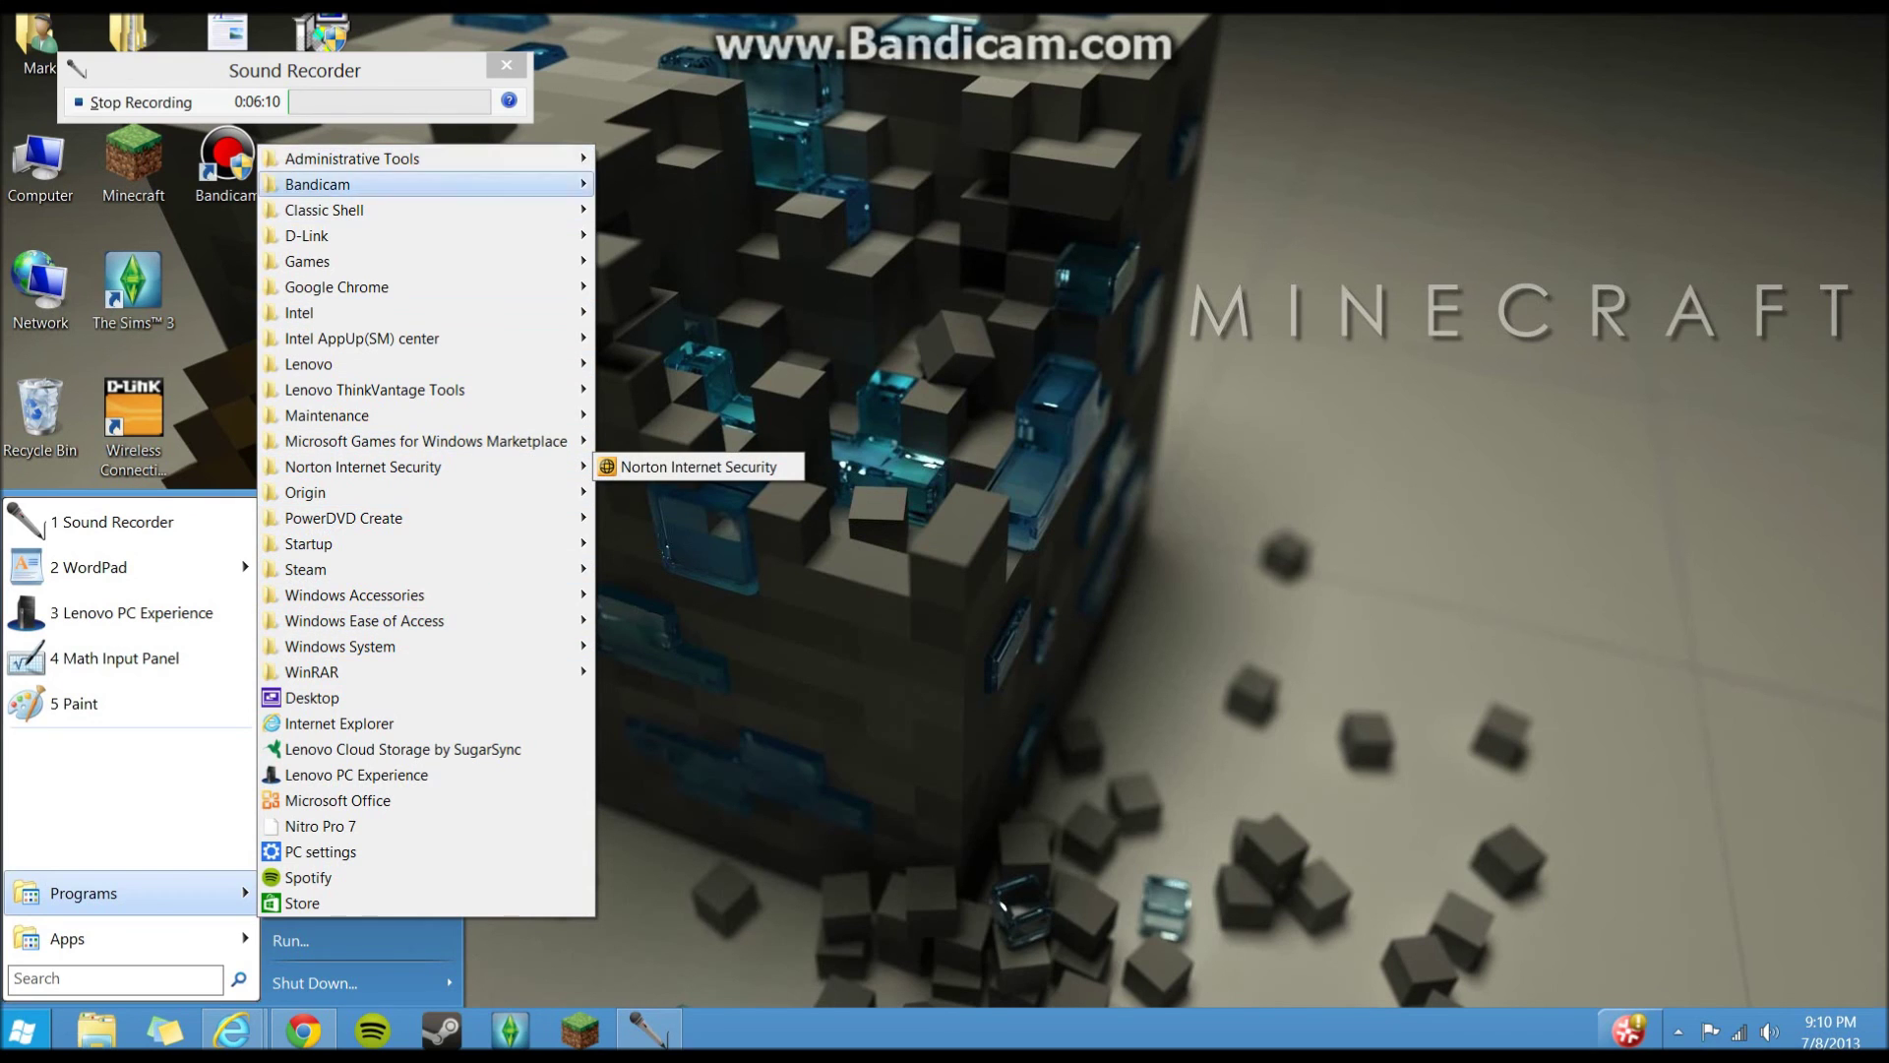
pyautogui.moveTo(130, 939)
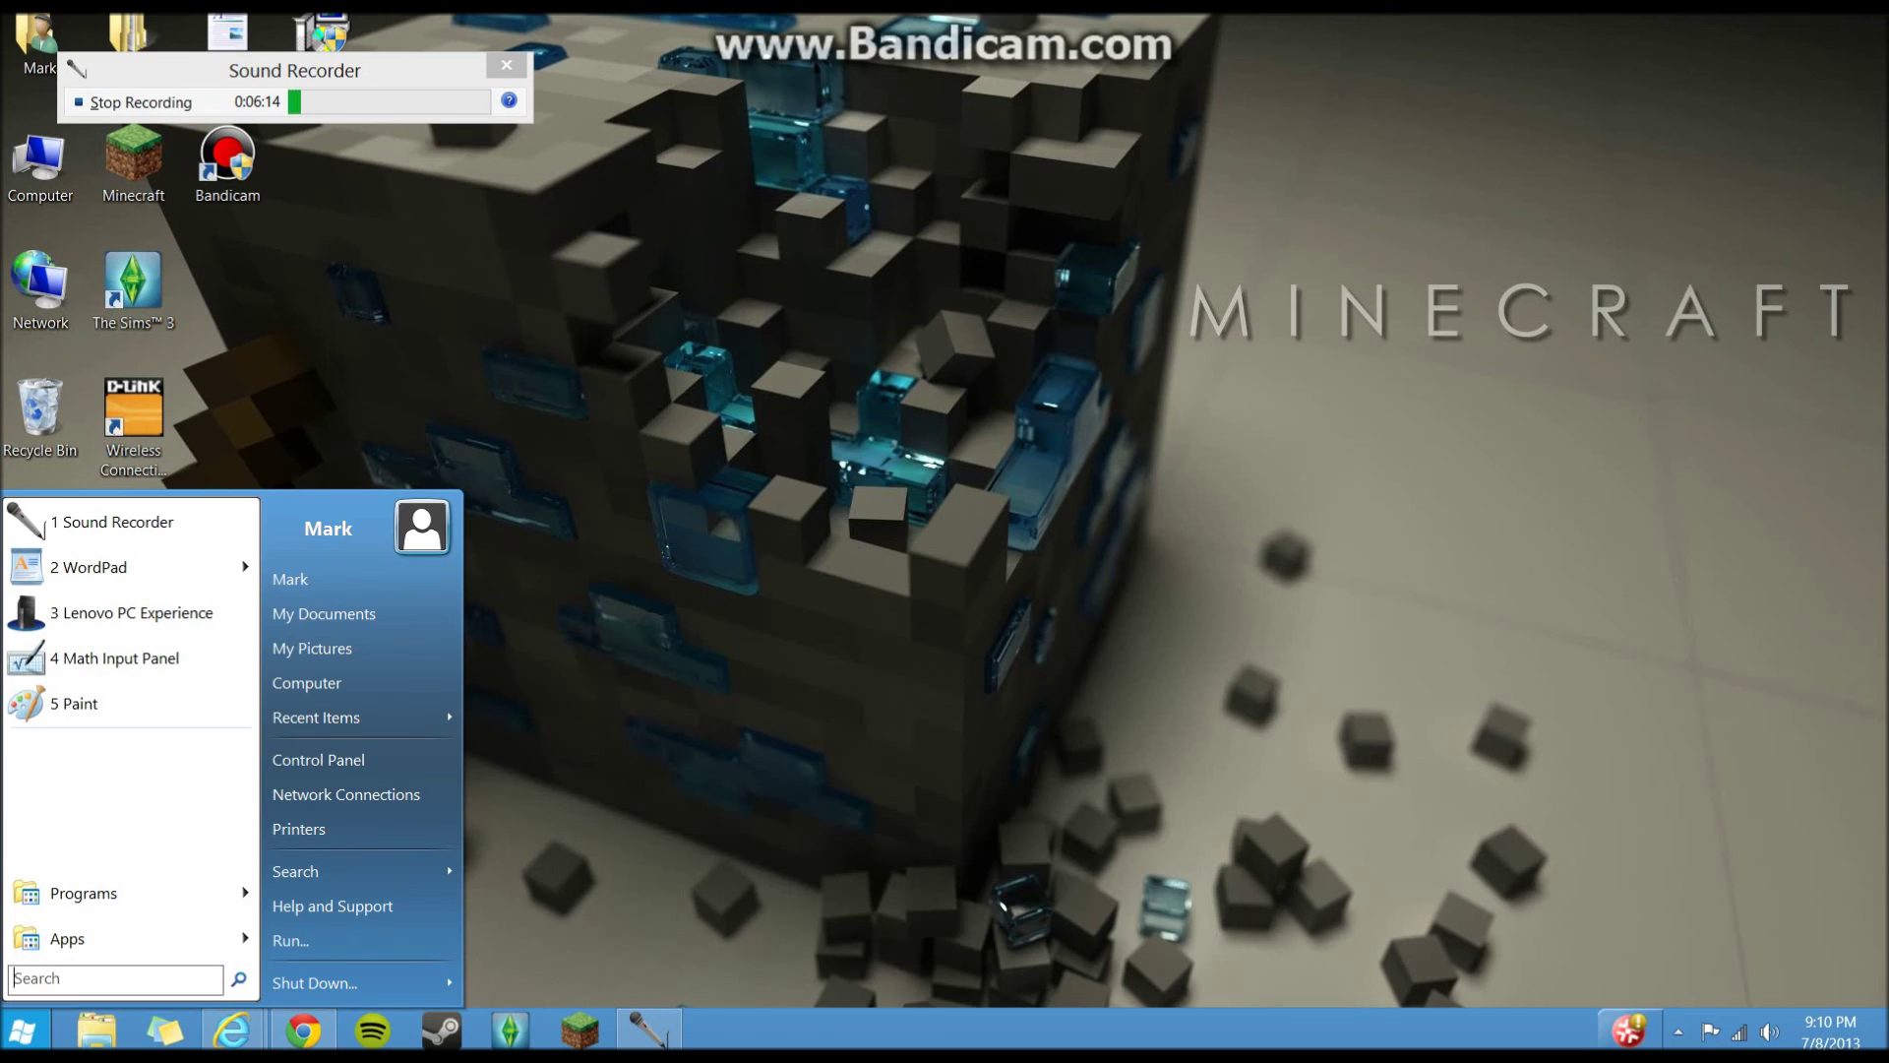
# Open the Run dialog from the classic start menu and cancel it, and view the Windows 8 Start screen before returning to the desktop
pyautogui.click(295, 931)
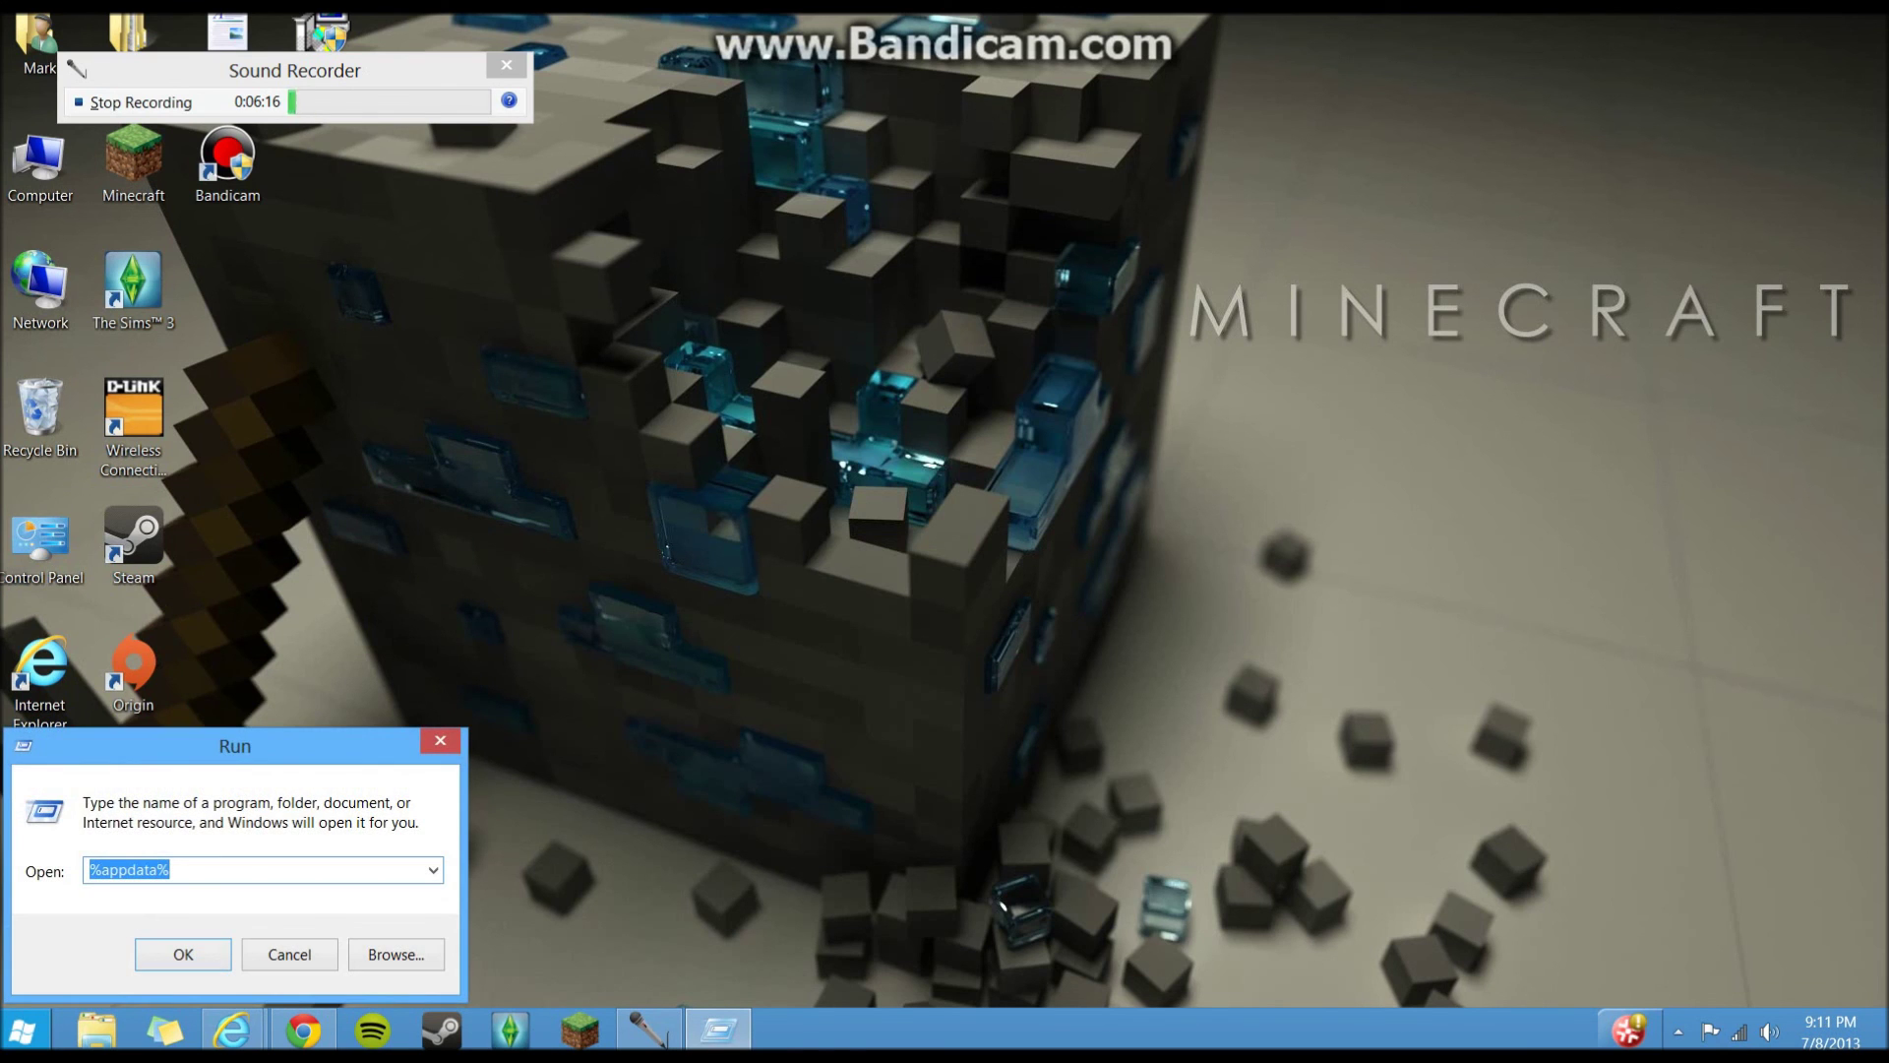
pyautogui.click(290, 955)
pyautogui.click(4, 1045)
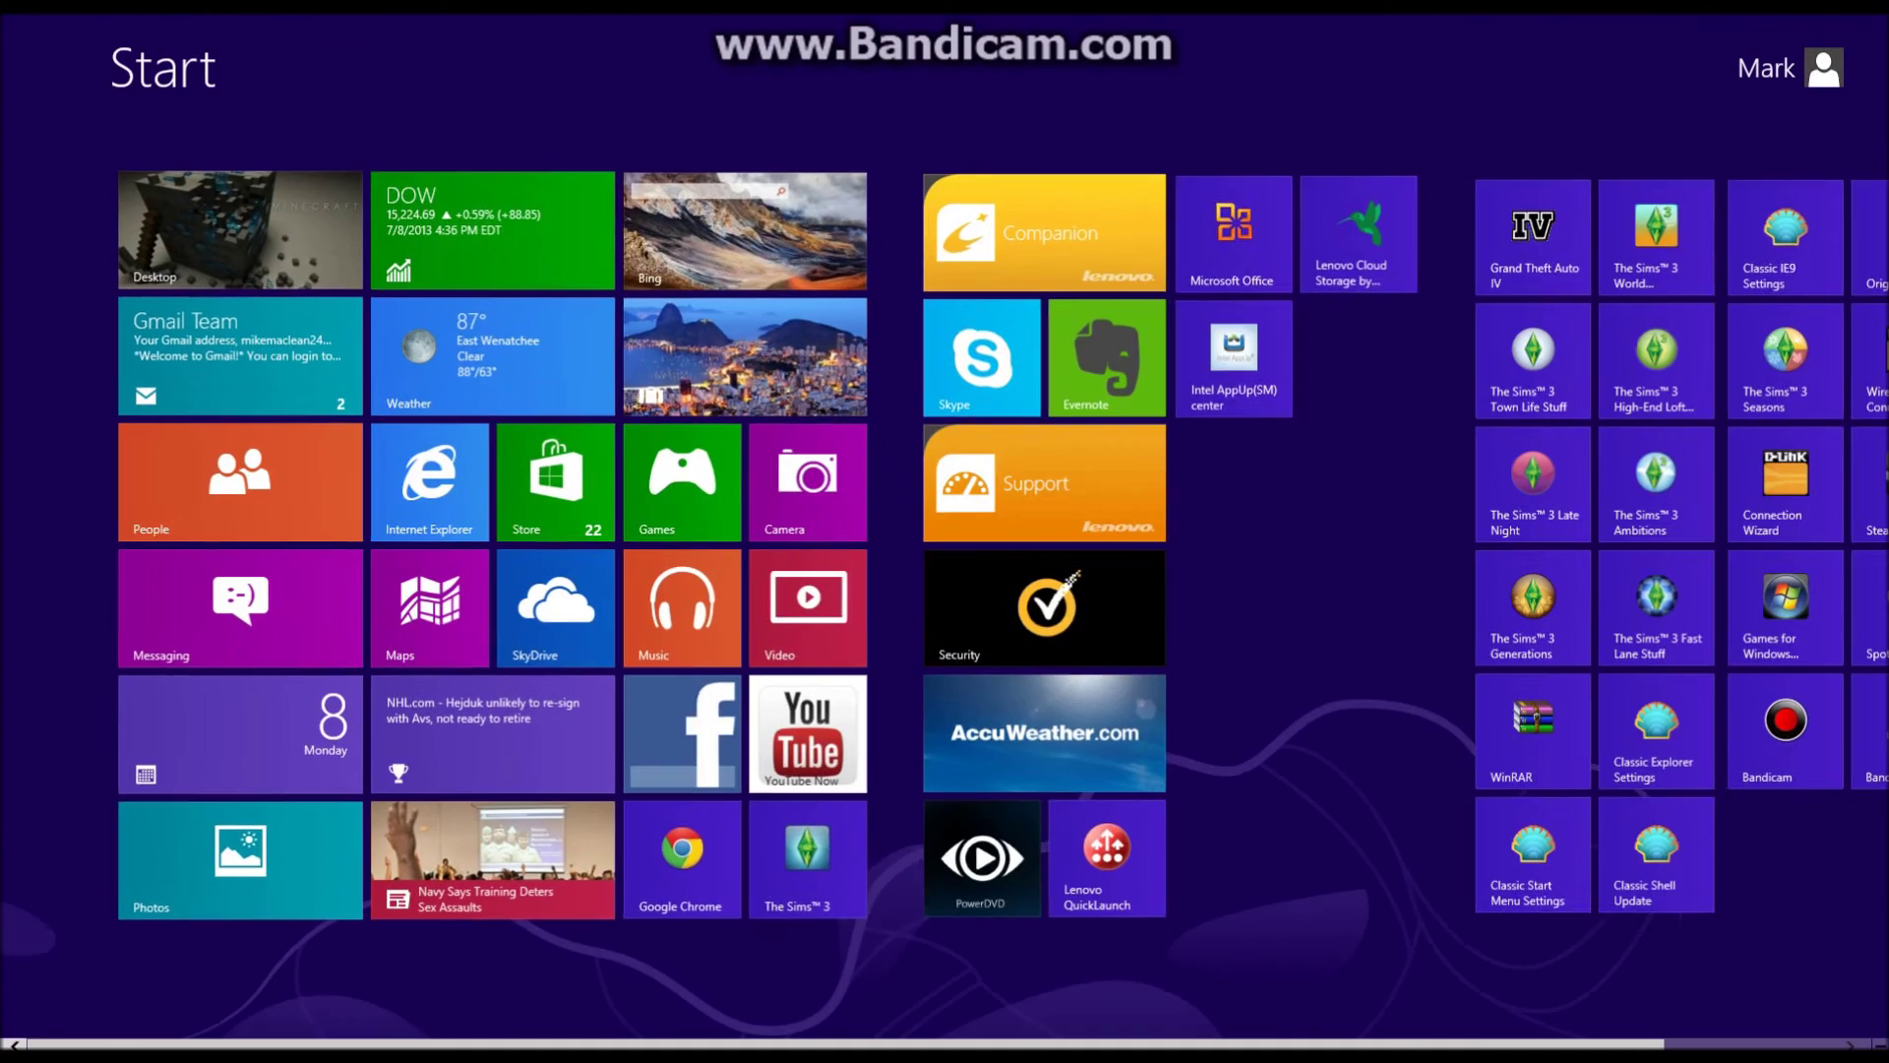
pyautogui.press('super')
# Reopen the classic start menu, move the highlight up through its system entries, and close the menu
pyautogui.press('super')
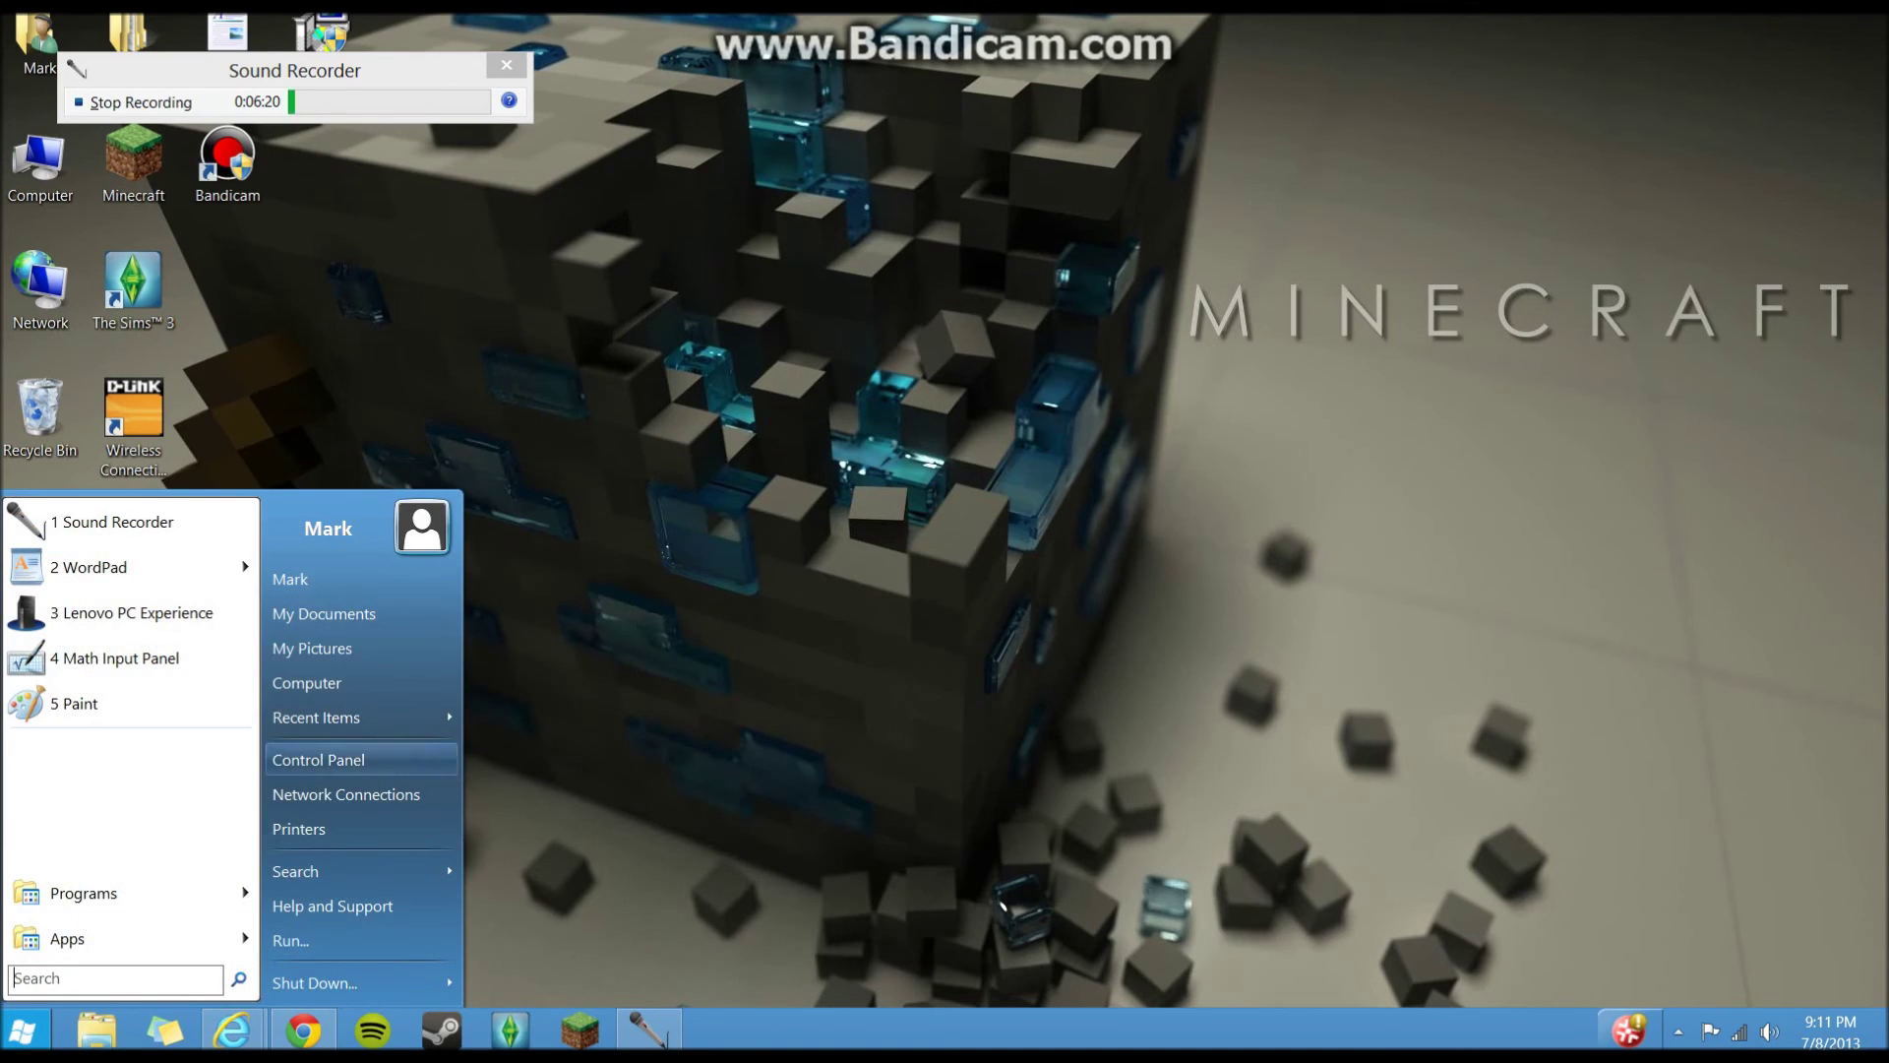
pyautogui.press('Up')
pyautogui.press('Up')
pyautogui.press('Up')
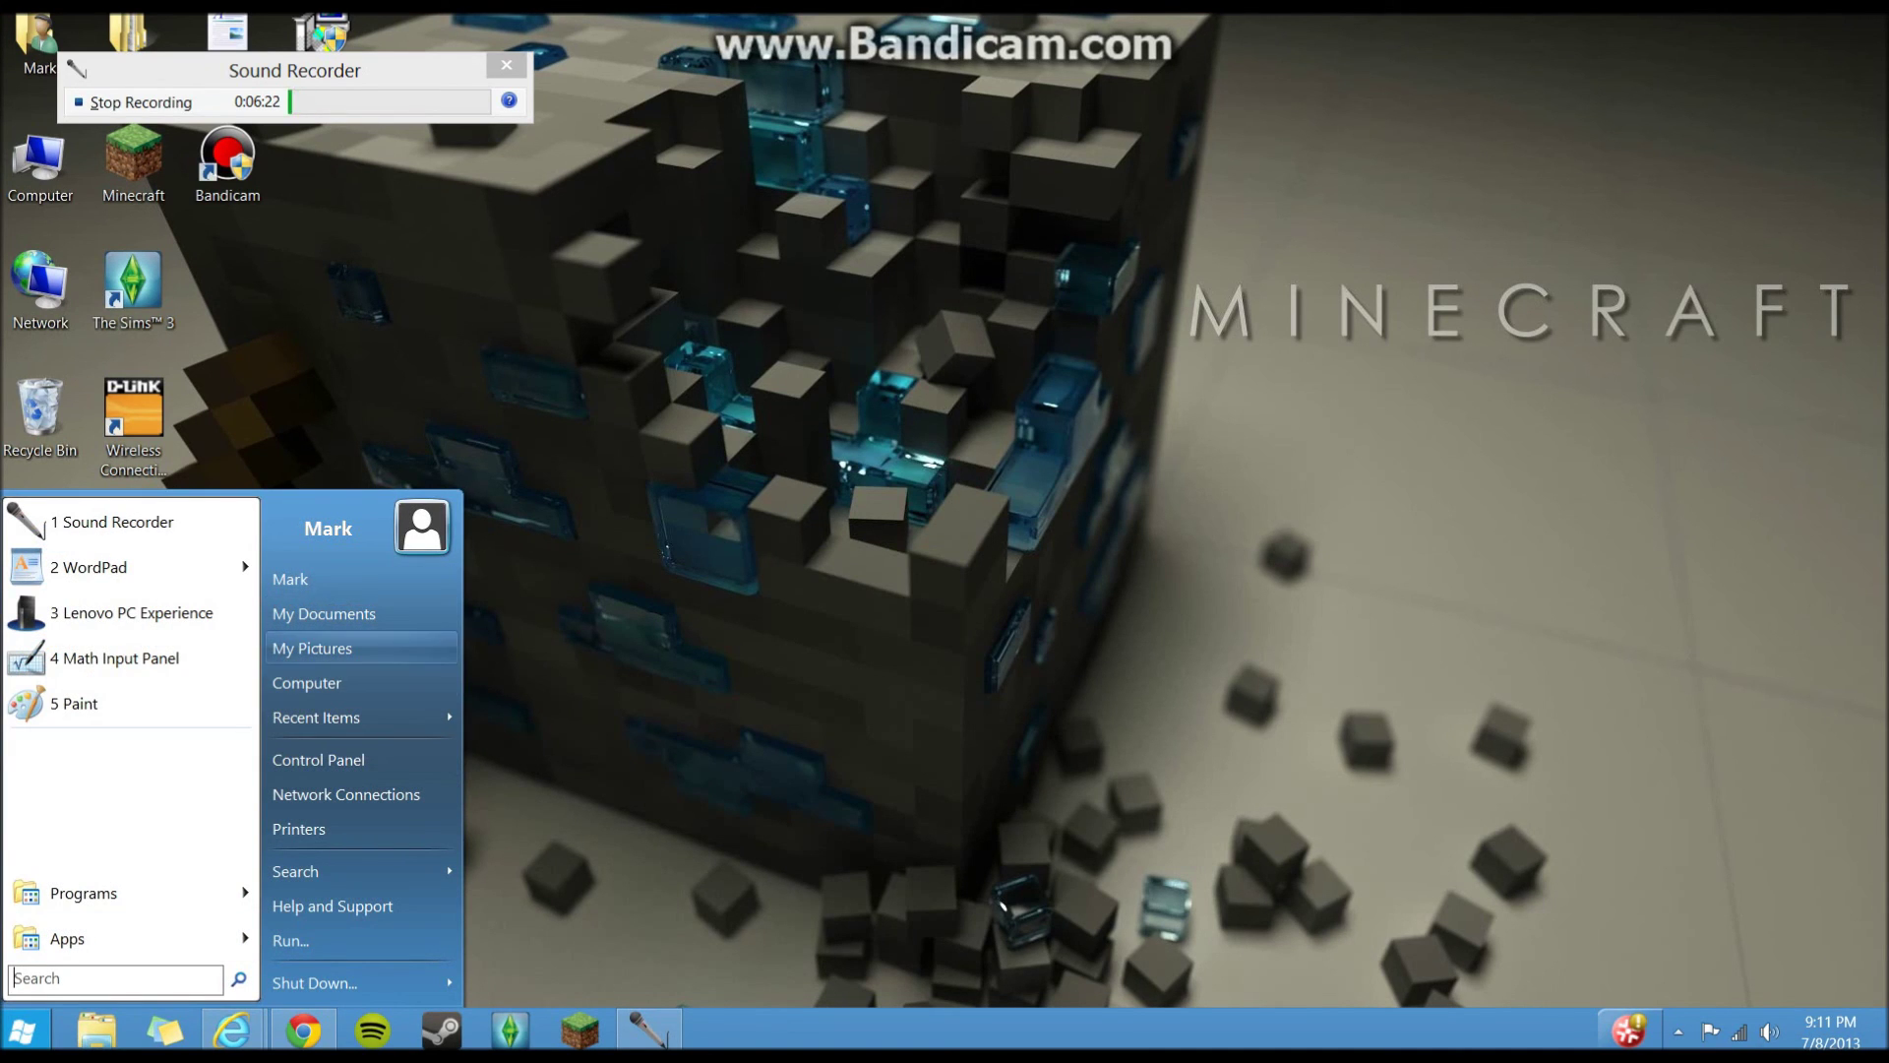
pyautogui.press('Up')
pyautogui.click(22, 1031)
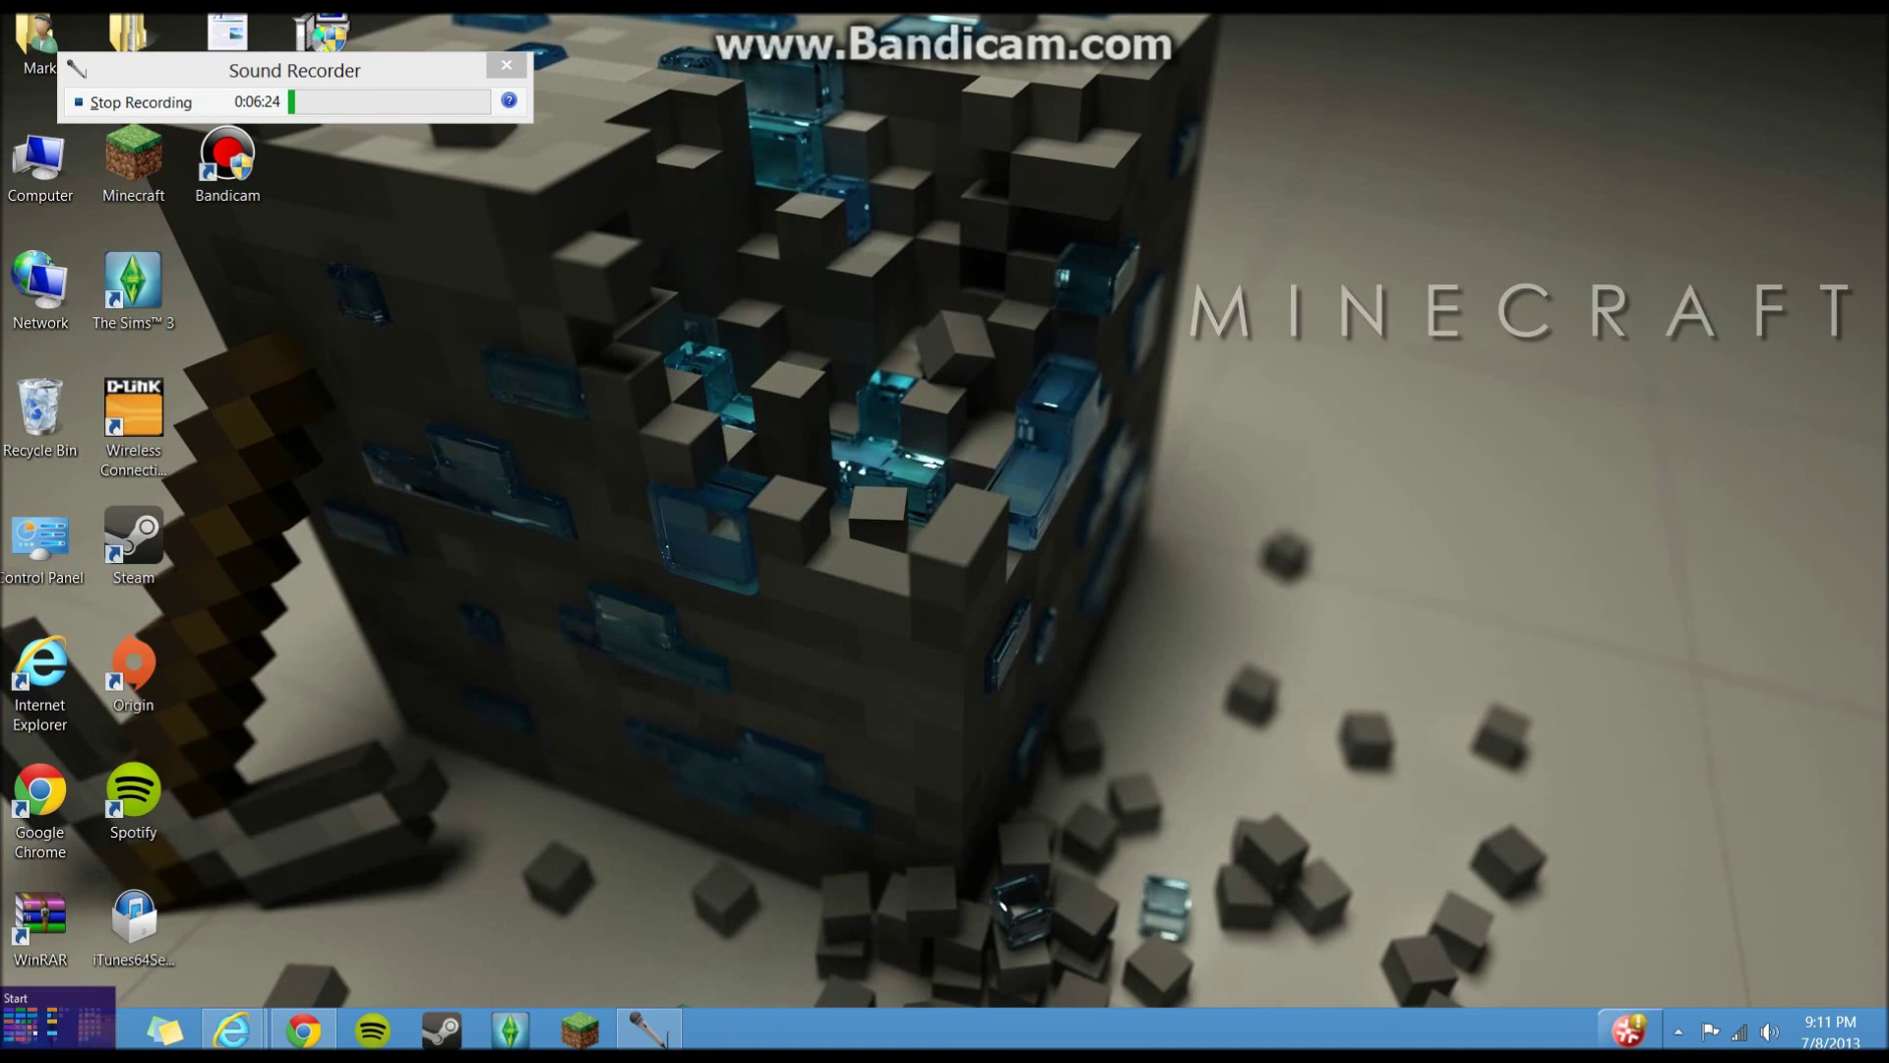
# Bring up the Windows 8 Start screen from the desktop's screen corner and return to the desktop
pyautogui.click(4, 1045)
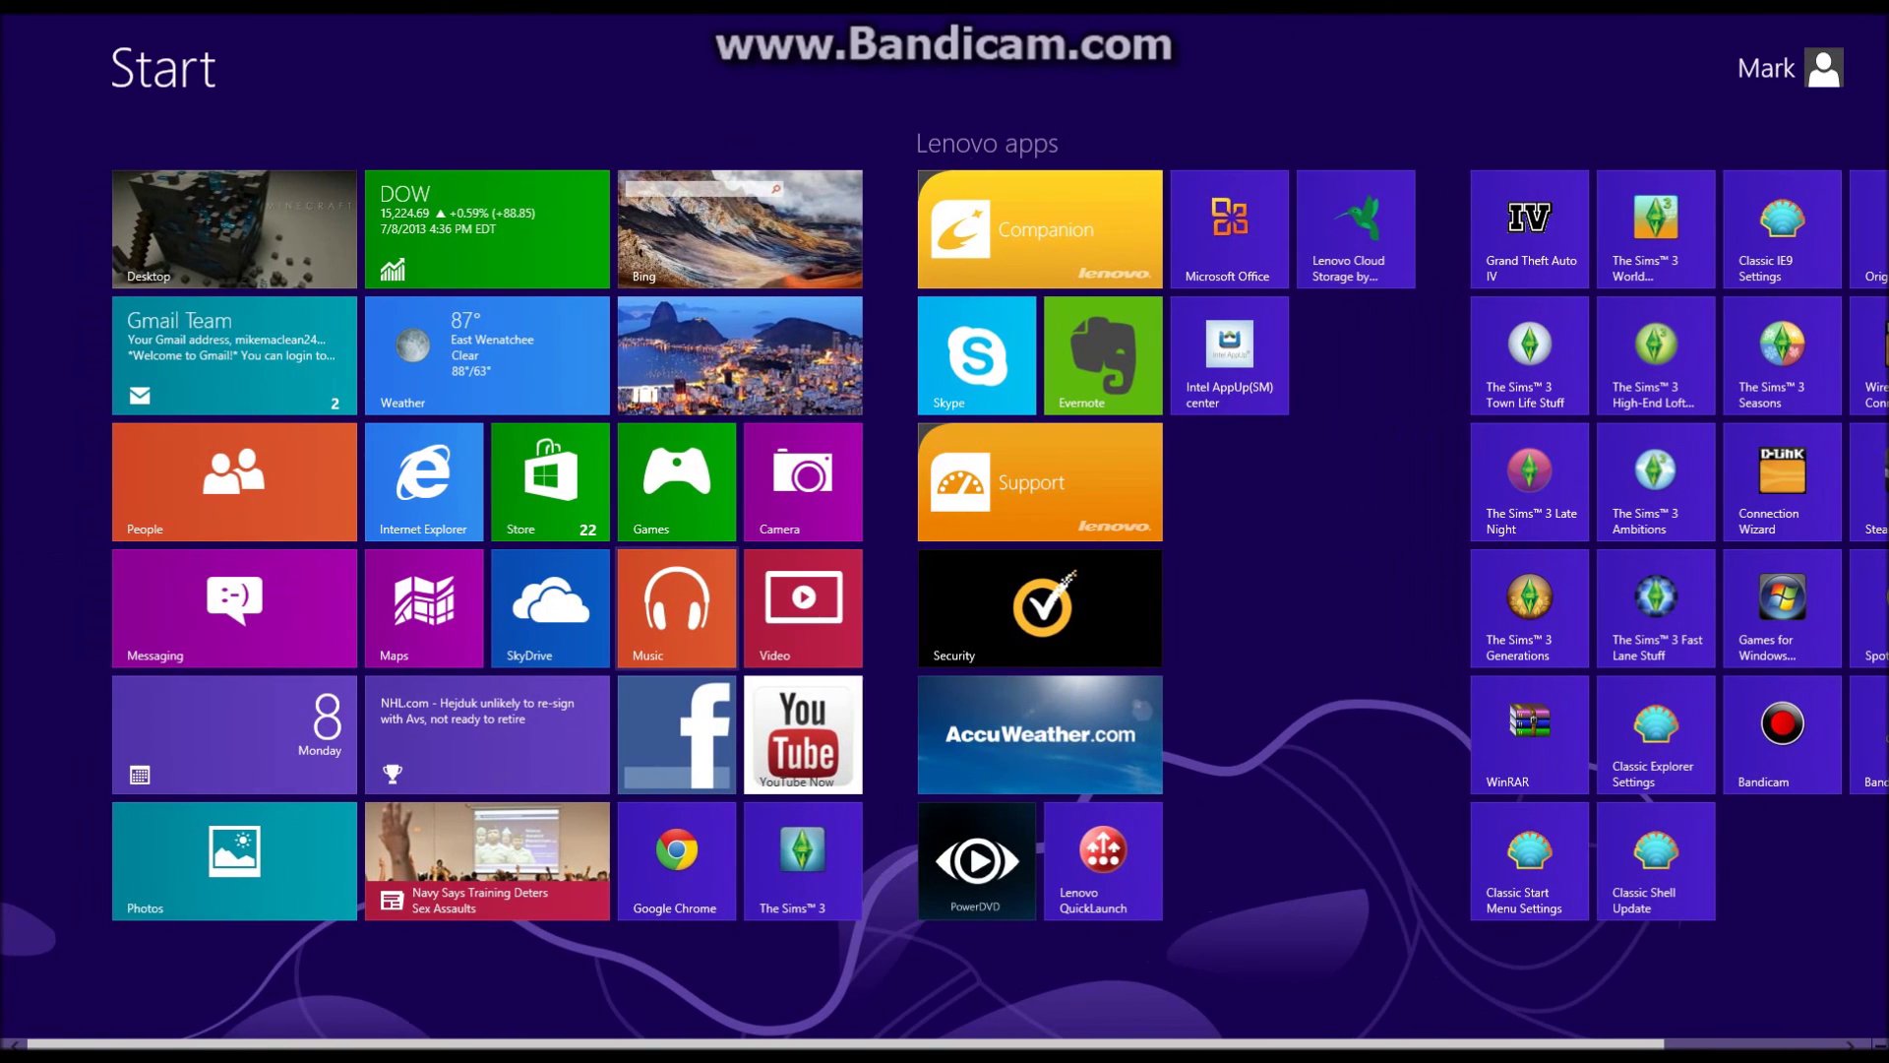
pyautogui.click(4, 1045)
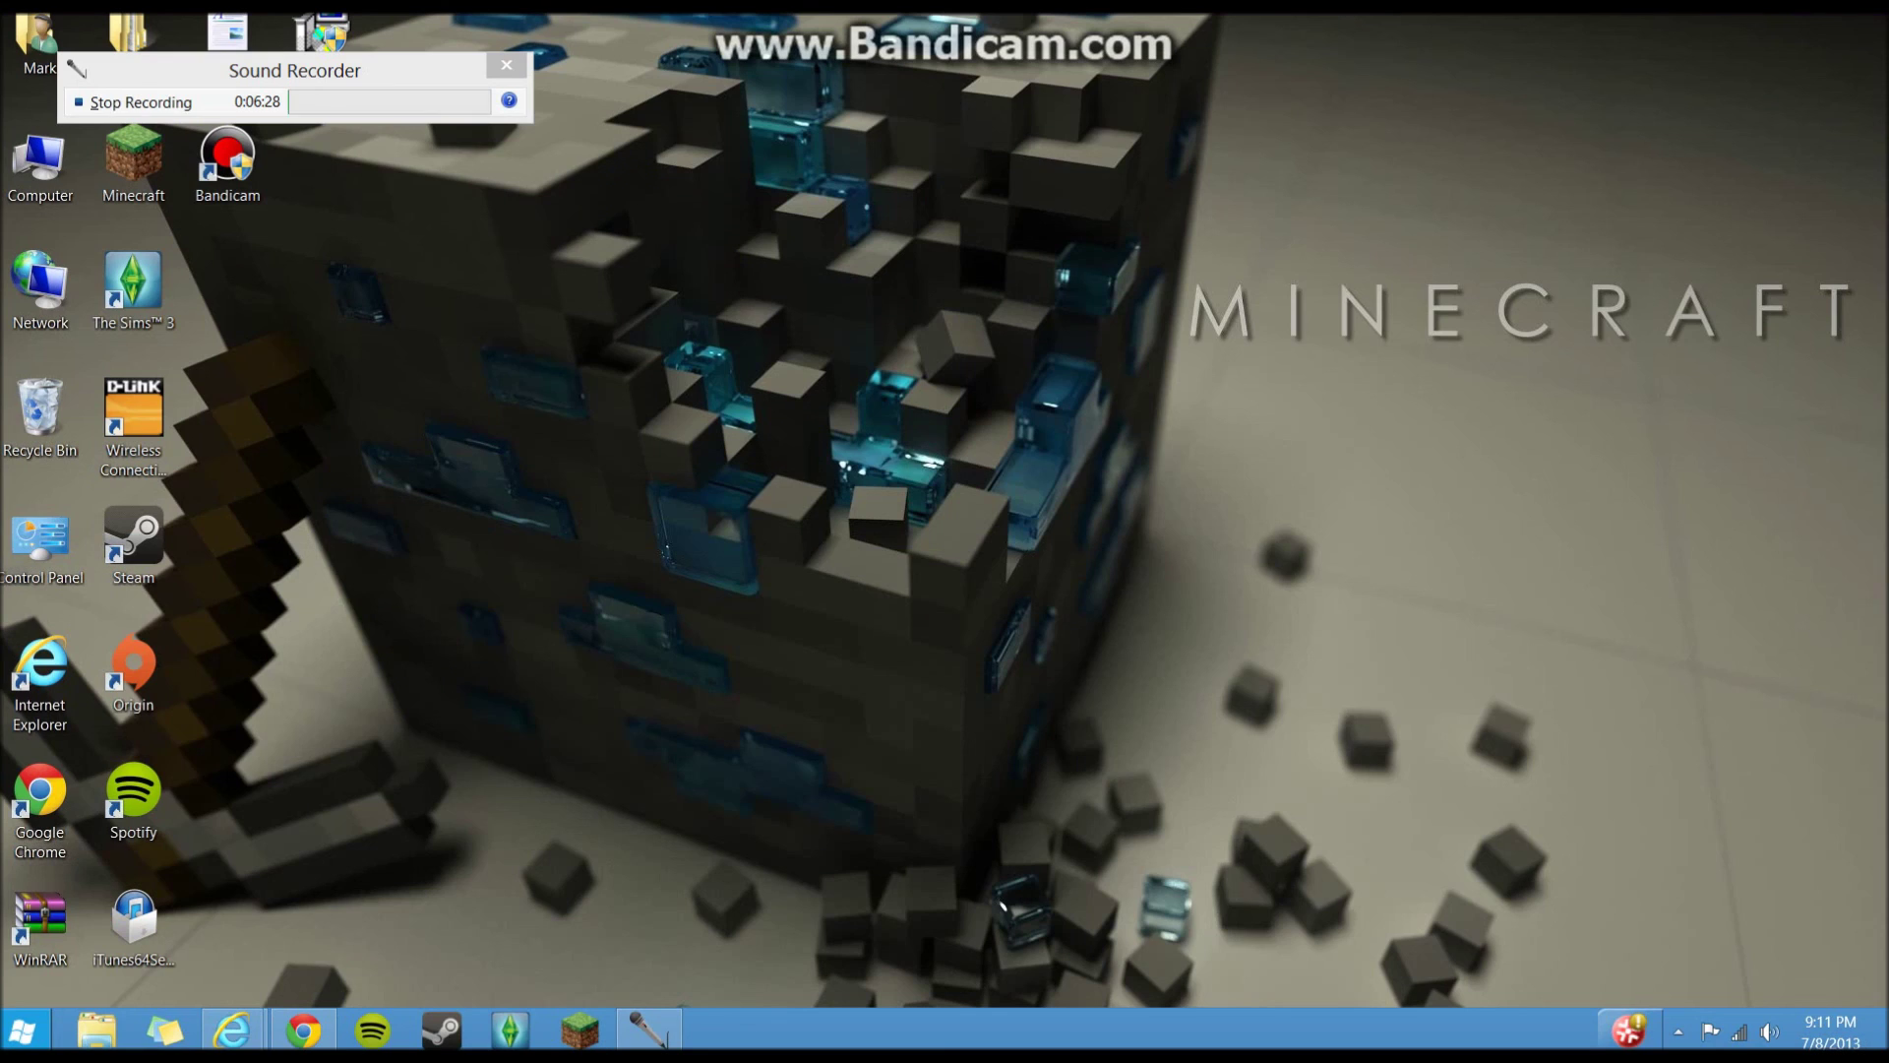
pyautogui.moveTo(456, 613); pyautogui.dragTo(719, 349)
pyautogui.moveTo(1203, 281); pyautogui.dragTo(809, 580)
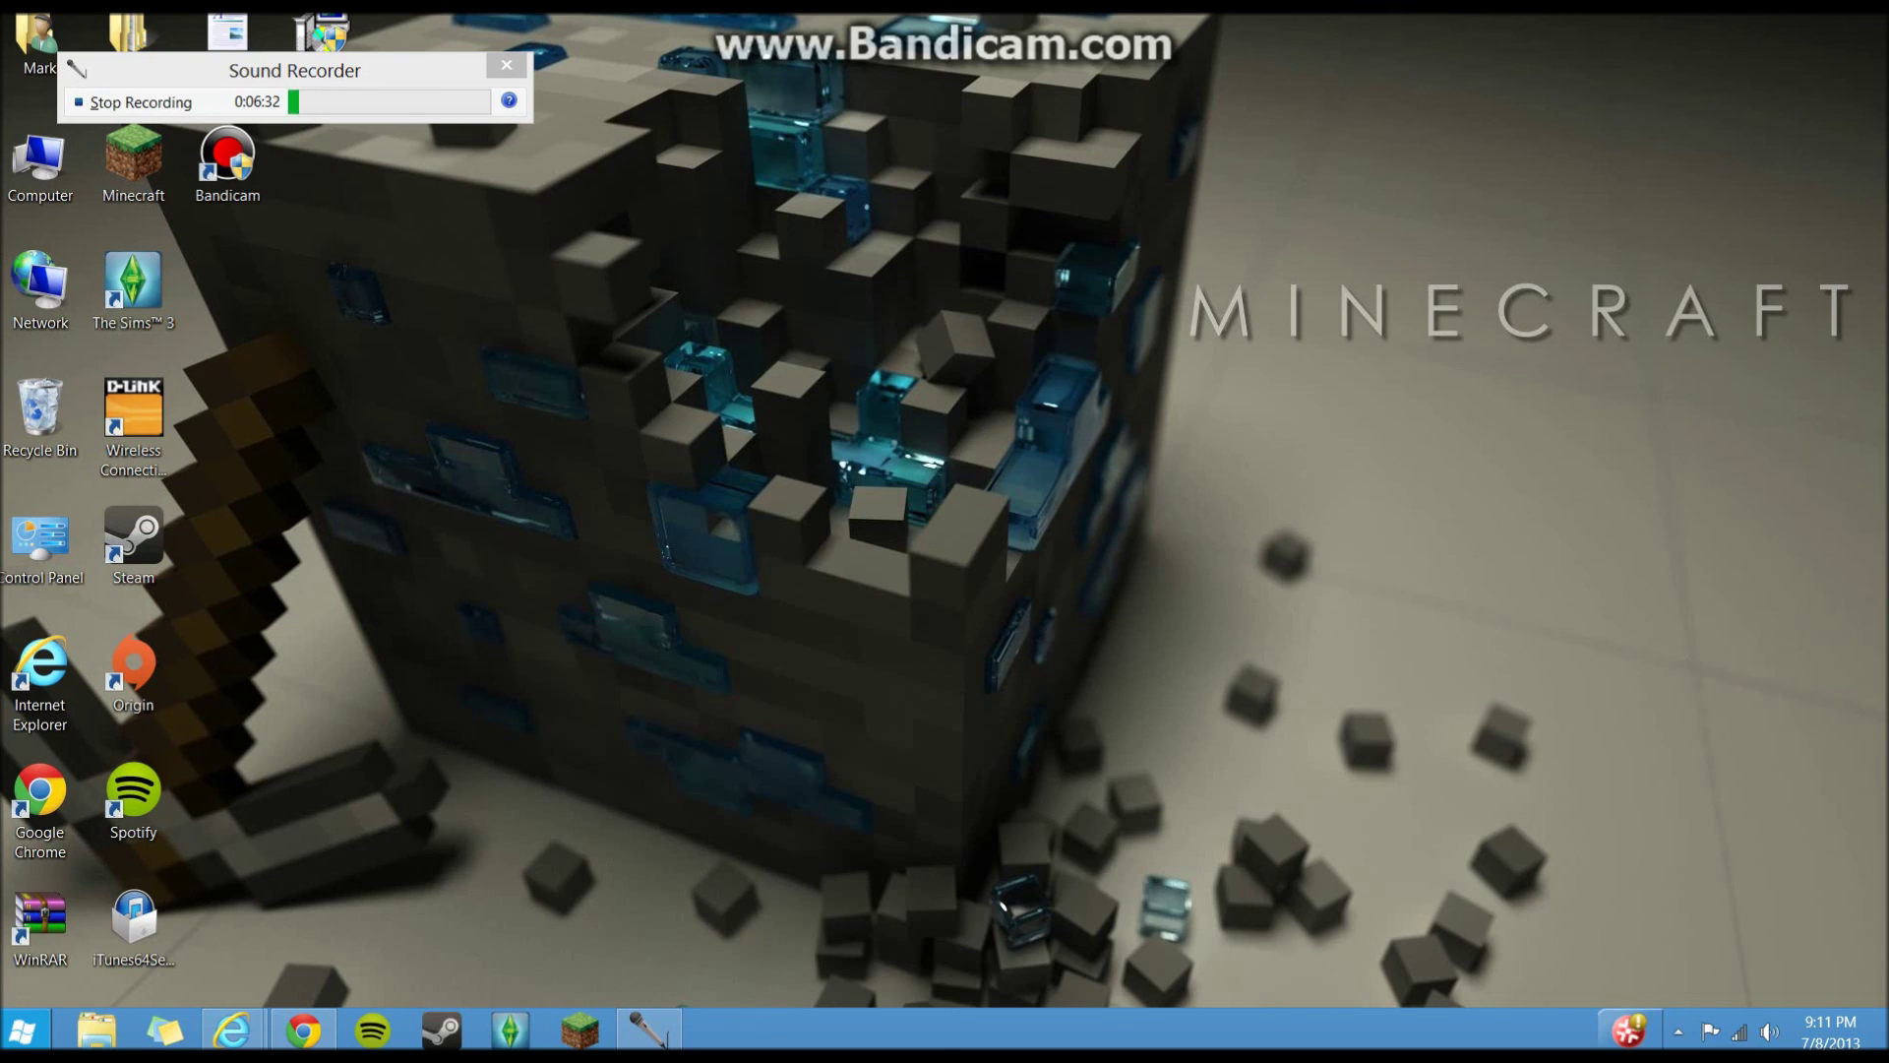